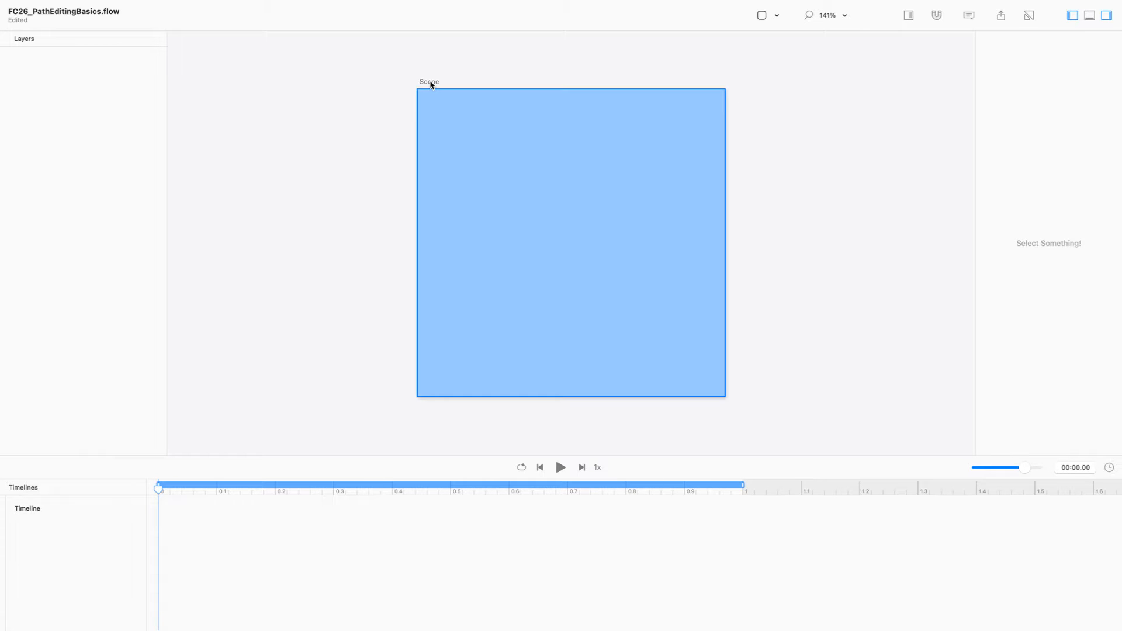
Set the scene size to 400 by 400
{"action": "left_click", "coordinate": [431, 84]}
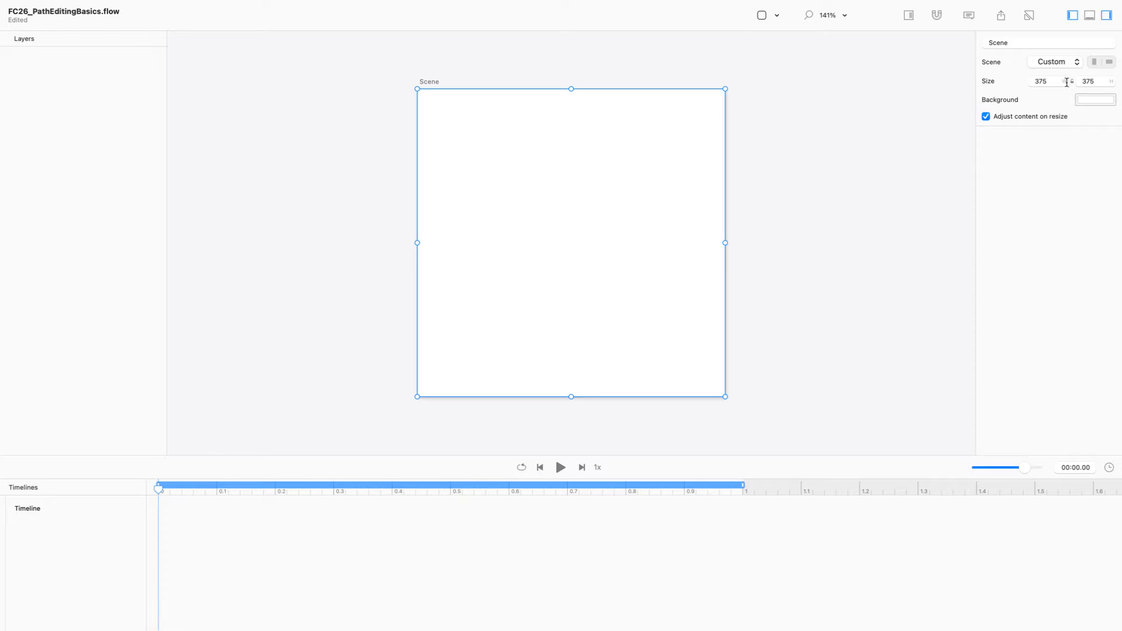
{"action": "left_click", "coordinate": [1049, 81]}
{"action": "type", "text": "400"}
{"action": "key", "text": "BackSpace"}
{"action": "key", "text": "BackSpace"}
{"action": "type", "text": "00"}
{"action": "key", "text": "Tab"}
{"action": "type", "text": "400"}
{"action": "key", "text": "Return"}
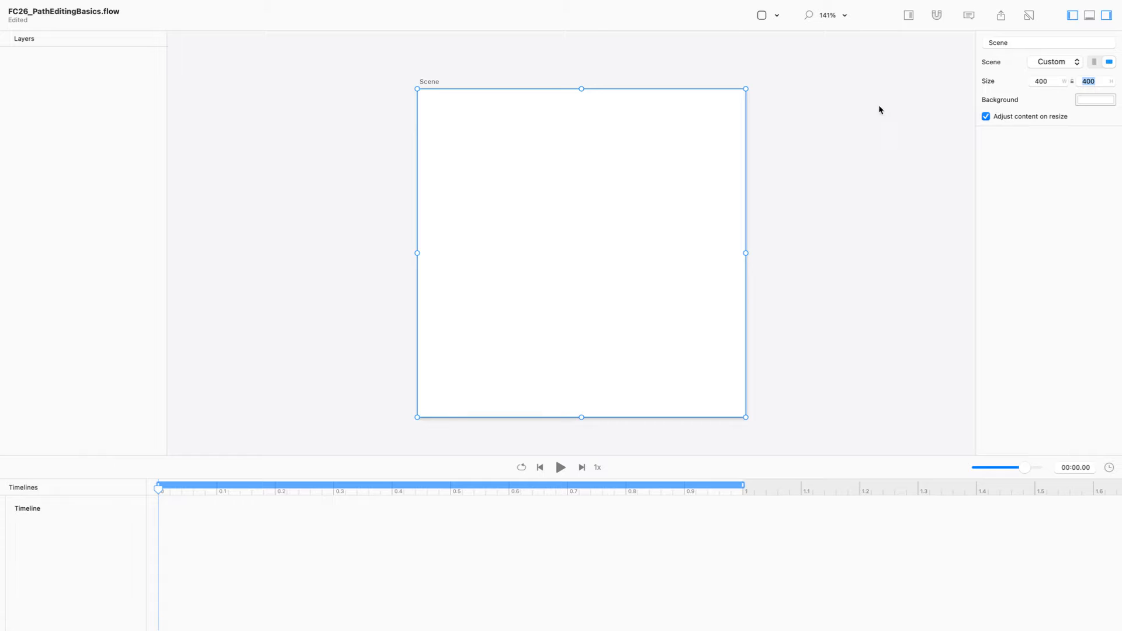
Add a Line shape to the scene and check its width and height values
{"action": "left_click", "coordinate": [762, 18]}
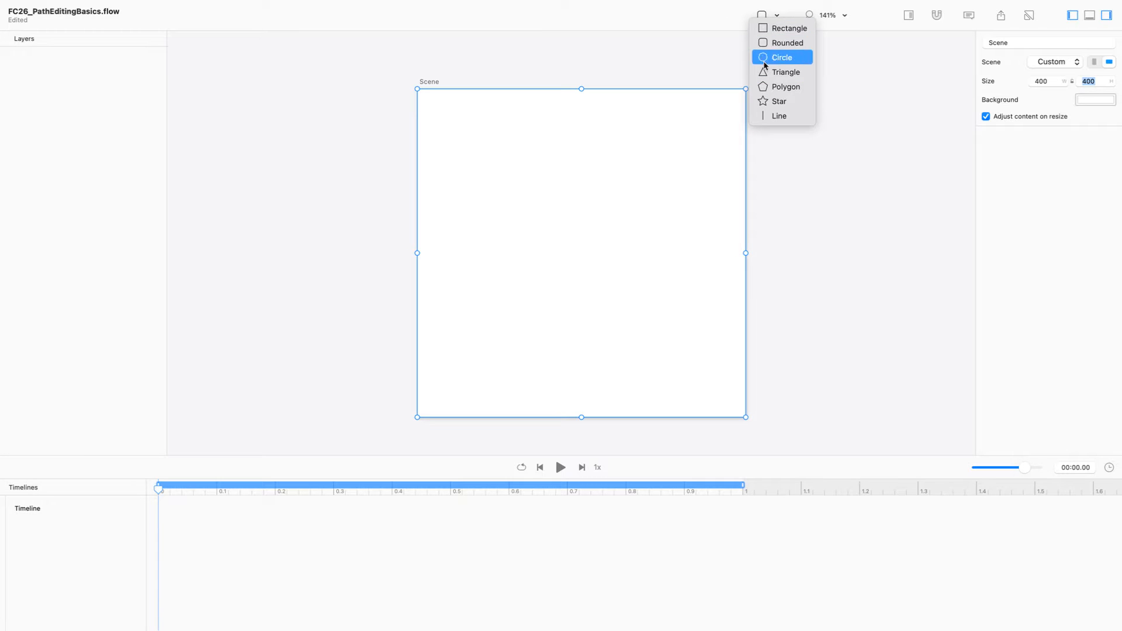
{"action": "left_click", "coordinate": [776, 117]}
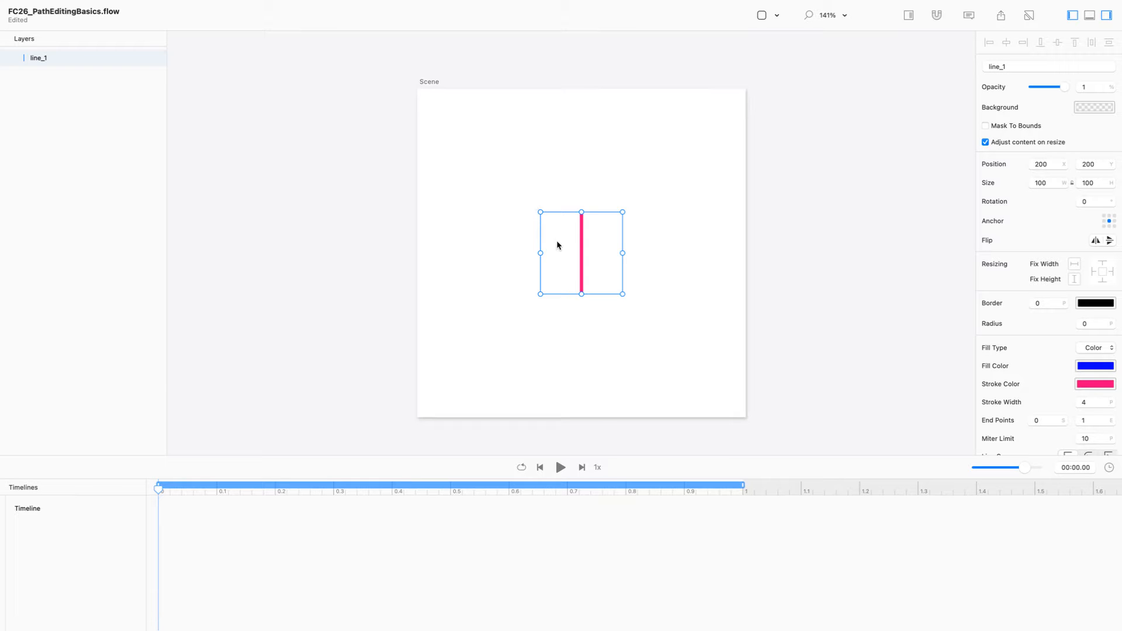
{"action": "left_click", "coordinate": [1051, 181]}
{"action": "left_click", "coordinate": [1098, 182]}
Enter and leave path editing on the vertical line several times to compare its points with its bounding box
{"action": "double_click", "coordinate": [582, 251]}
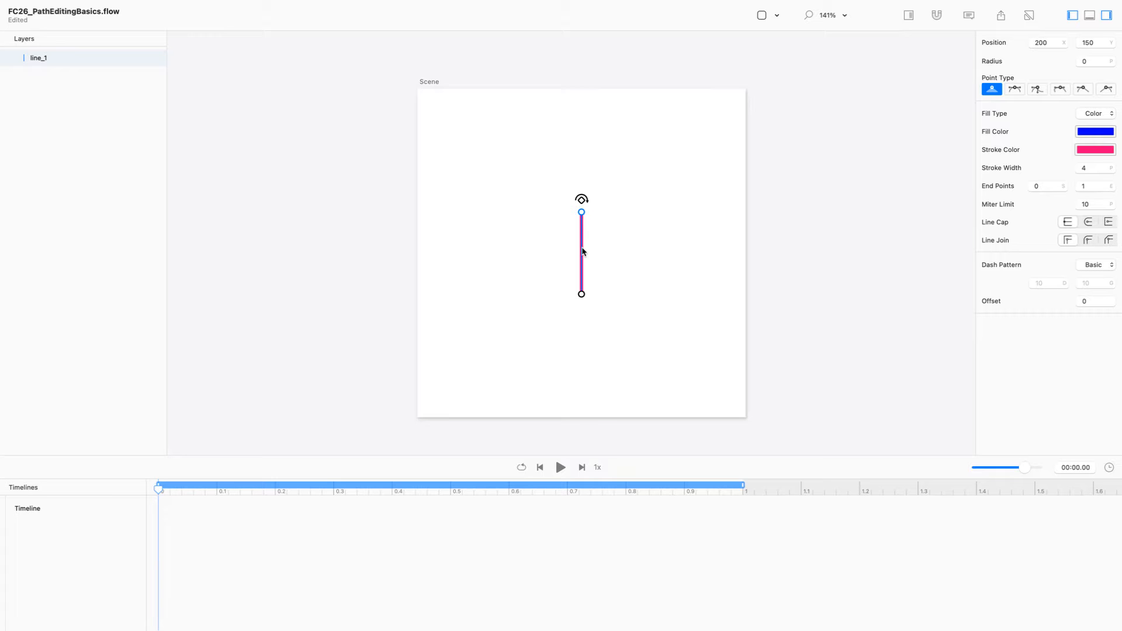
{"action": "key", "text": "Escape"}
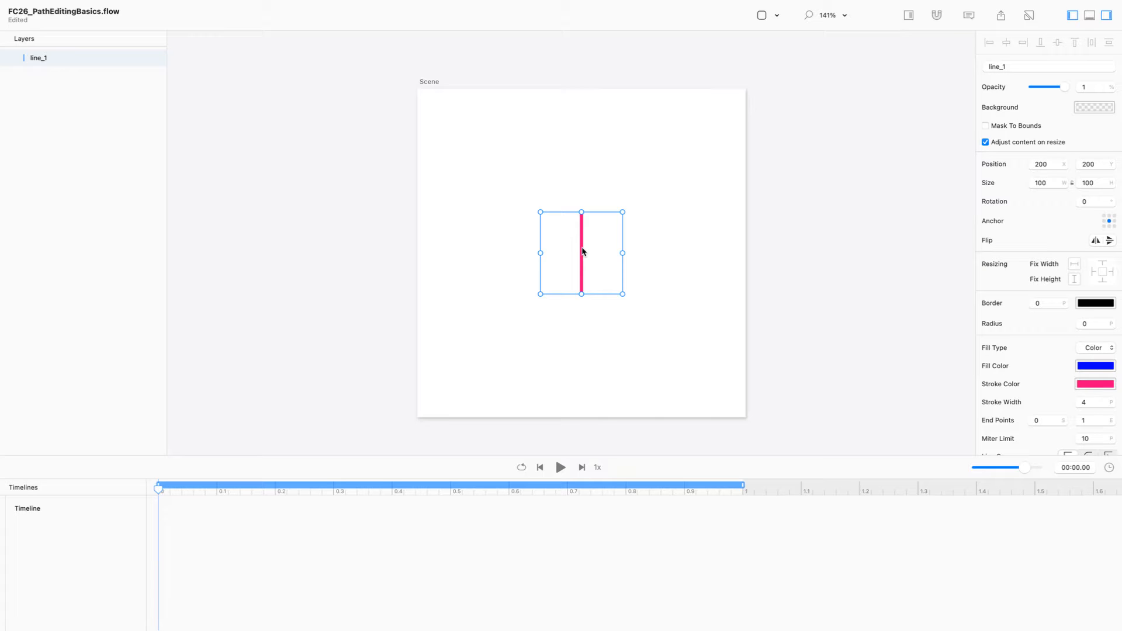
{"action": "double_click", "coordinate": [582, 251]}
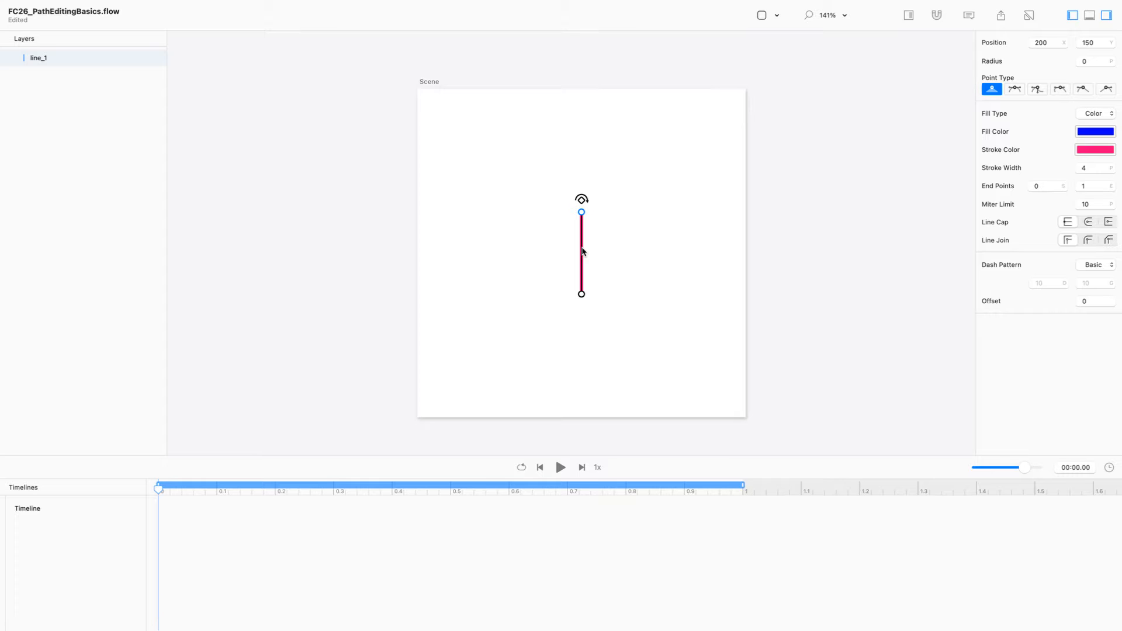
{"action": "left_click", "coordinate": [657, 242]}
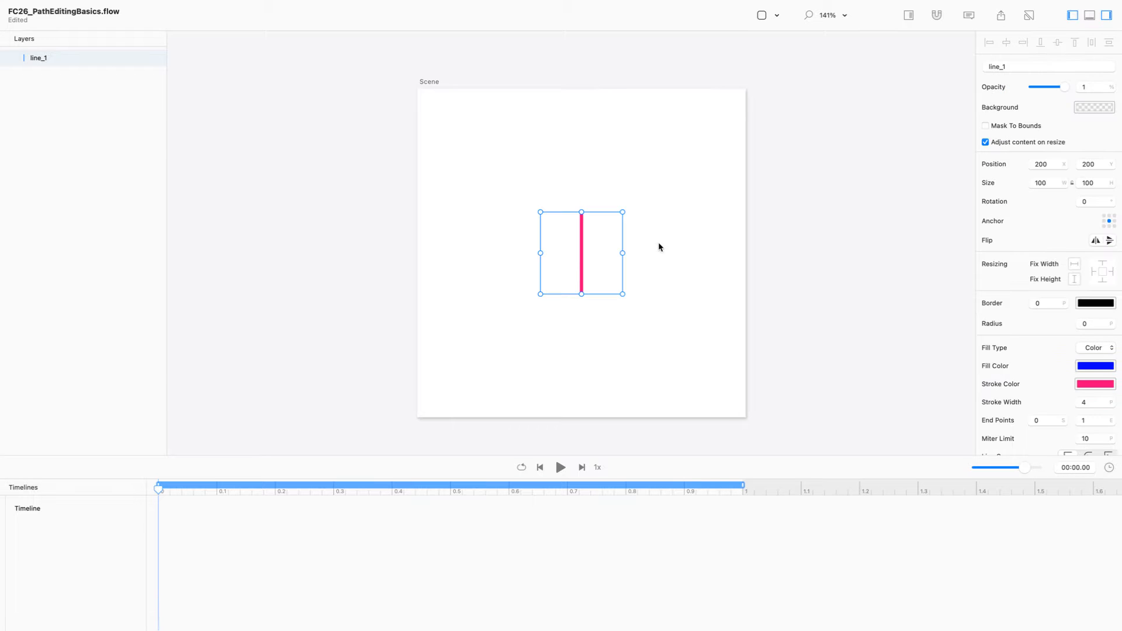
{"action": "double_click", "coordinate": [570, 267]}
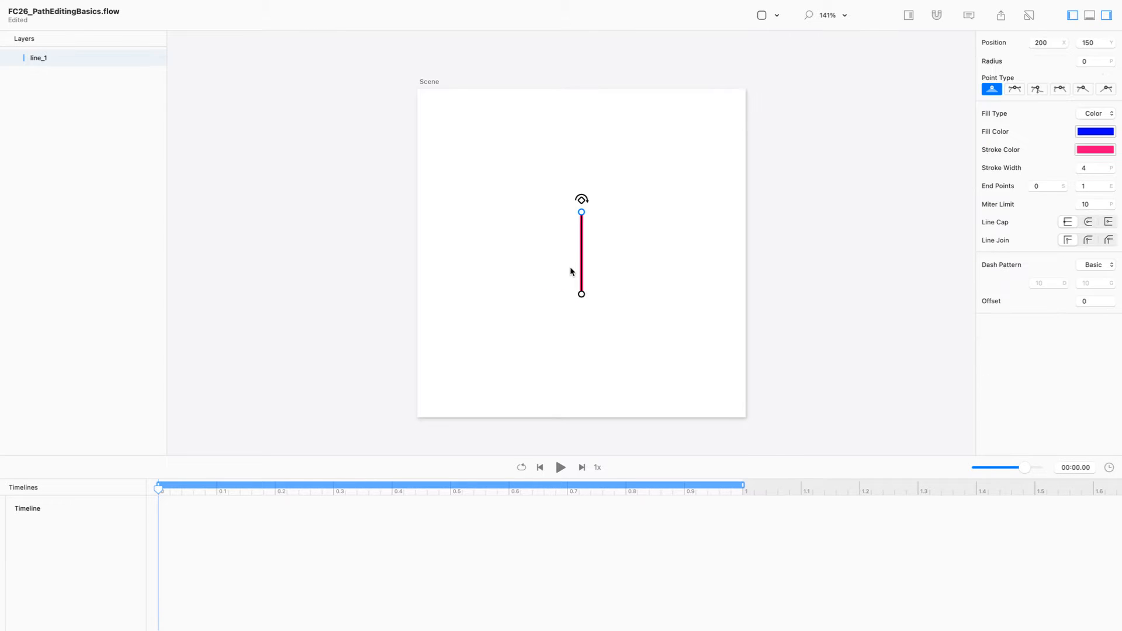
{"action": "left_click", "coordinate": [761, 253]}
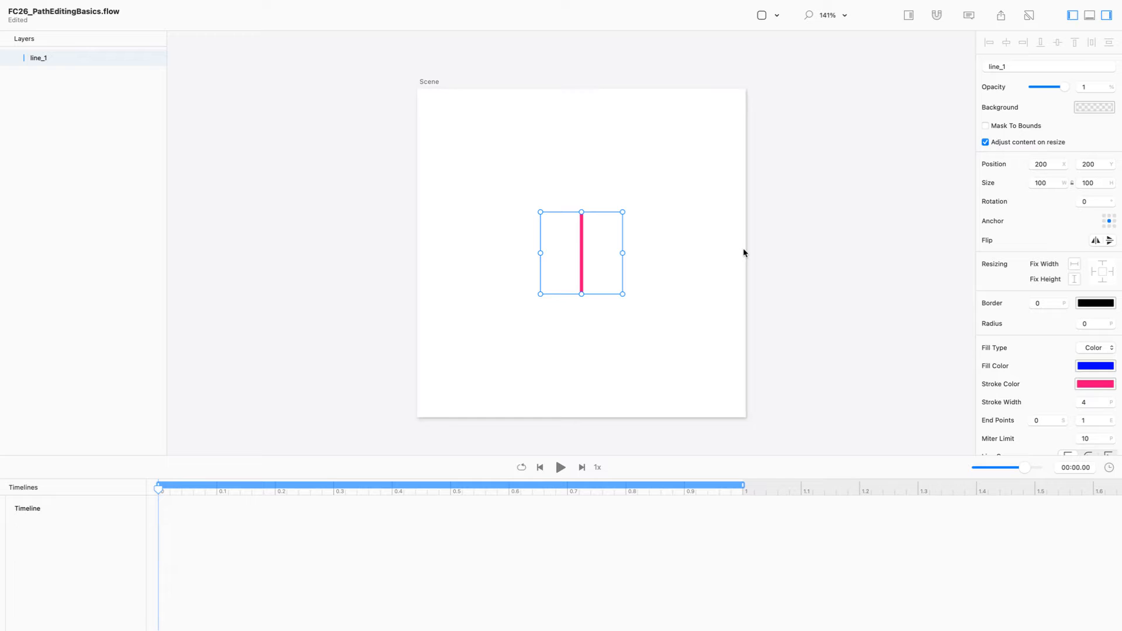
Open the line's path for editing and inspect the settings of its bottom point and its path handle
{"action": "double_click", "coordinate": [581, 249]}
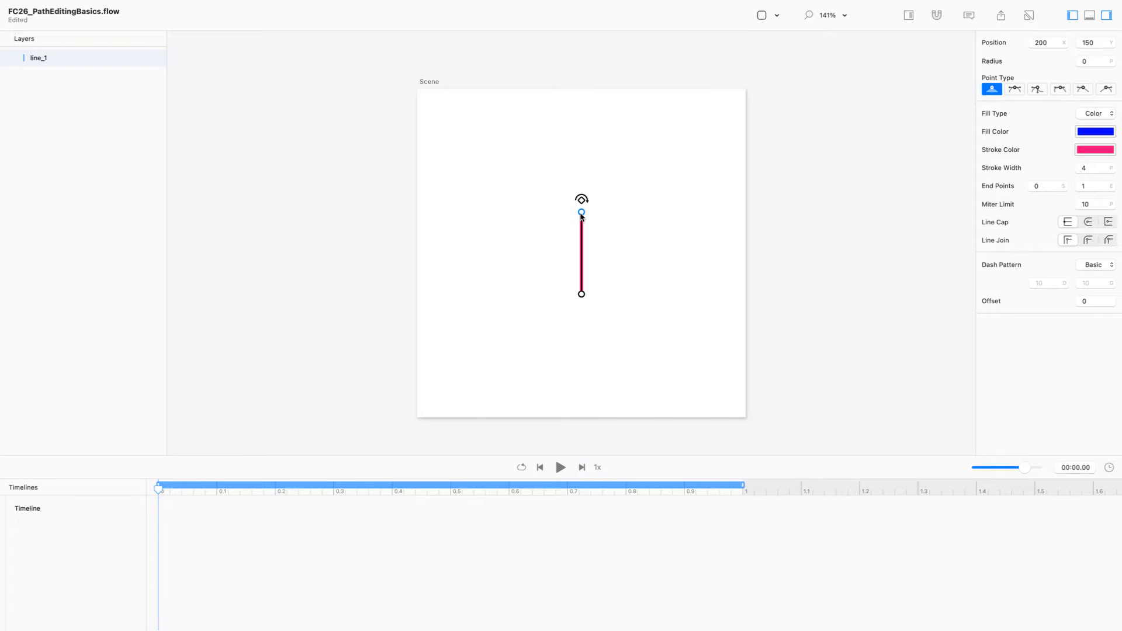
{"action": "left_click", "coordinate": [582, 294]}
{"action": "left_click", "coordinate": [581, 202]}
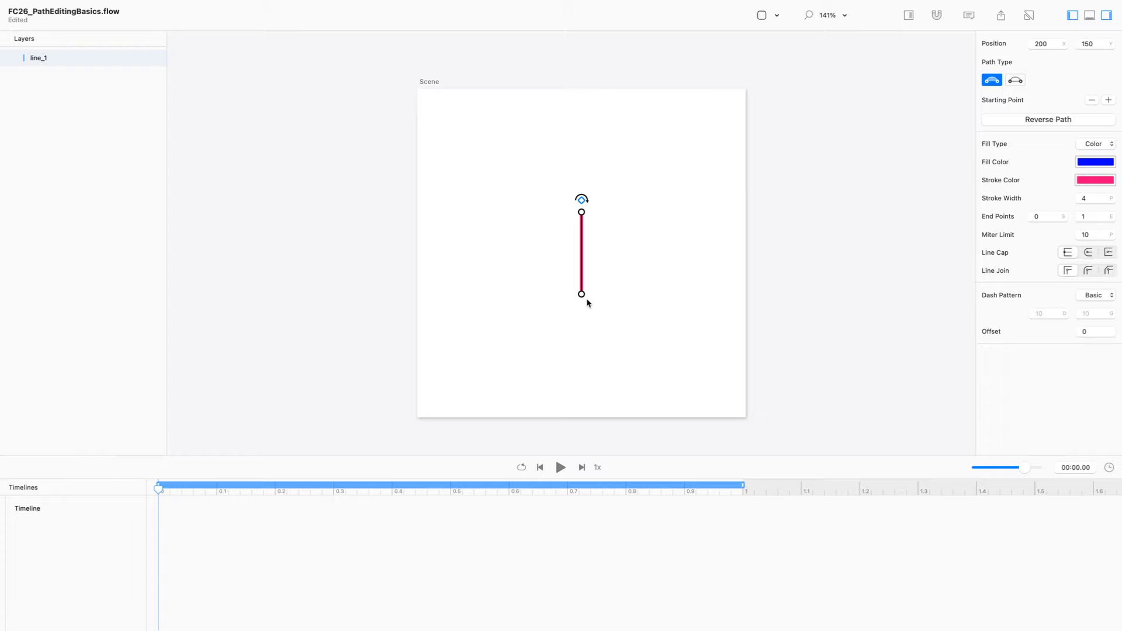
Reposition the line's end points freely, ending with the starting point at about 114, 211 and the other at about 254, 117
{"action": "left_click_drag", "start_coordinate": [582, 296], "coordinate": [649, 308]}
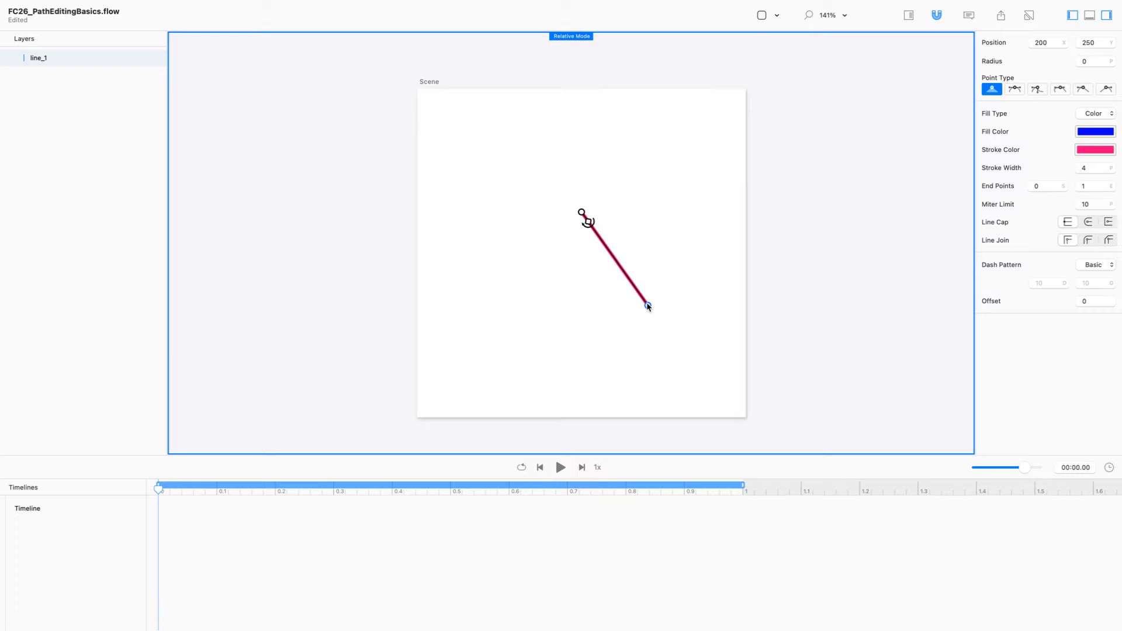
{"action": "left_click_drag", "start_coordinate": [648, 307], "coordinate": [648, 306]}
{"action": "left_click_drag", "start_coordinate": [581, 214], "coordinate": [492, 244]}
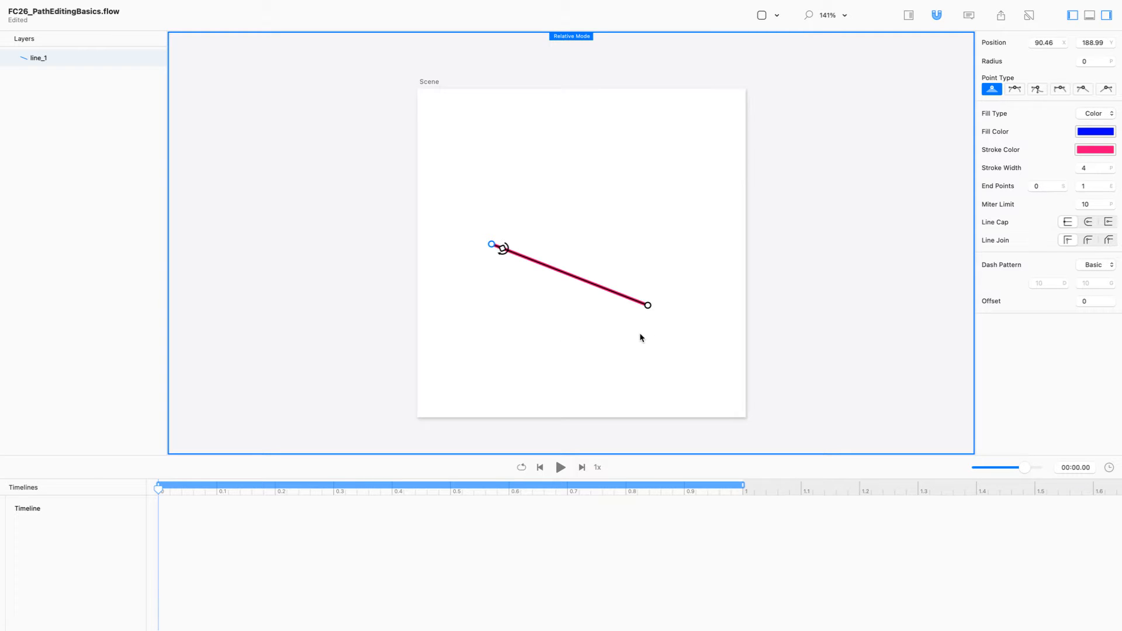
{"action": "left_click_drag", "start_coordinate": [648, 306], "coordinate": [625, 186]}
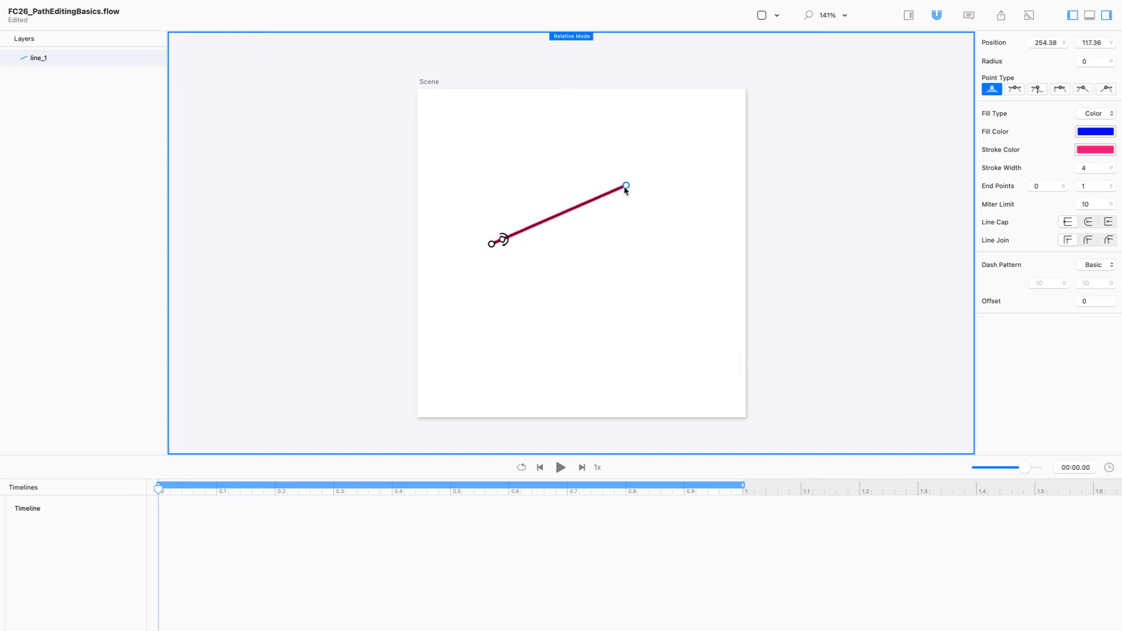
{"action": "left_click_drag", "start_coordinate": [491, 245], "coordinate": [512, 264]}
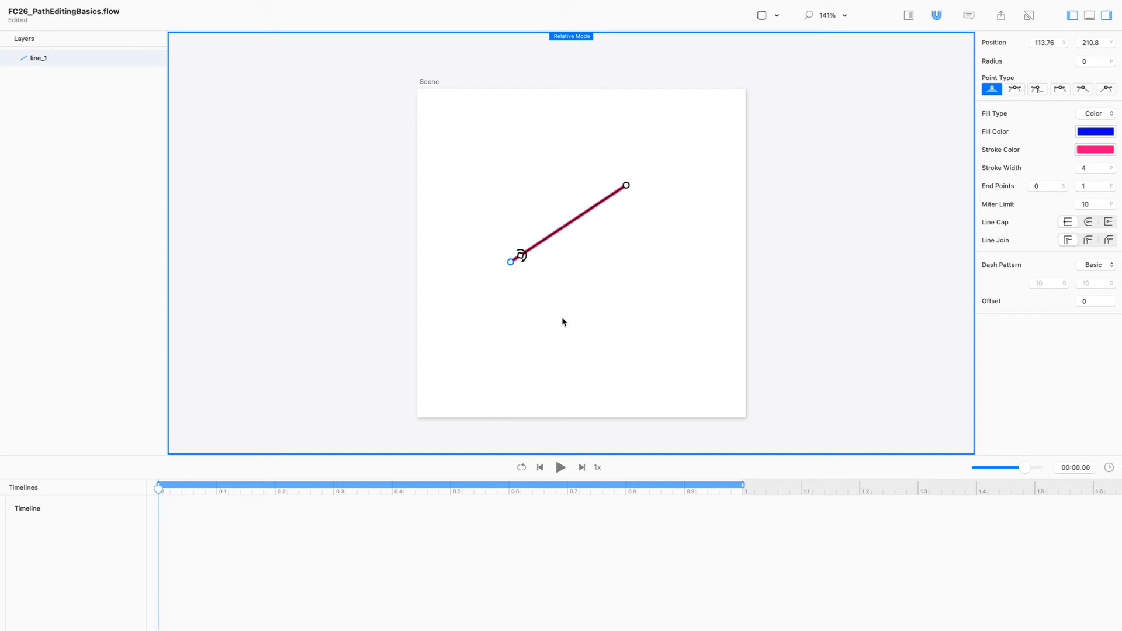
Reopen the line's path, select both points and move them together so the lower point sits at about 110, 212
{"action": "key", "text": "Escape"}
{"action": "double_click", "coordinate": [598, 205]}
{"action": "left_click_drag", "start_coordinate": [656, 150], "coordinate": [437, 297]}
{"action": "mouse_move", "coordinate": [518, 264]}
{"action": "left_mouse_down"}
{"action": "mouse_move", "coordinate": [578, 272]}
{"action": "mouse_move", "coordinate": [482, 240]}
{"action": "mouse_move", "coordinate": [515, 266]}
{"action": "left_mouse_up"}
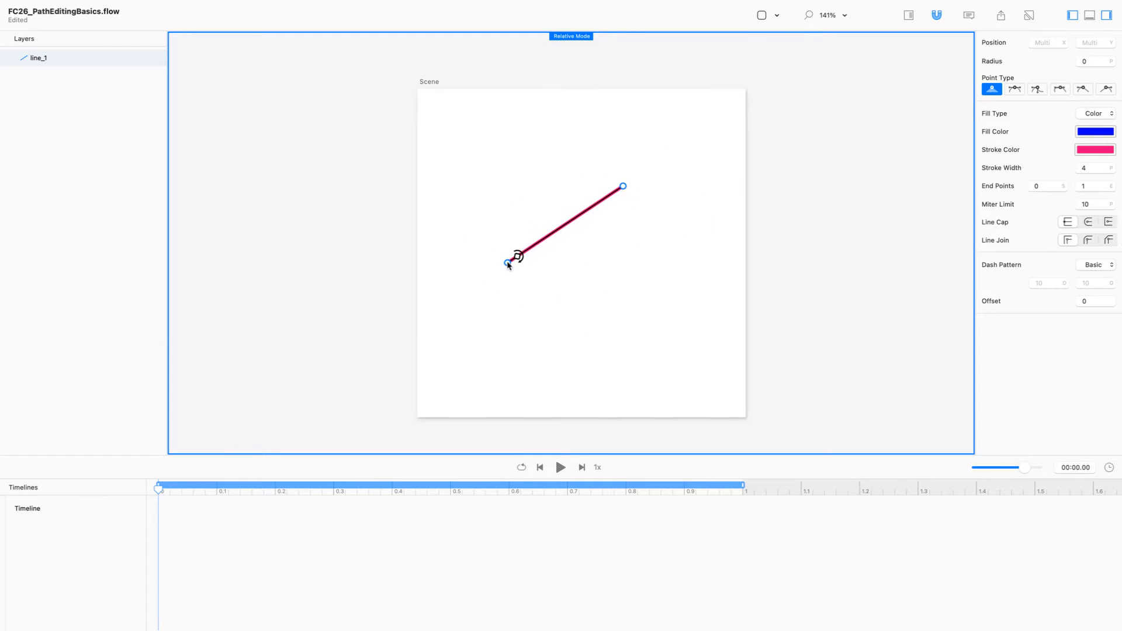
{"action": "key", "text": "Escape"}
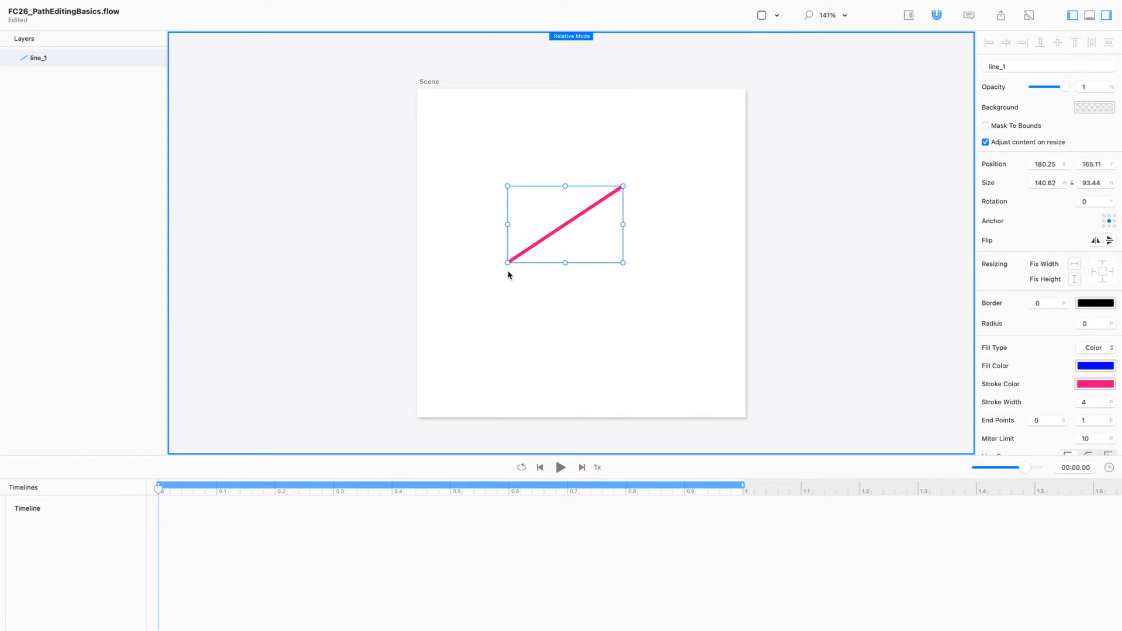
Select the line's two end points individually, then together, and shift both so the lower one sits at about 111, 213
{"action": "double_click", "coordinate": [536, 244]}
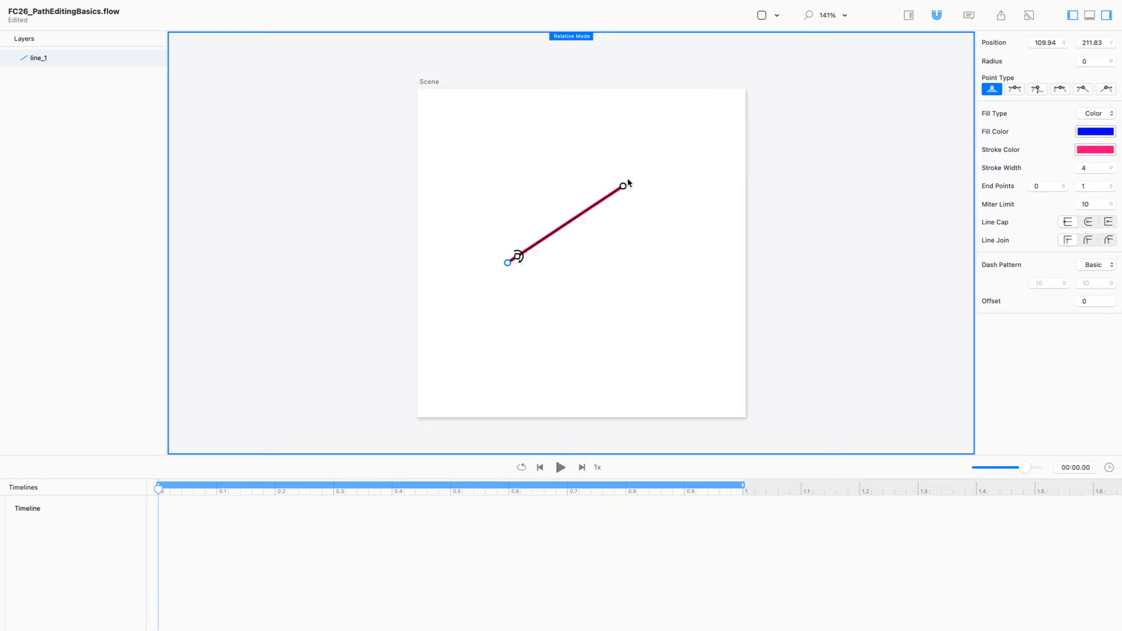
{"action": "left_click", "coordinate": [622, 187]}
{"action": "left_click", "coordinate": [508, 262]}
{"action": "left_click", "coordinate": [622, 187]}
{"action": "left_click", "coordinate": [507, 263], "text": "shift"}
{"action": "left_click_drag", "start_coordinate": [618, 185], "coordinate": [623, 188]}
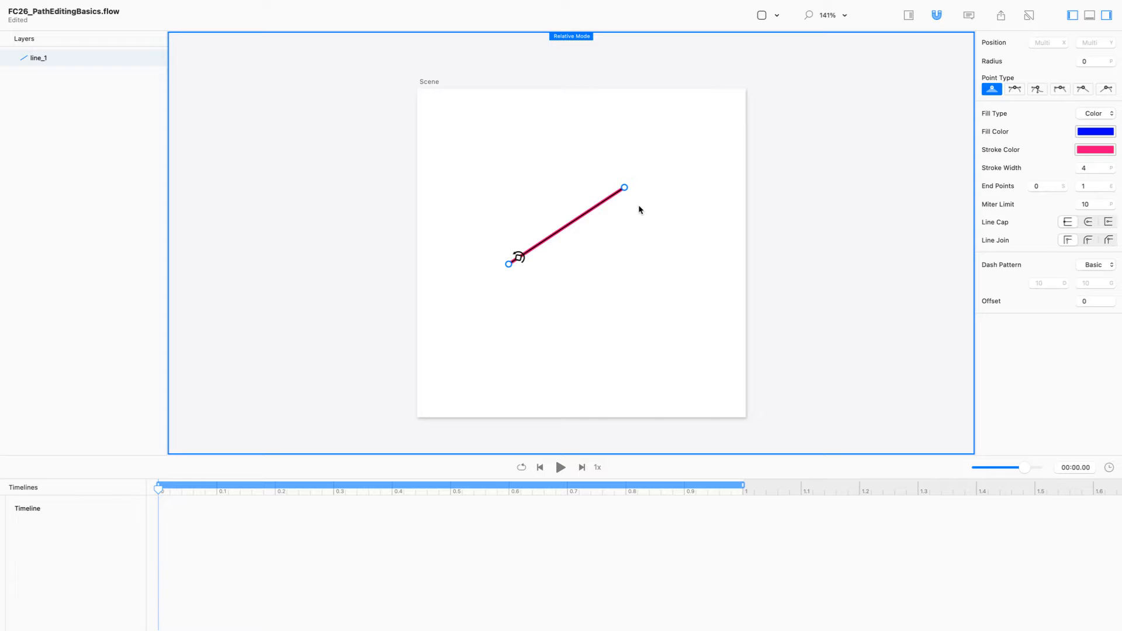
{"action": "key", "text": "Escape"}
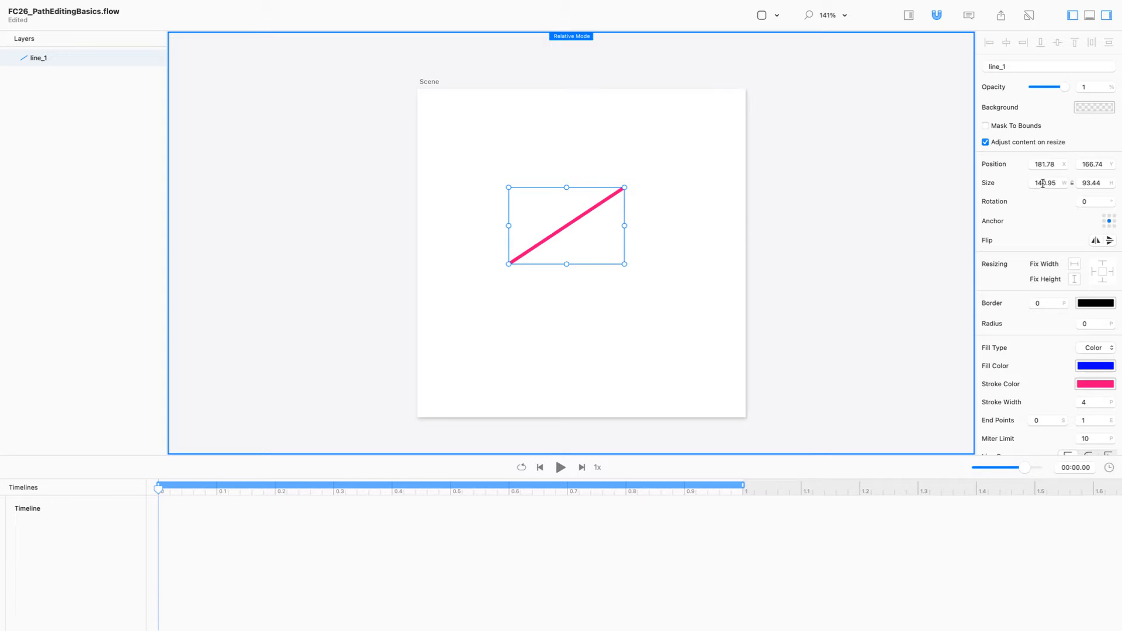
Check the line's size and position values, and move its upper end point to about 178, 66
{"action": "left_click", "coordinate": [1104, 183]}
{"action": "left_click", "coordinate": [1057, 167]}
{"action": "double_click", "coordinate": [600, 207]}
{"action": "left_click_drag", "start_coordinate": [624, 187], "coordinate": [563, 144]}
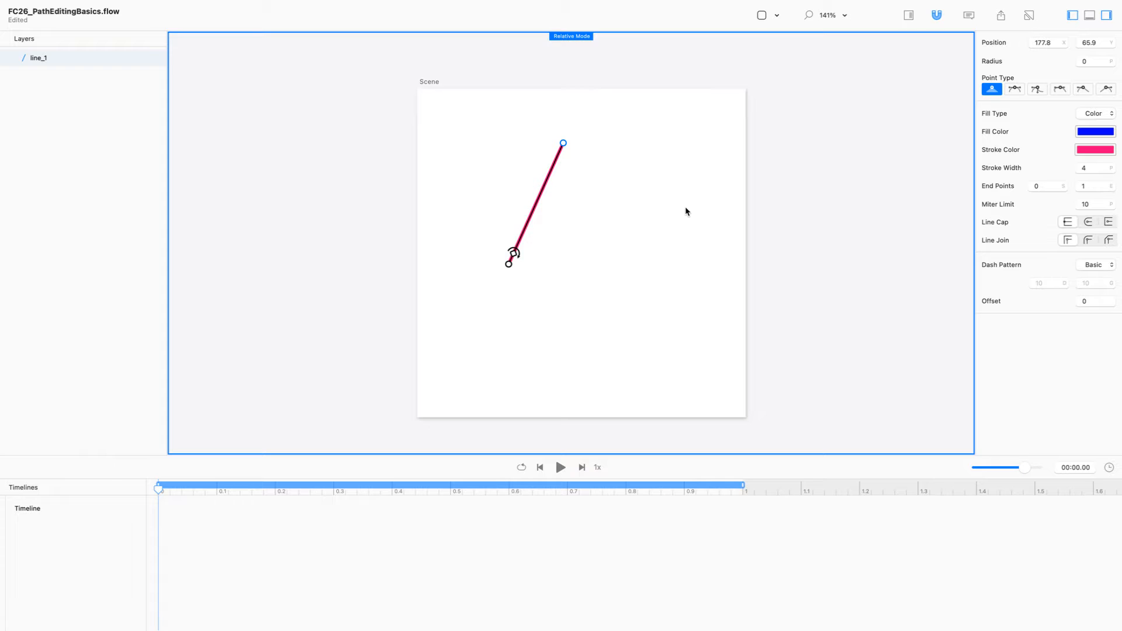
{"action": "key", "text": "Escape"}
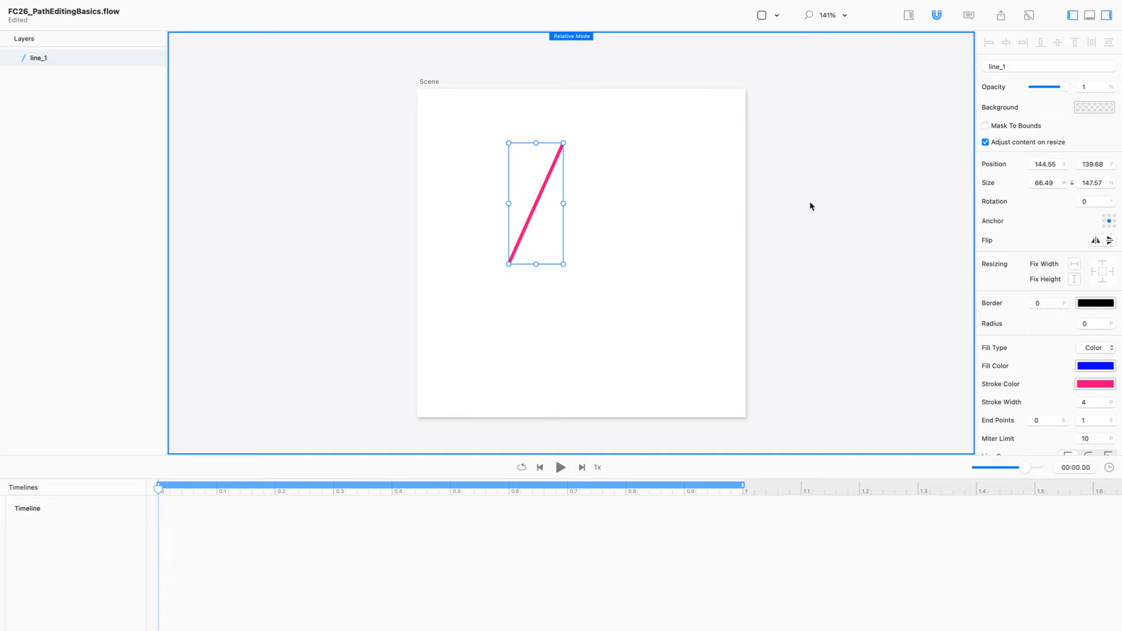
Compare the line's size and position values with its end points in path editing
{"action": "left_click_drag", "start_coordinate": [1056, 182], "coordinate": [1032, 182]}
{"action": "left_click_drag", "start_coordinate": [1106, 183], "coordinate": [1029, 164]}
{"action": "double_click", "coordinate": [1087, 165]}
{"action": "double_click", "coordinate": [547, 195]}
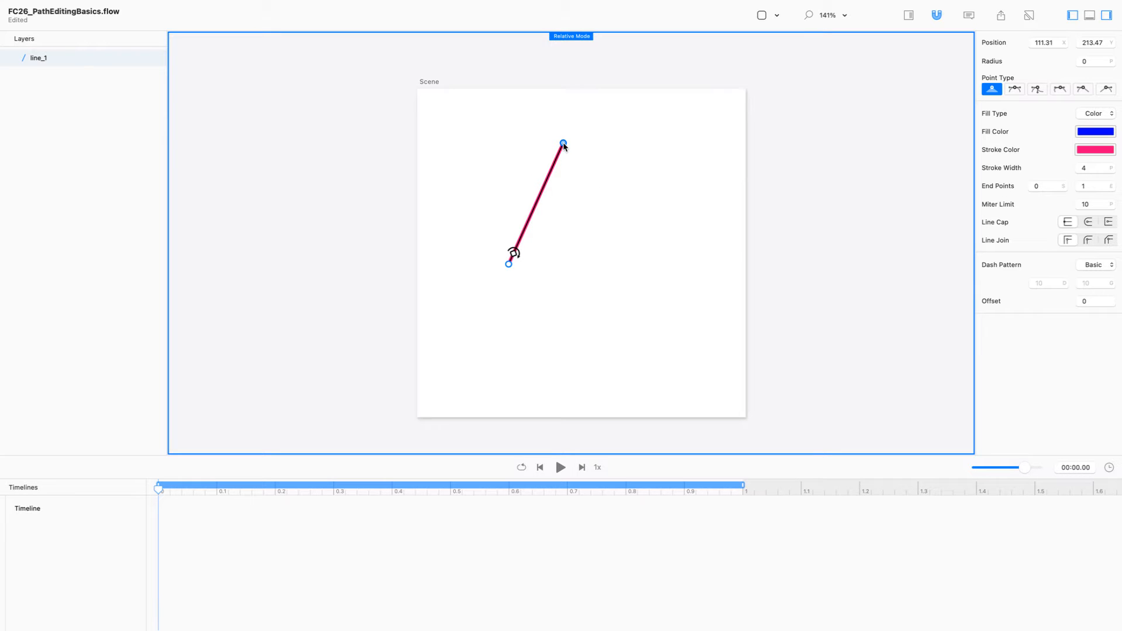
{"action": "key", "text": "Escape"}
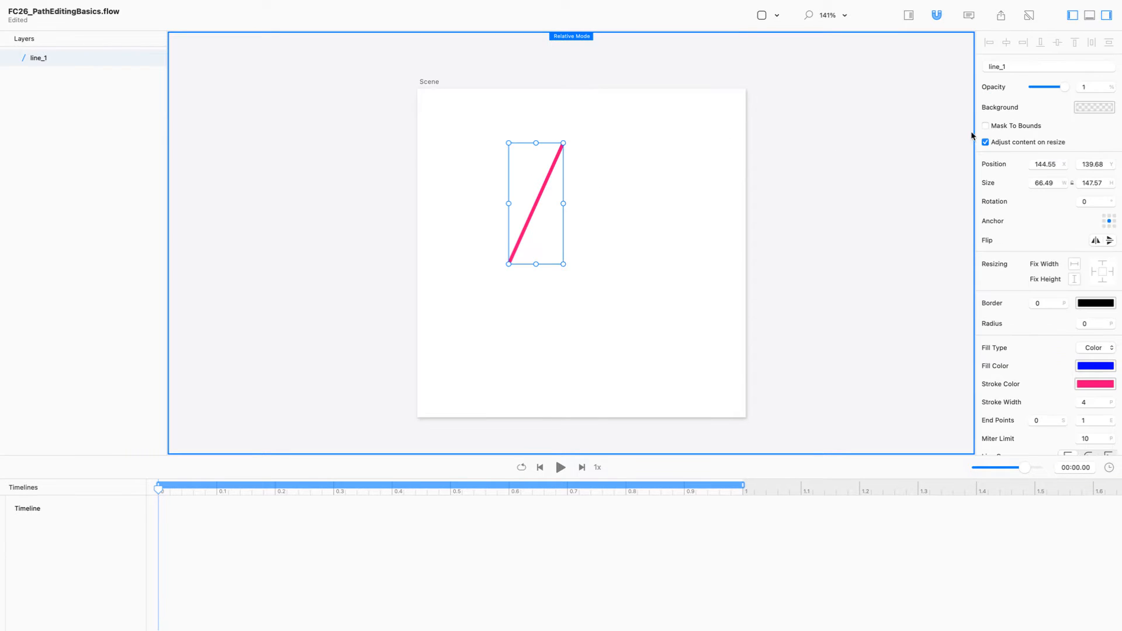
{"action": "left_click", "coordinate": [1107, 165]}
Set the line layer's background to the teal swatch, hex 50E3C2
{"action": "left_click", "coordinate": [1082, 108]}
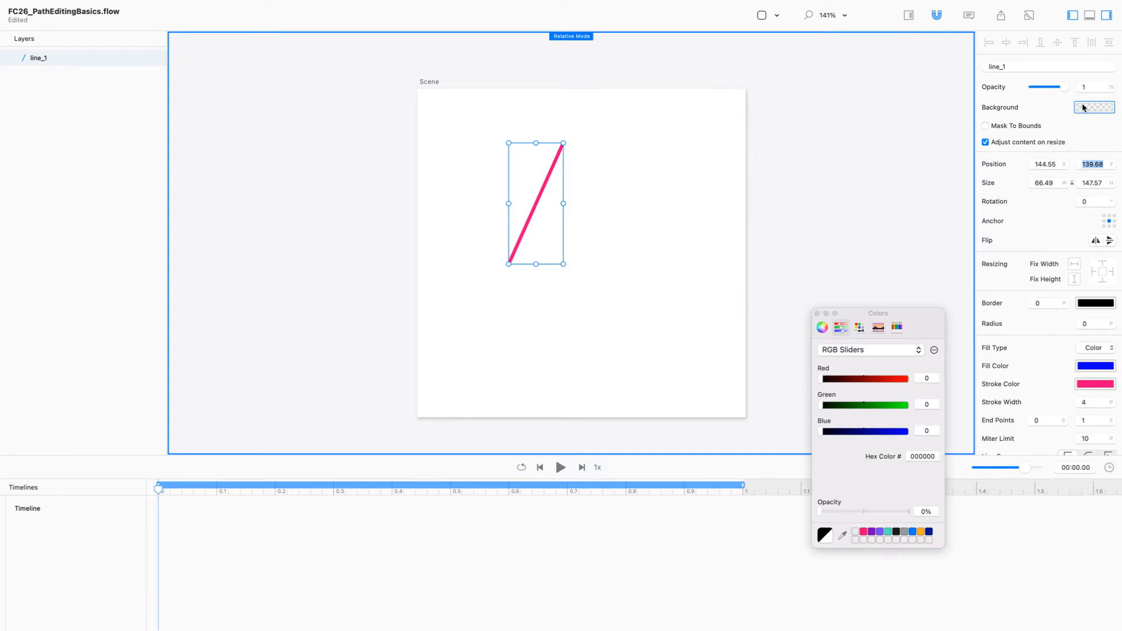
{"action": "left_click", "coordinate": [913, 534]}
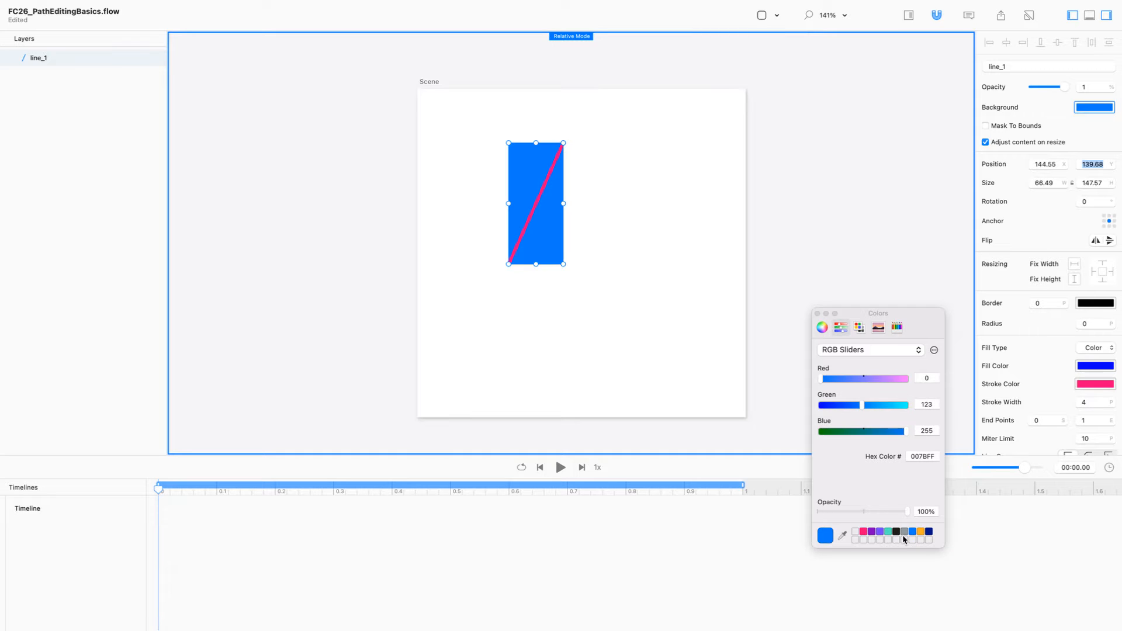
{"action": "left_click", "coordinate": [888, 532]}
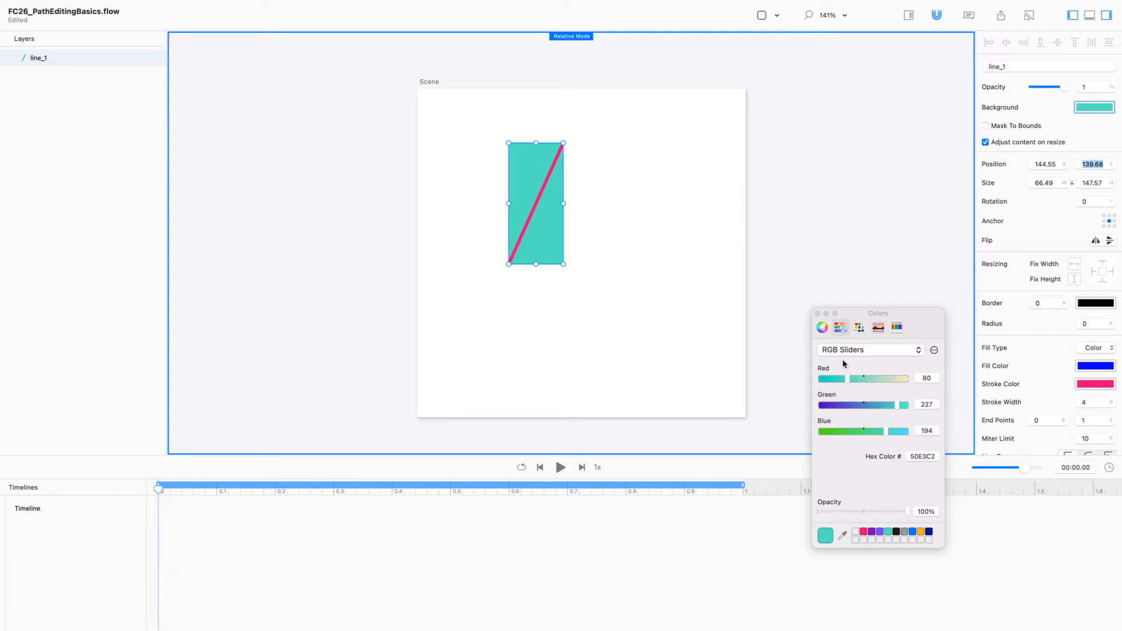
{"action": "left_click", "coordinate": [818, 314]}
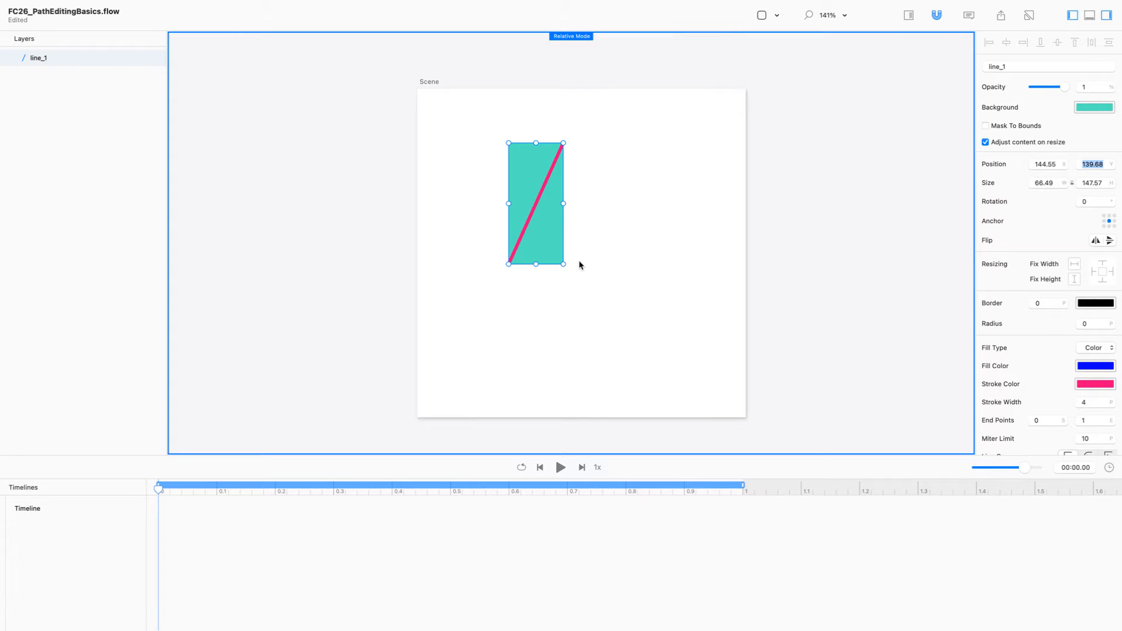
Inspect the line against its teal background up close and set its stroke width to 20
{"action": "scroll", "coordinate": [577, 265], "scroll_direction": "up", "scroll_amount": 5}
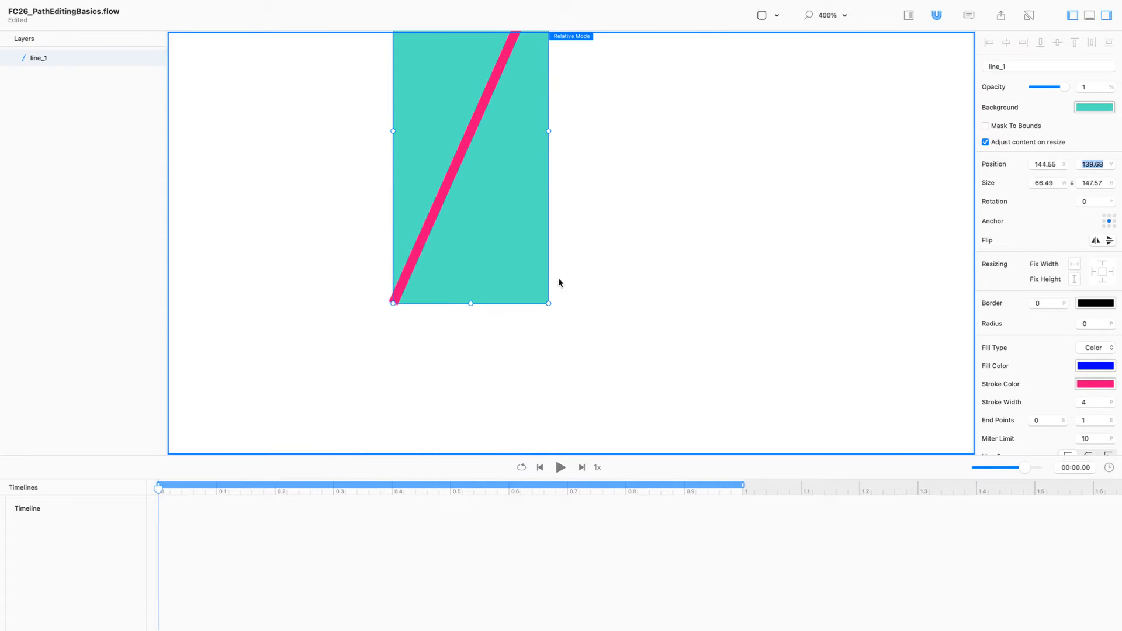
{"action": "scroll", "coordinate": [559, 278], "scroll_direction": "up", "scroll_amount": 5}
{"action": "scroll", "coordinate": [534, 195], "scroll_direction": "down", "scroll_amount": 5}
{"action": "scroll", "coordinate": [534, 199], "scroll_direction": "up", "scroll_amount": 2}
{"action": "key", "text": "super+minus"}
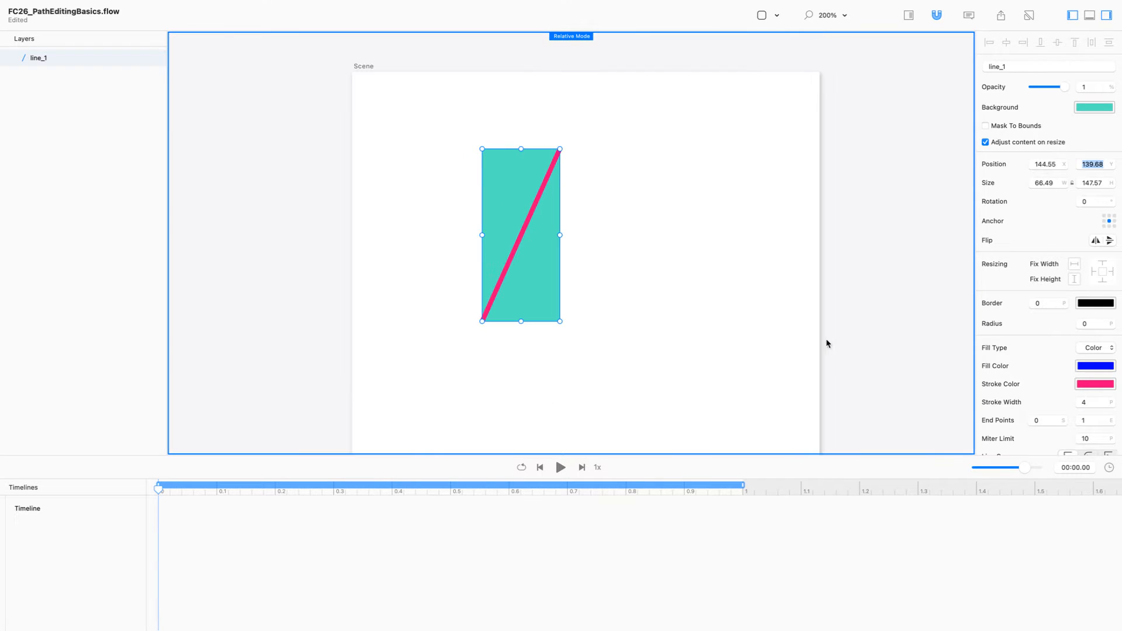
{"action": "left_click", "coordinate": [1092, 403]}
{"action": "key", "text": "BackSpace"}
{"action": "type", "text": "20"}
{"action": "key", "text": "Return"}
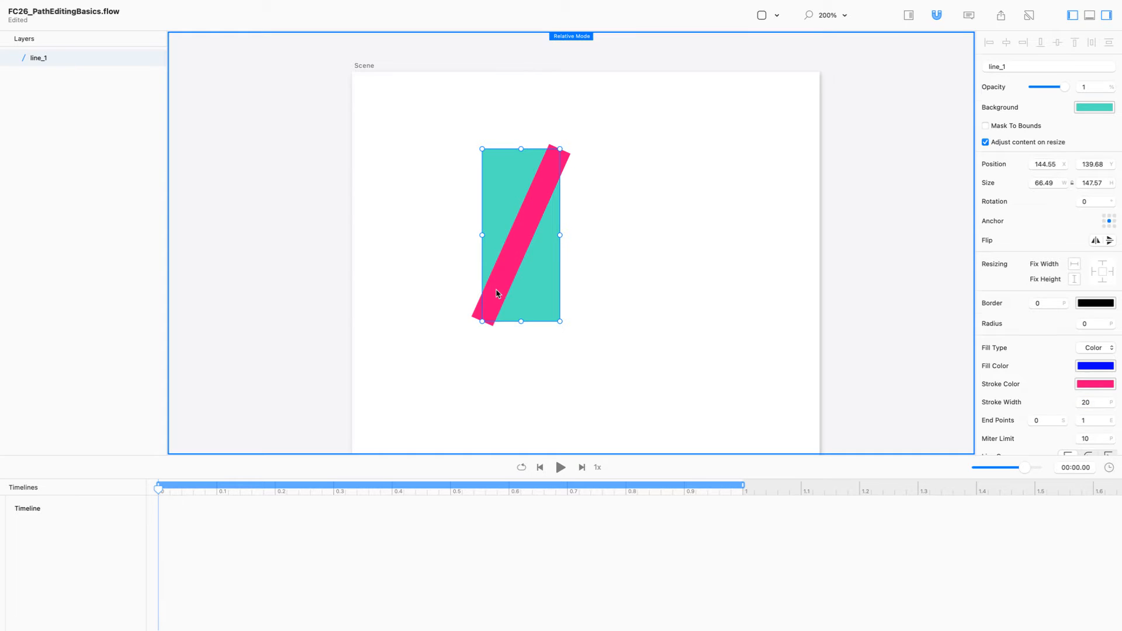
Edit the thick line's path, moving its upper end point to about 282, 158 and its lower one to about 82, 108
{"action": "double_click", "coordinate": [497, 294]}
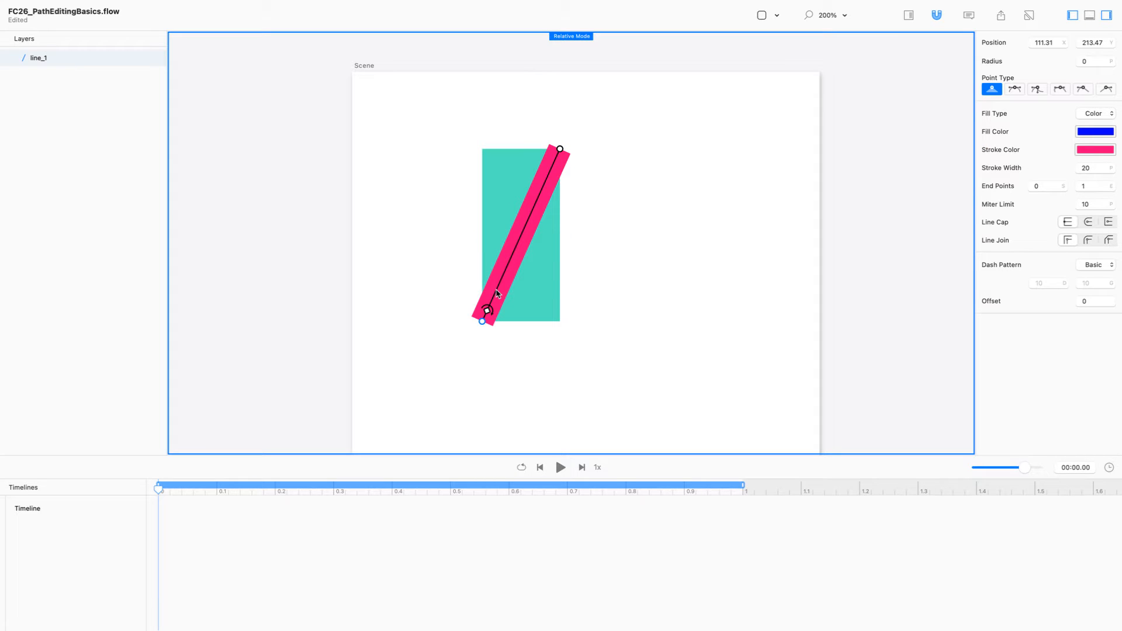
{"action": "left_click_drag", "start_coordinate": [560, 150], "coordinate": [681, 259]}
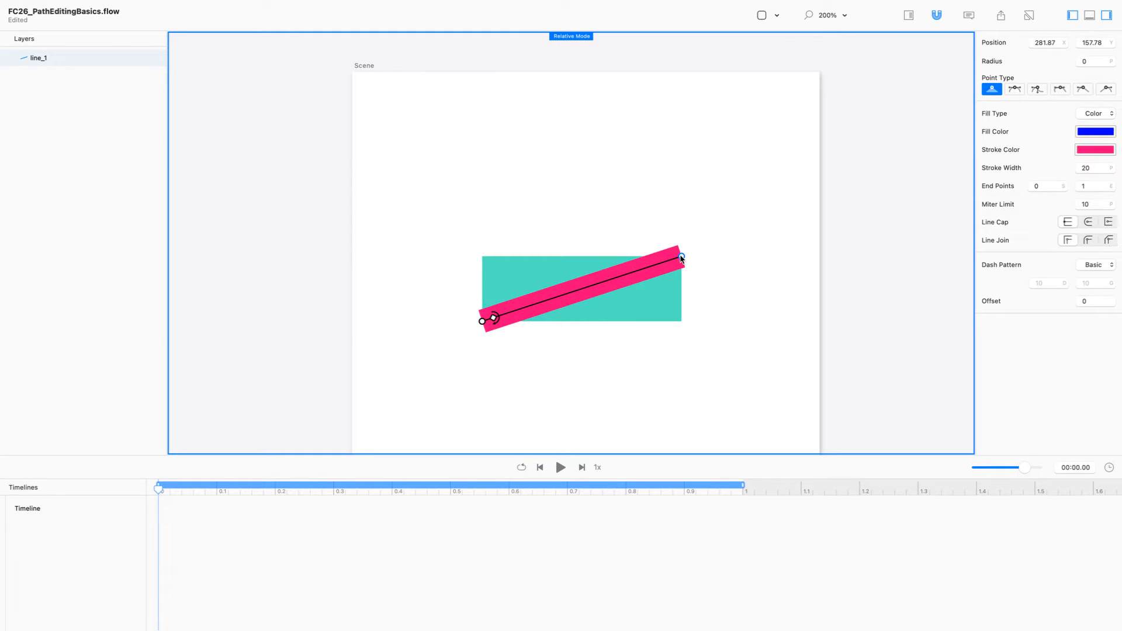
{"action": "left_click_drag", "start_coordinate": [482, 321], "coordinate": [449, 200]}
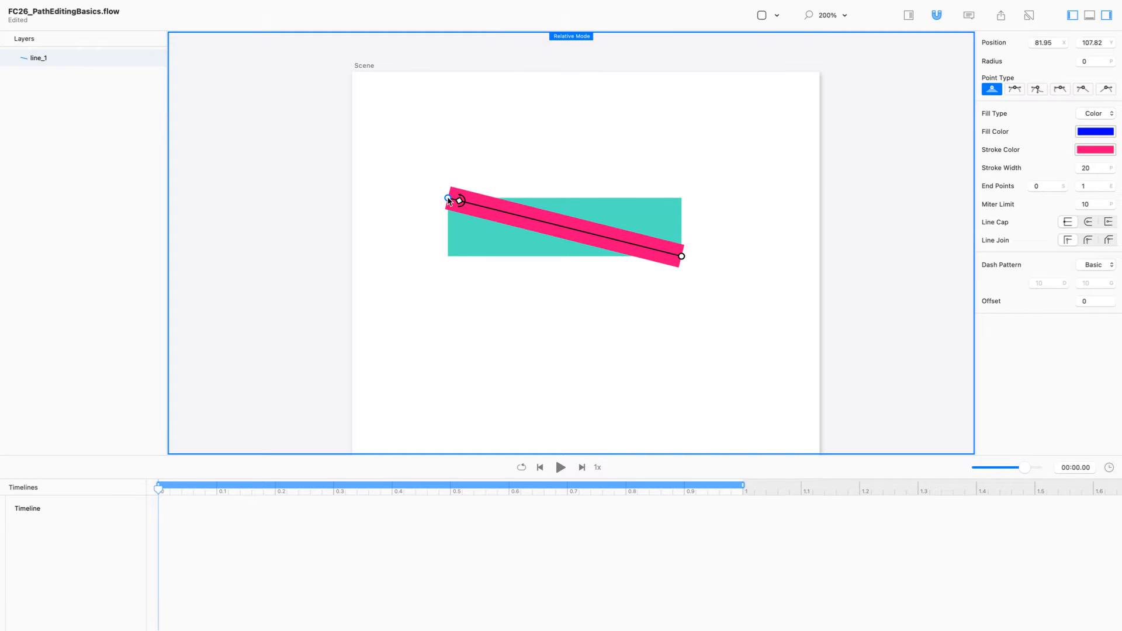
Move the line's upper end point to about 179, 230 and try its stroke width at 0 and 20
{"action": "left_click_drag", "start_coordinate": [448, 199], "coordinate": [561, 340]}
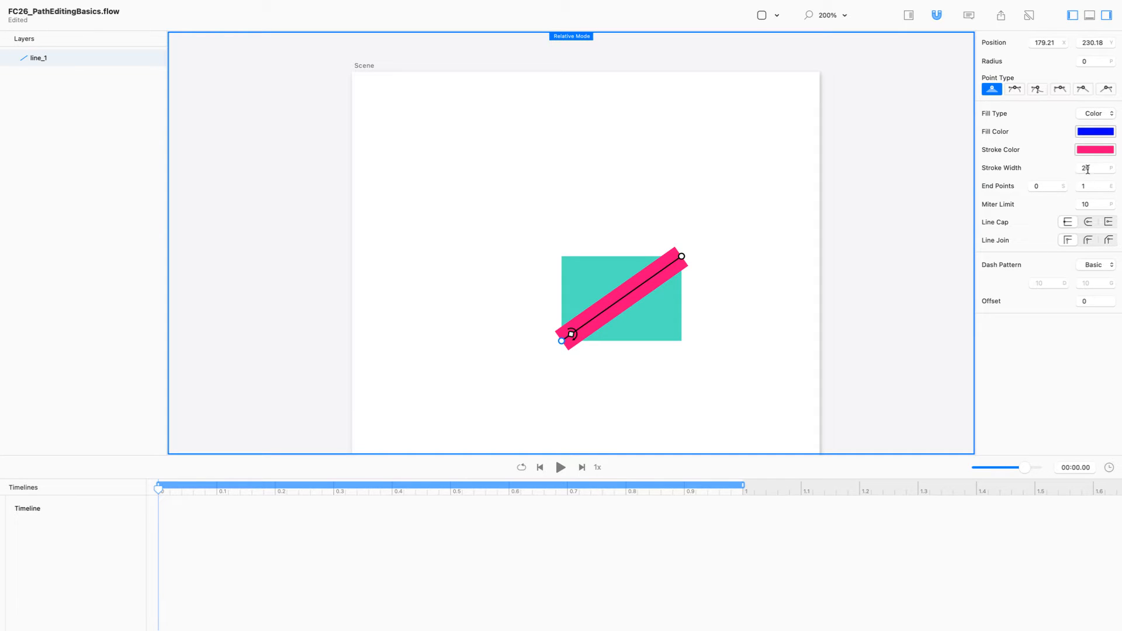
{"action": "left_click_drag", "start_coordinate": [1088, 169], "coordinate": [1079, 169]}
{"action": "type", "text": "0"}
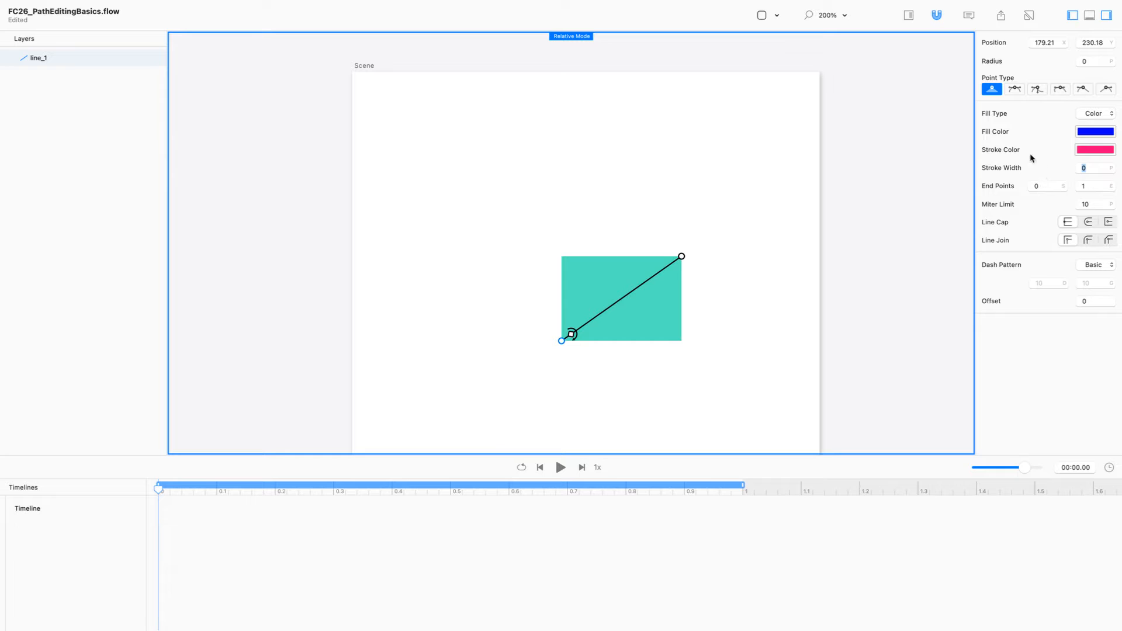
{"action": "type", "text": "20"}
{"action": "key", "text": "Return"}
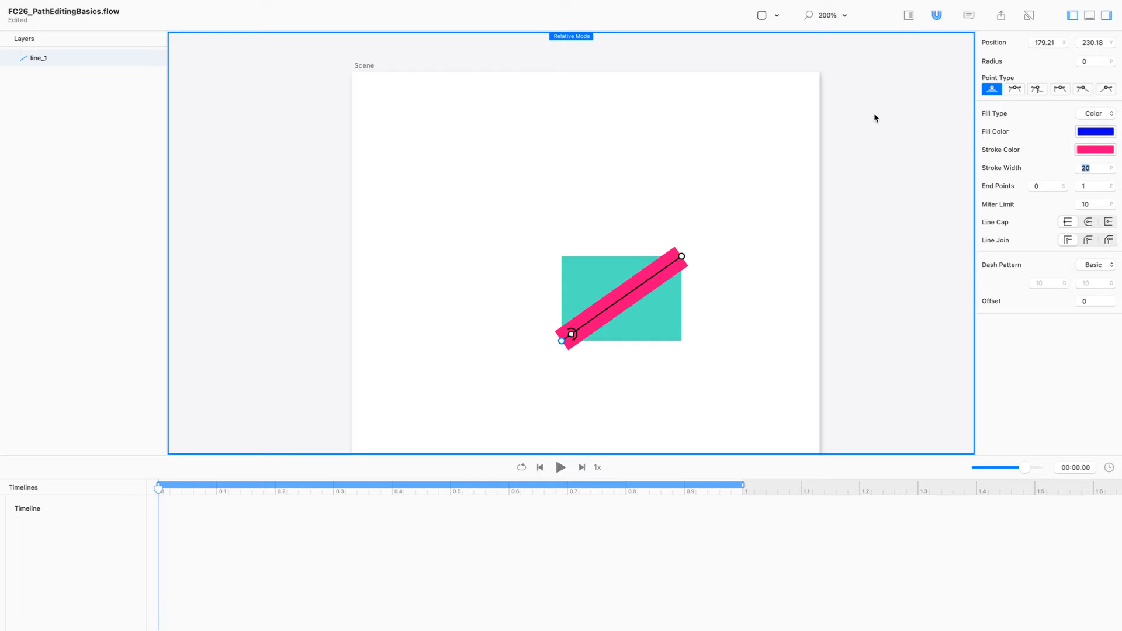
Undo all edits back to the empty scene, and redo only the addition of the line
{"action": "key", "text": "super+z"}
{"action": "key", "text": "super+z"}
{"action": "key", "text": "super+z"}
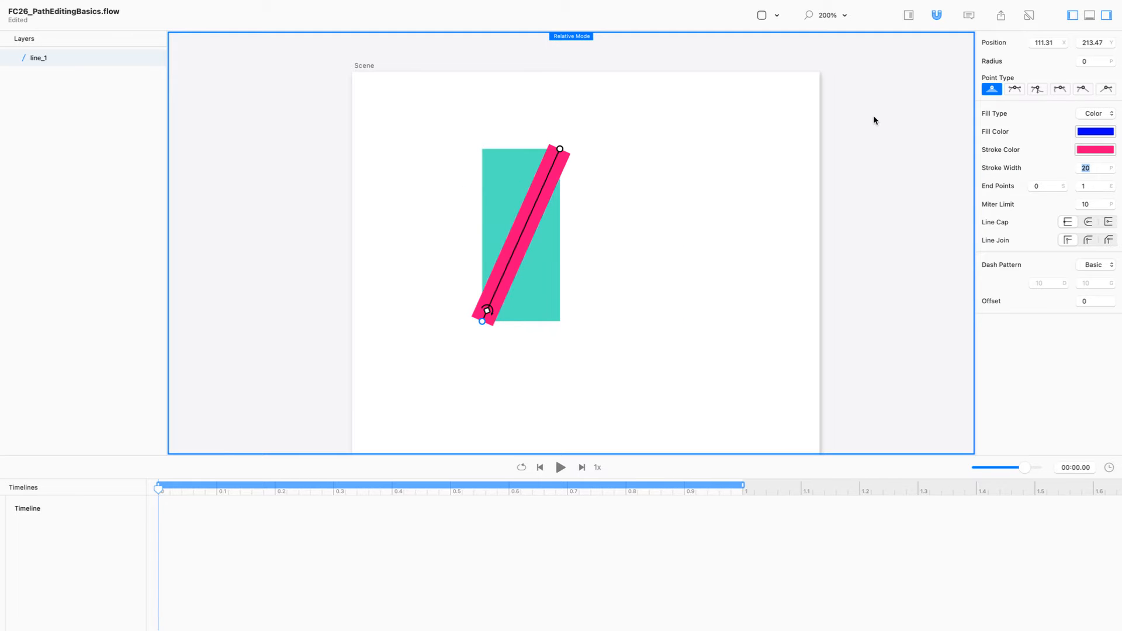
{"action": "key", "text": "super+z"}
{"action": "key", "text": "super+z"}
{"action": "key", "text": "super+z"}
{"action": "key", "text": "super+z"}
{"action": "key", "text": "super+z"}
{"action": "key", "text": "super+z"}
{"action": "key", "text": "super+z"}
{"action": "key", "text": "super+z"}
{"action": "key", "text": "super+z"}
{"action": "key", "text": "super+z"}
{"action": "key", "text": "super+z"}
{"action": "key", "text": "super+z"}
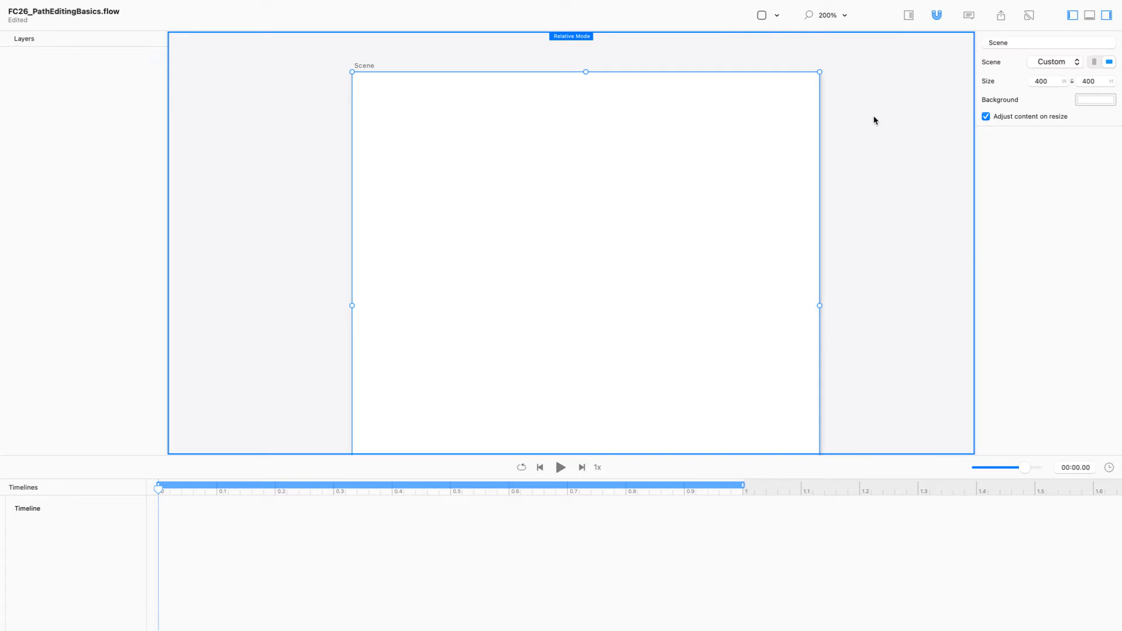
{"action": "key", "text": "super+shift+z"}
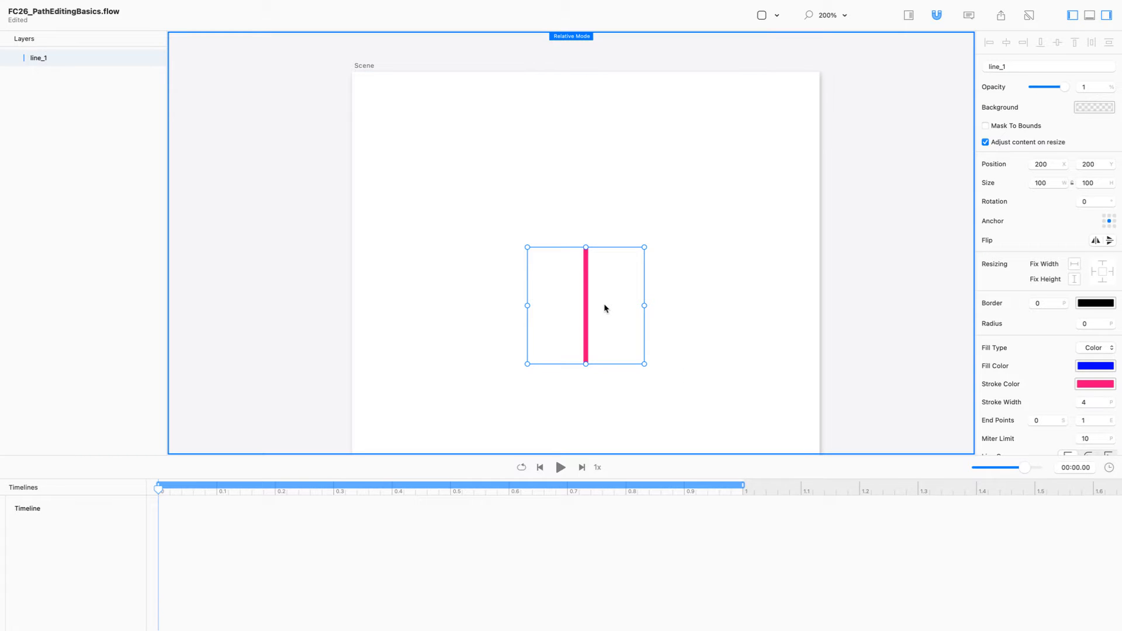
Set the line's stroke width to 20
{"action": "left_click", "coordinate": [1096, 402]}
{"action": "key", "text": "BackSpace"}
{"action": "type", "text": "20"}
{"action": "key", "text": "Return"}
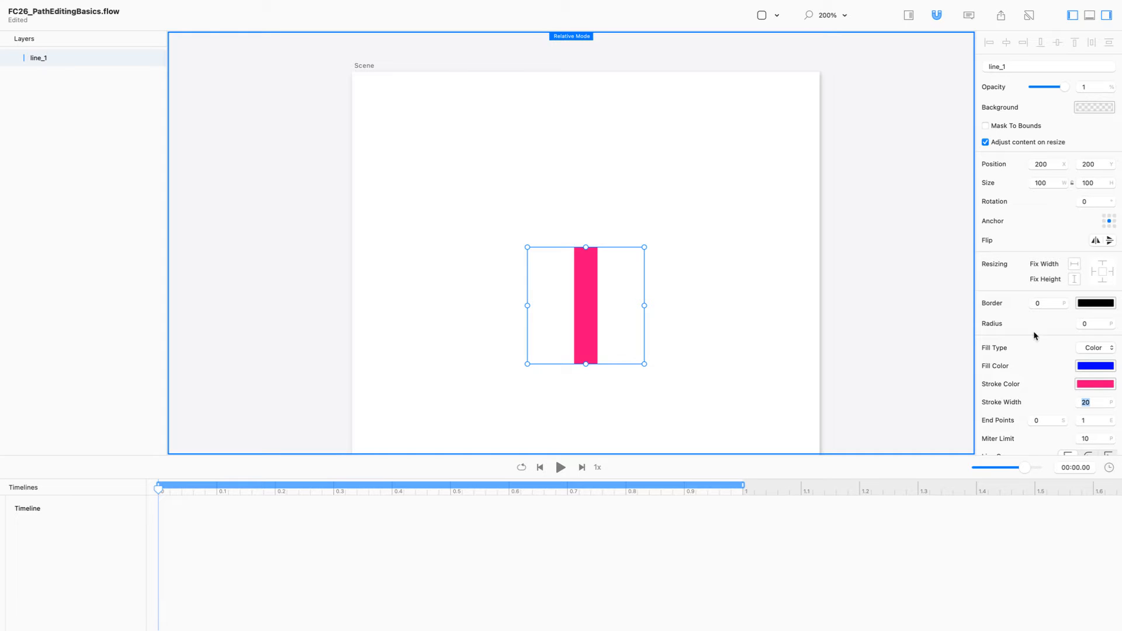
At 0.5 s with relative mode off, move the line's lower end point to about 312, 278
{"action": "scroll", "coordinate": [551, 221], "scroll_direction": "down", "scroll_amount": 1}
{"action": "scroll", "coordinate": [551, 221], "scroll_direction": "down", "scroll_amount": 5}
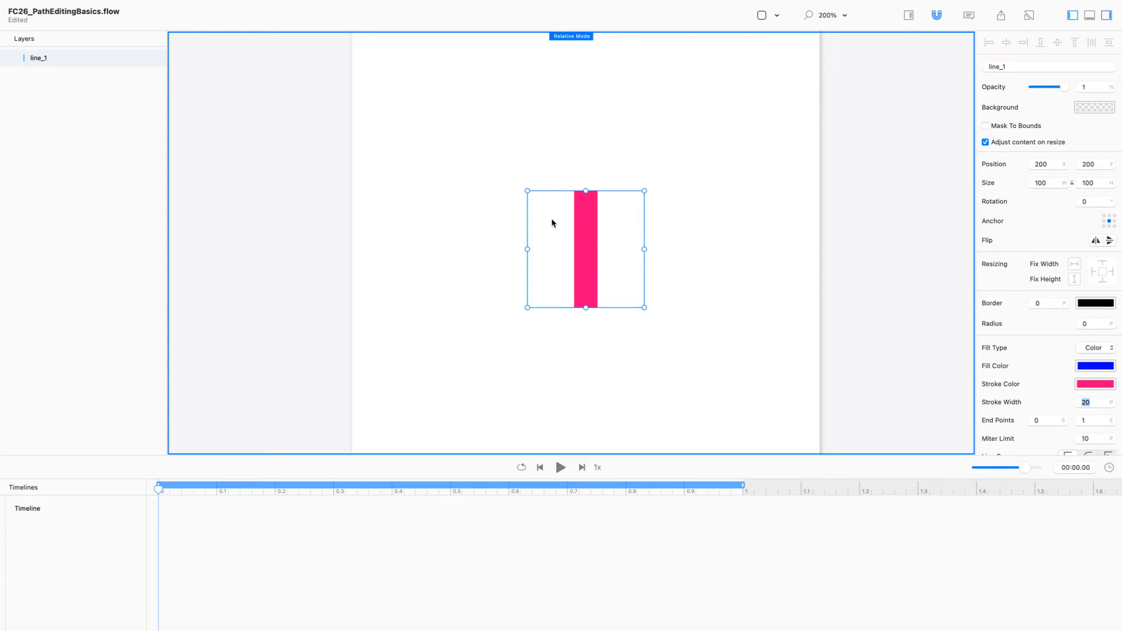
{"action": "left_click", "coordinate": [449, 491]}
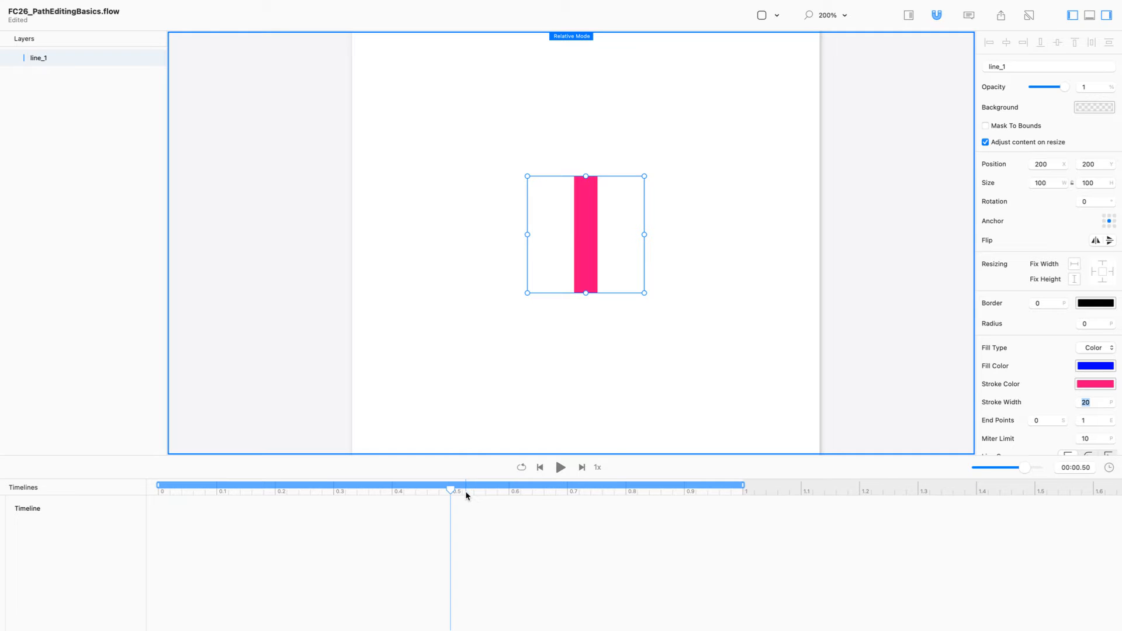
{"action": "key", "text": "XF86AudioRaiseVolume"}
{"action": "key", "text": "super+r"}
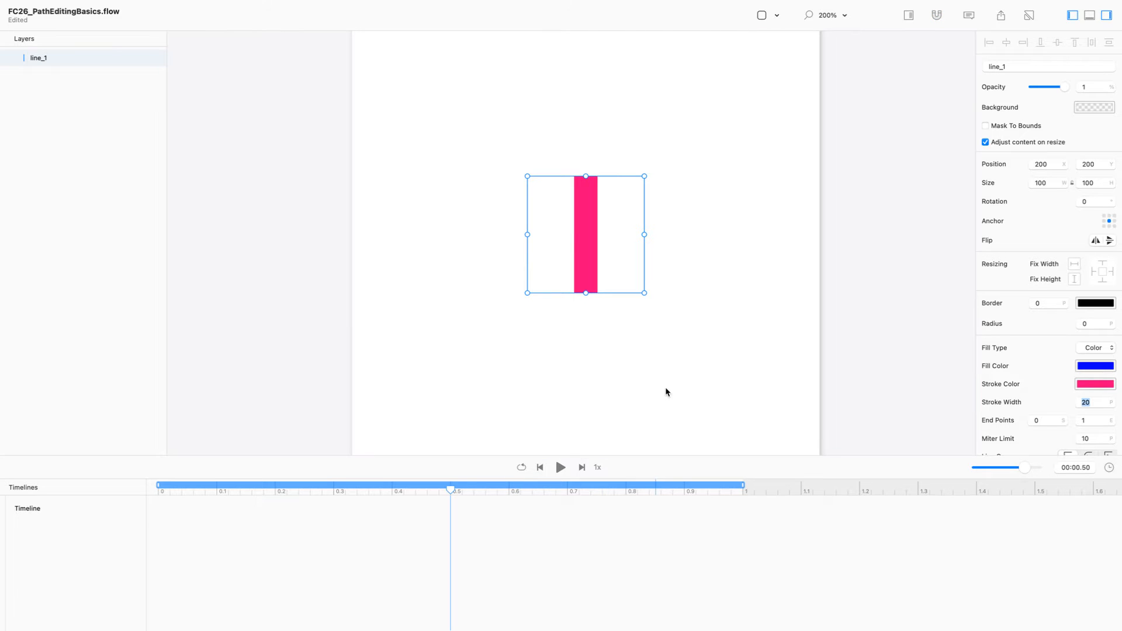
{"action": "double_click", "coordinate": [585, 236]}
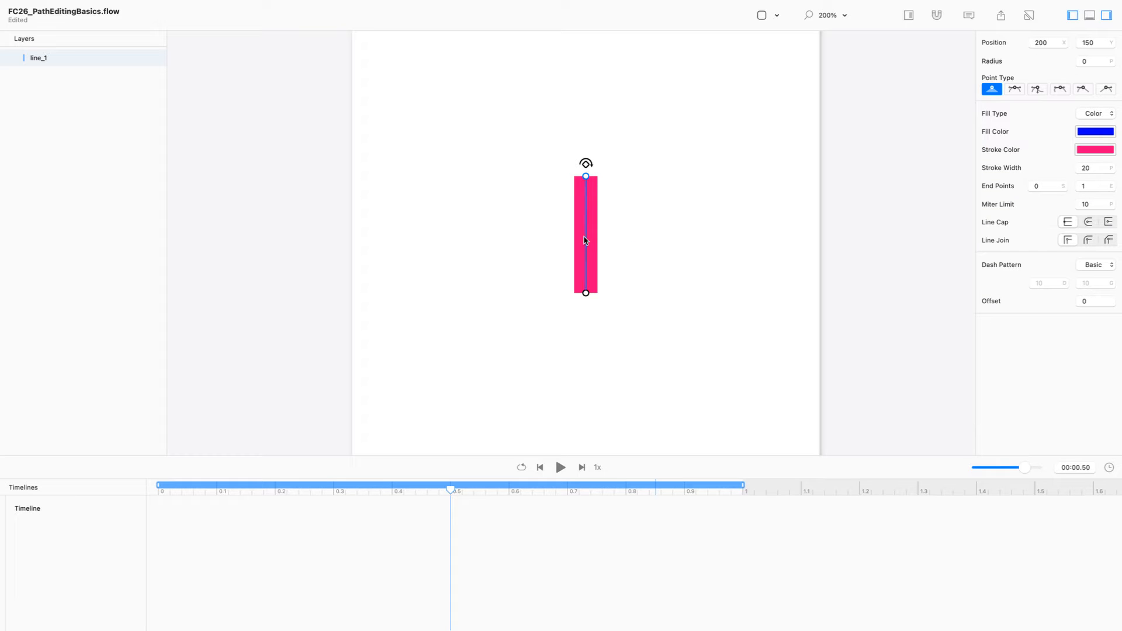
{"action": "left_click_drag", "start_coordinate": [588, 293], "coordinate": [716, 325]}
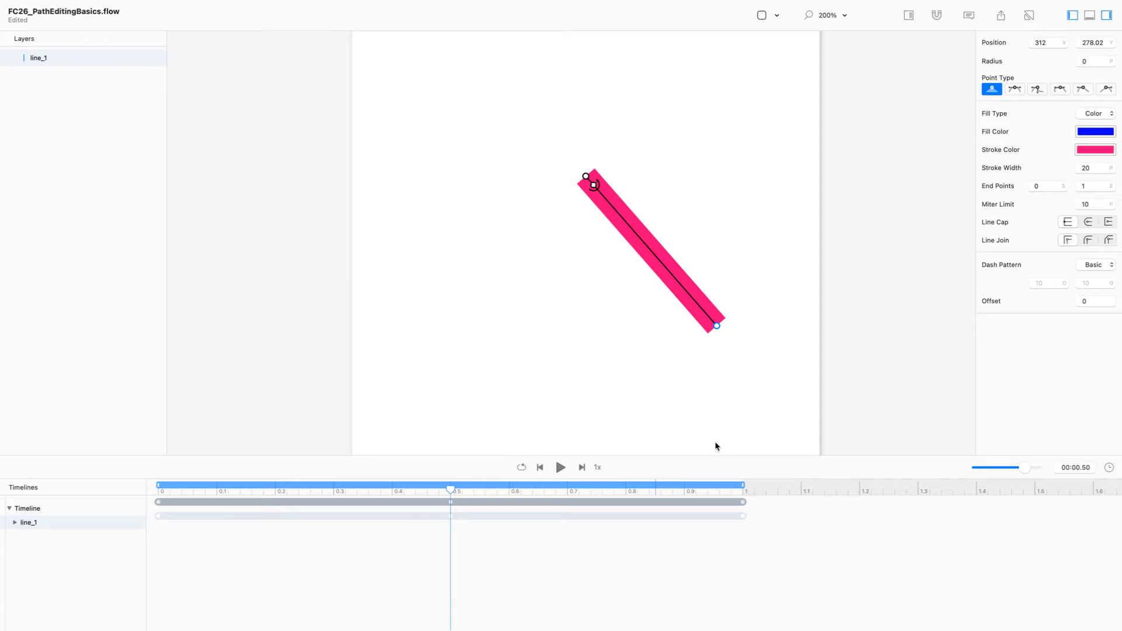
Leave path editing, preview the animation, and inspect line_1's individual property tracks around 0.5 s
{"action": "key", "text": "Escape"}
{"action": "key", "text": "space"}
{"action": "key", "text": "space"}
{"action": "key", "text": "space"}
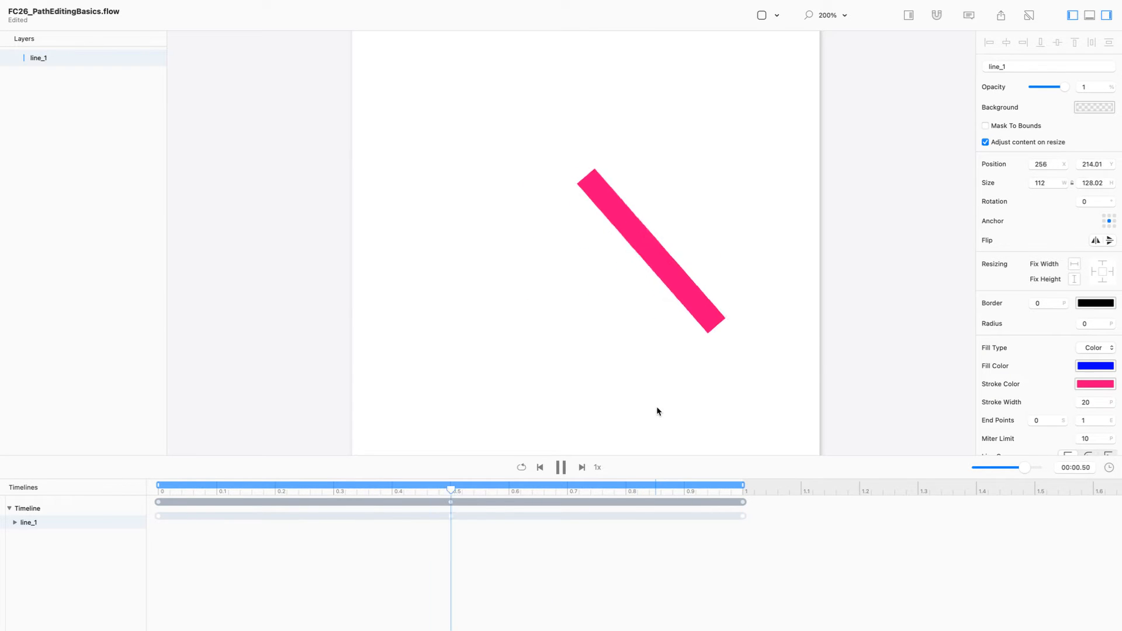
{"action": "left_click_drag", "start_coordinate": [471, 494], "coordinate": [450, 490]}
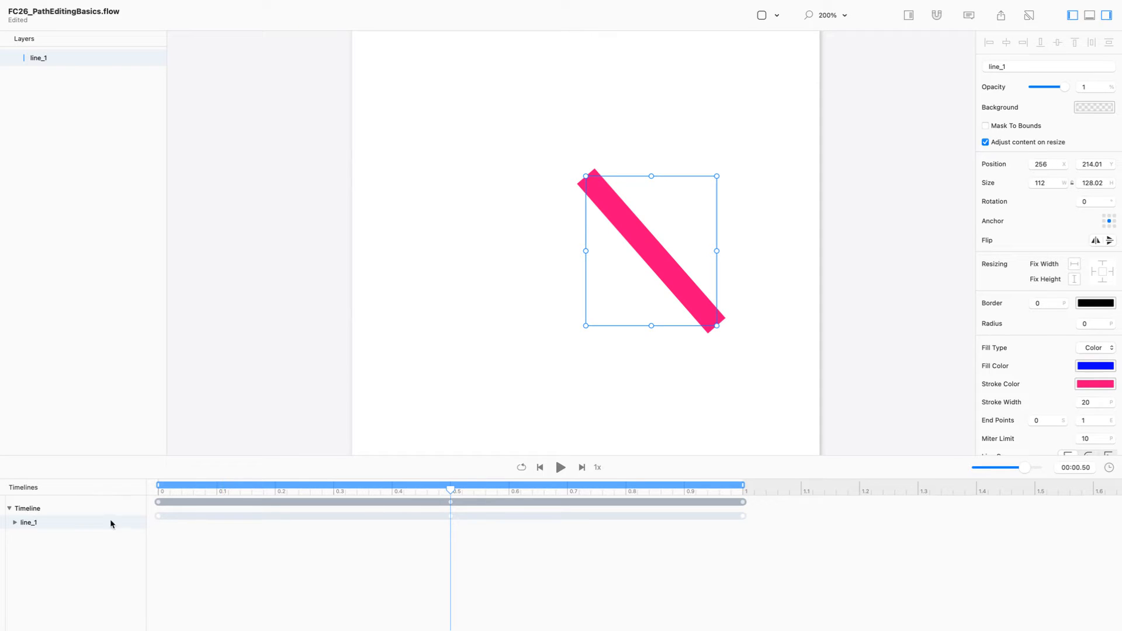
{"action": "left_click", "coordinate": [15, 523]}
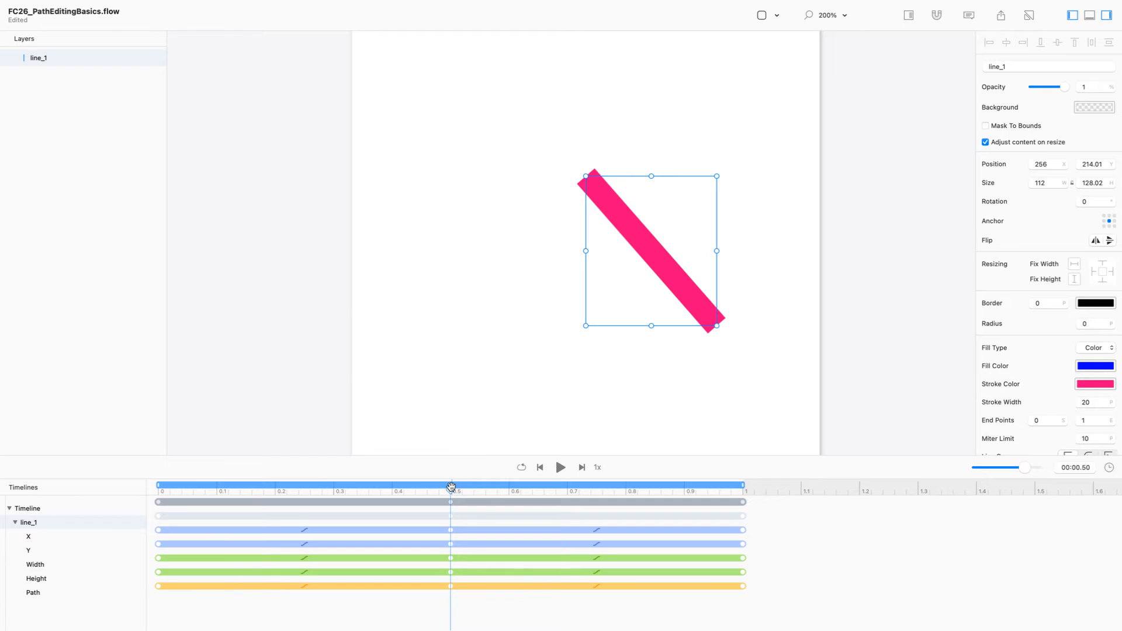
{"action": "left_click_drag", "start_coordinate": [451, 491], "coordinate": [457, 529]}
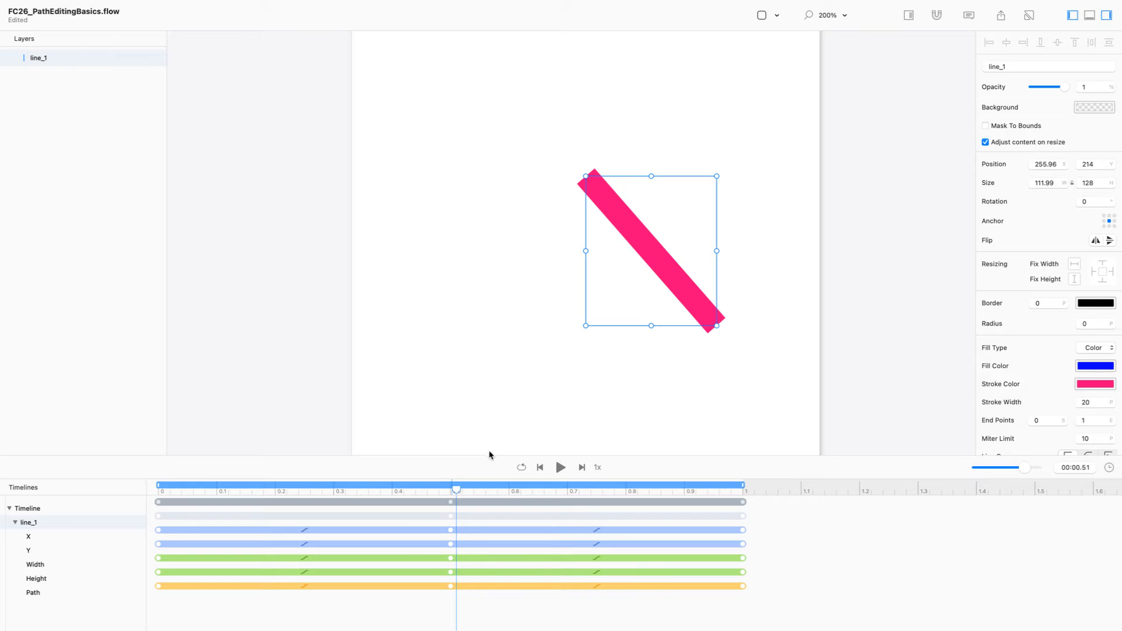
At 0.5 s, edit the line's path and move its upper end point to about 101, 94
{"action": "left_click_drag", "start_coordinate": [455, 490], "coordinate": [447, 494]}
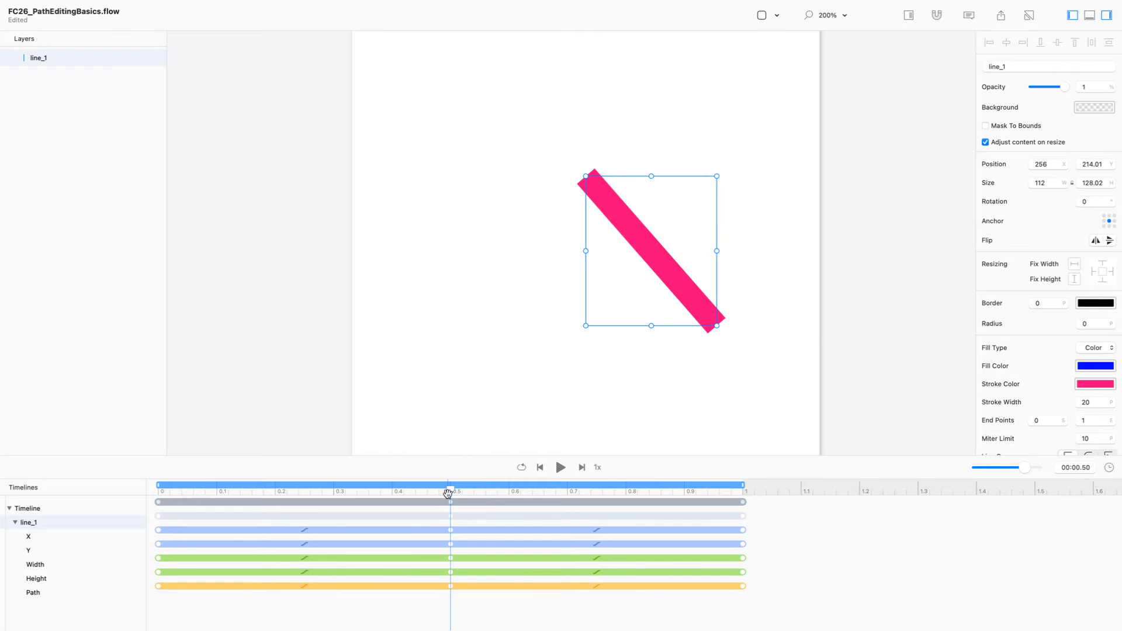
{"action": "double_click", "coordinate": [679, 278]}
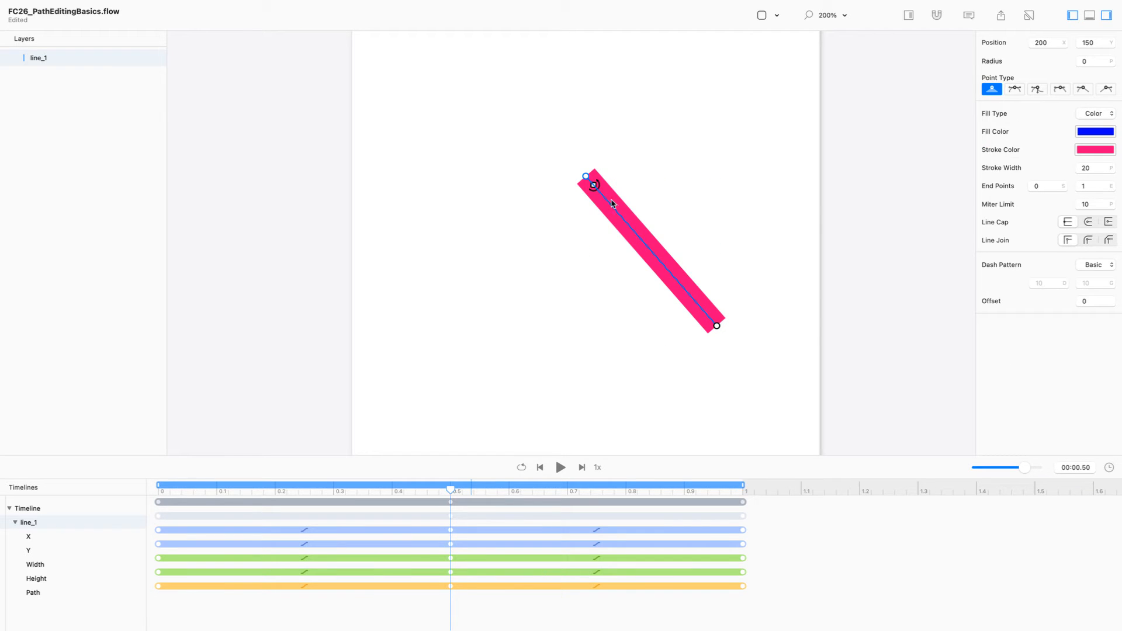
{"action": "left_click", "coordinate": [586, 178]}
{"action": "left_click_drag", "start_coordinate": [586, 179], "coordinate": [471, 111]}
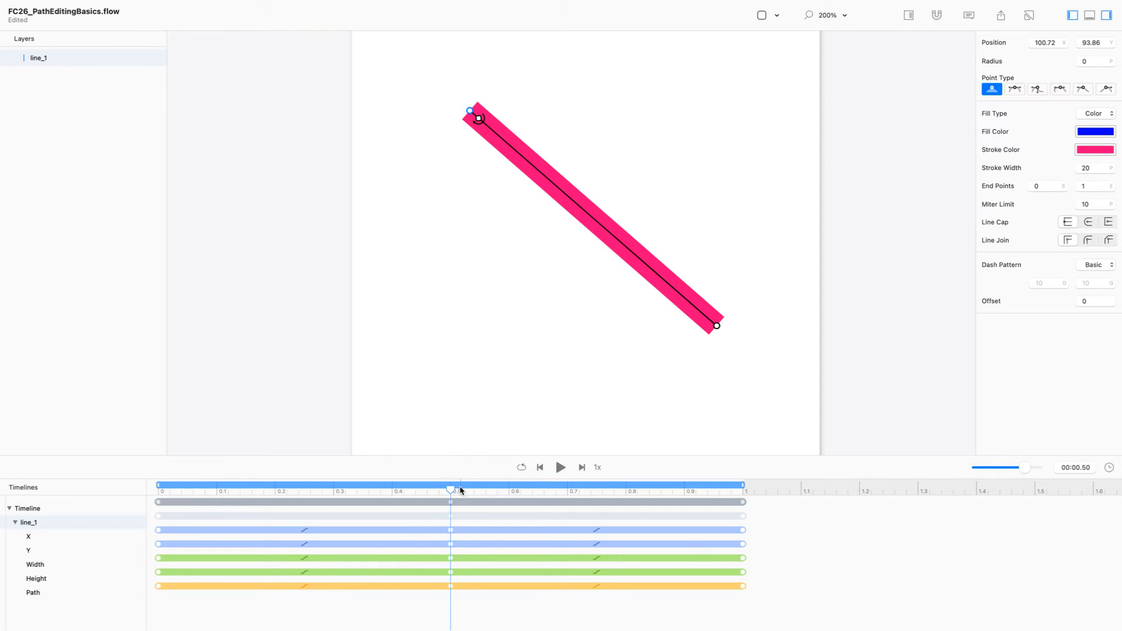
Leave path editing and review the line's animation from the start of the timeline to 0.31 s
{"action": "left_click_drag", "start_coordinate": [450, 489], "coordinate": [158, 496]}
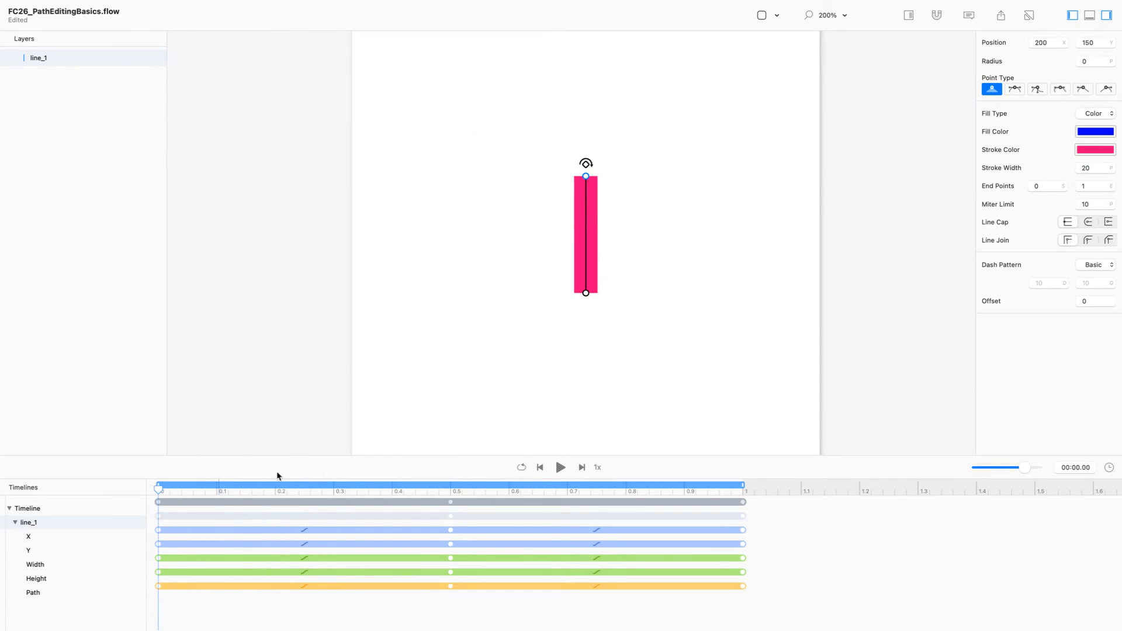
{"action": "left_click", "coordinate": [493, 326]}
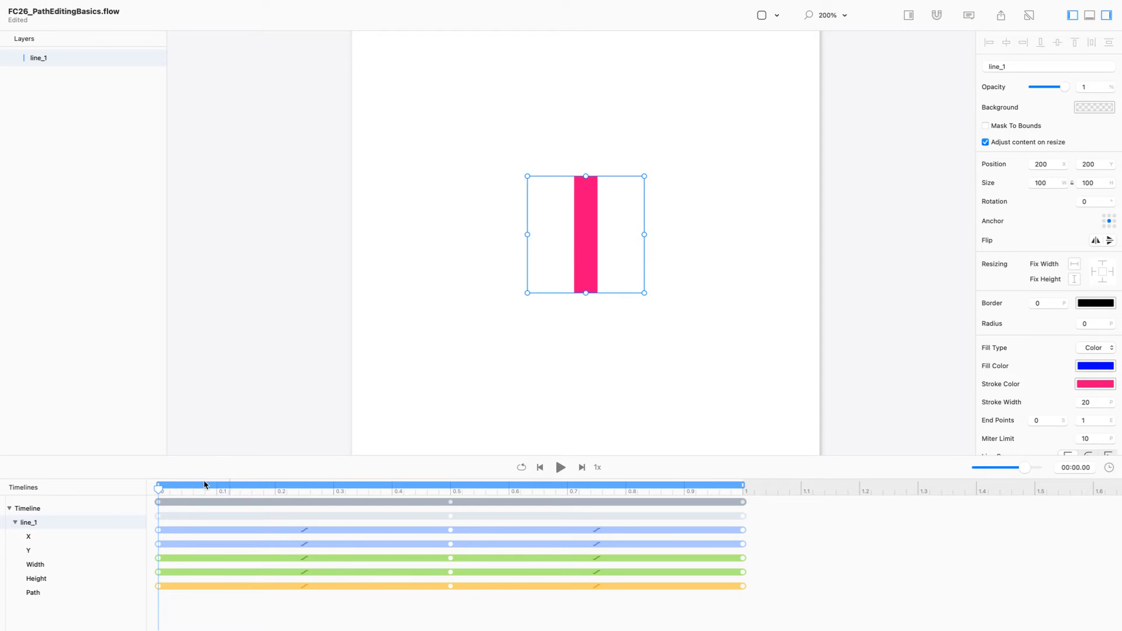
{"action": "left_click_drag", "start_coordinate": [159, 490], "coordinate": [341, 533]}
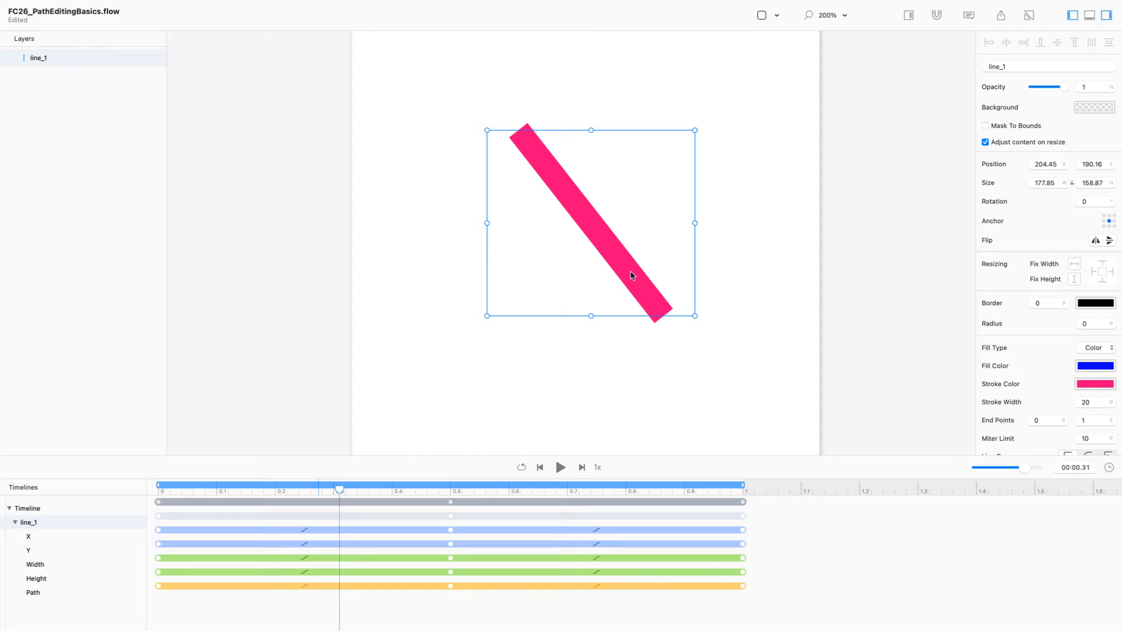
In relative mode, set the line layer's background to teal, hex 50E3C2, and turn relative mode off again
{"action": "key", "text": "r"}
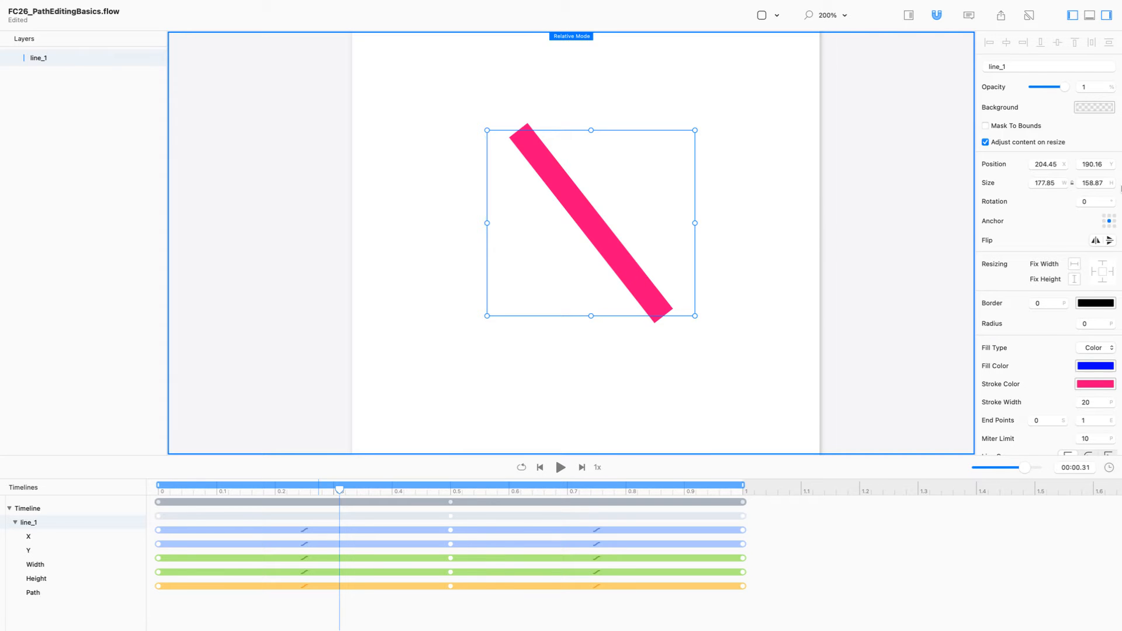
{"action": "left_click", "coordinate": [1088, 109]}
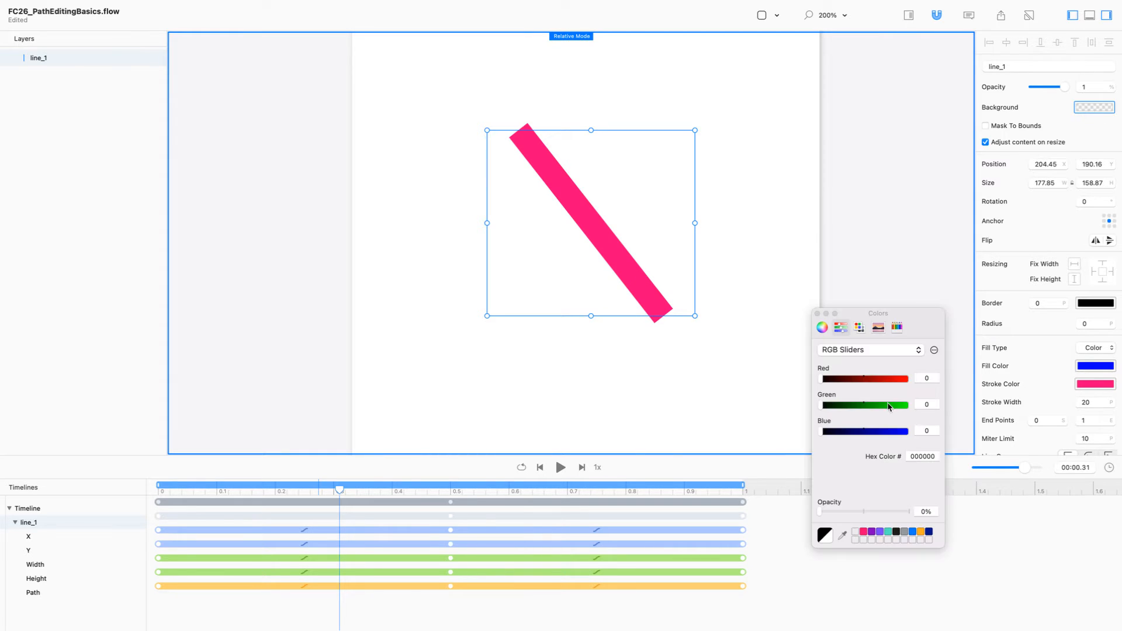
{"action": "left_click", "coordinate": [888, 531]}
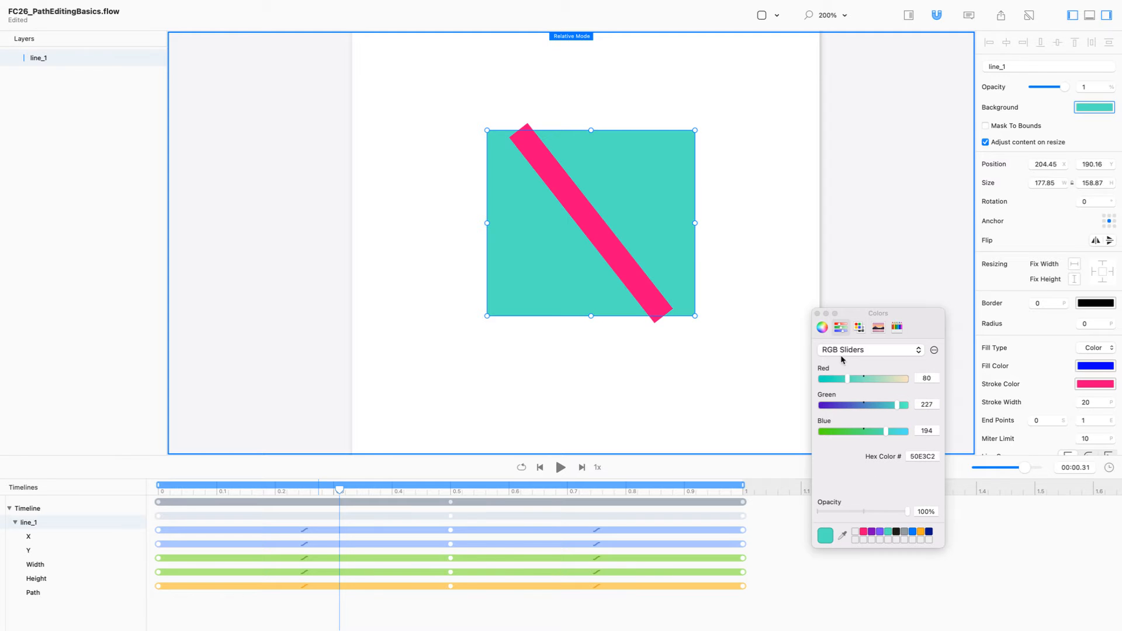
{"action": "left_click", "coordinate": [821, 314]}
{"action": "key", "text": "r"}
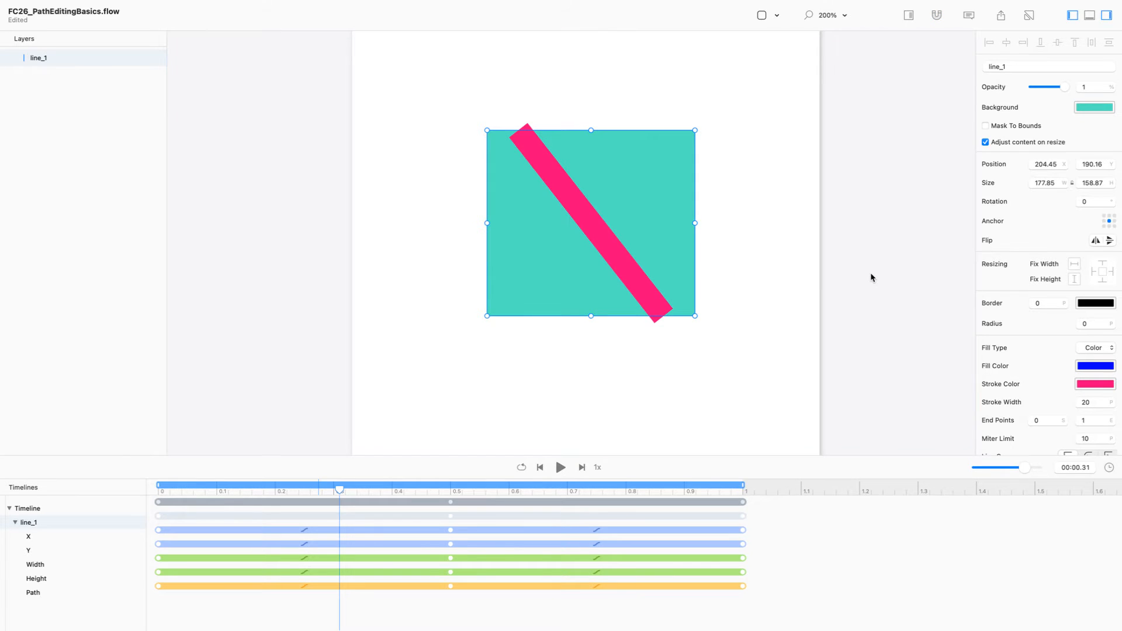
At 0.5 s, add a point to the line's path at about 248, 222
{"action": "mouse_move", "coordinate": [339, 490]}
{"action": "left_mouse_down"}
{"action": "mouse_move", "coordinate": [171, 496]}
{"action": "mouse_move", "coordinate": [489, 483]}
{"action": "mouse_move", "coordinate": [730, 491]}
{"action": "mouse_move", "coordinate": [397, 494]}
{"action": "mouse_move", "coordinate": [749, 502]}
{"action": "mouse_move", "coordinate": [451, 499]}
{"action": "left_mouse_up"}
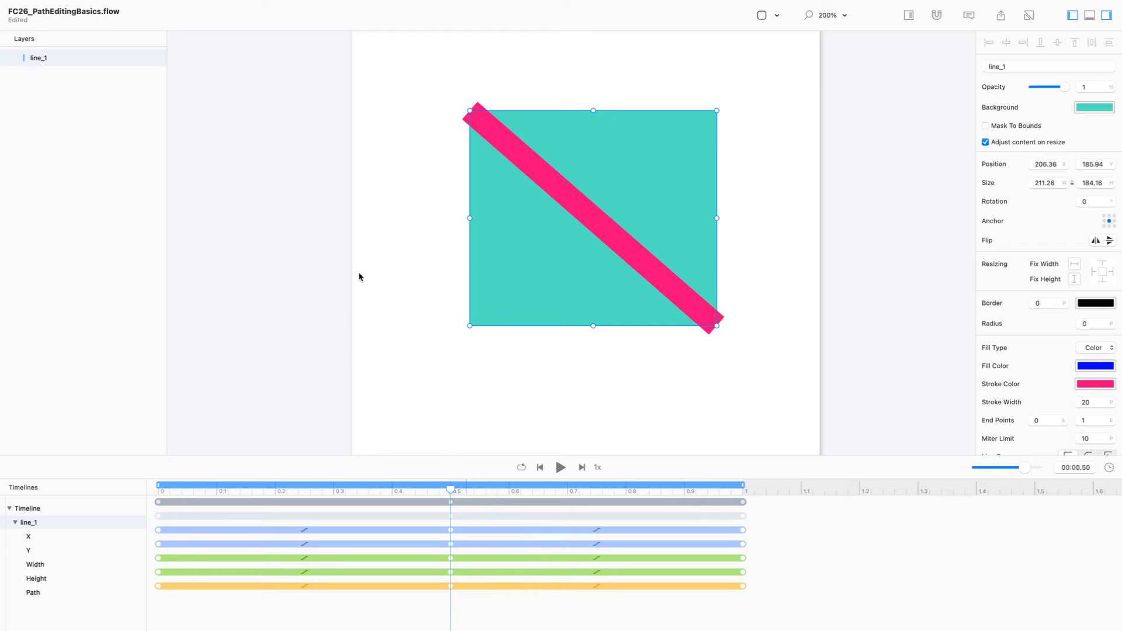
{"action": "double_click", "coordinate": [589, 216]}
{"action": "key", "text": "1"}
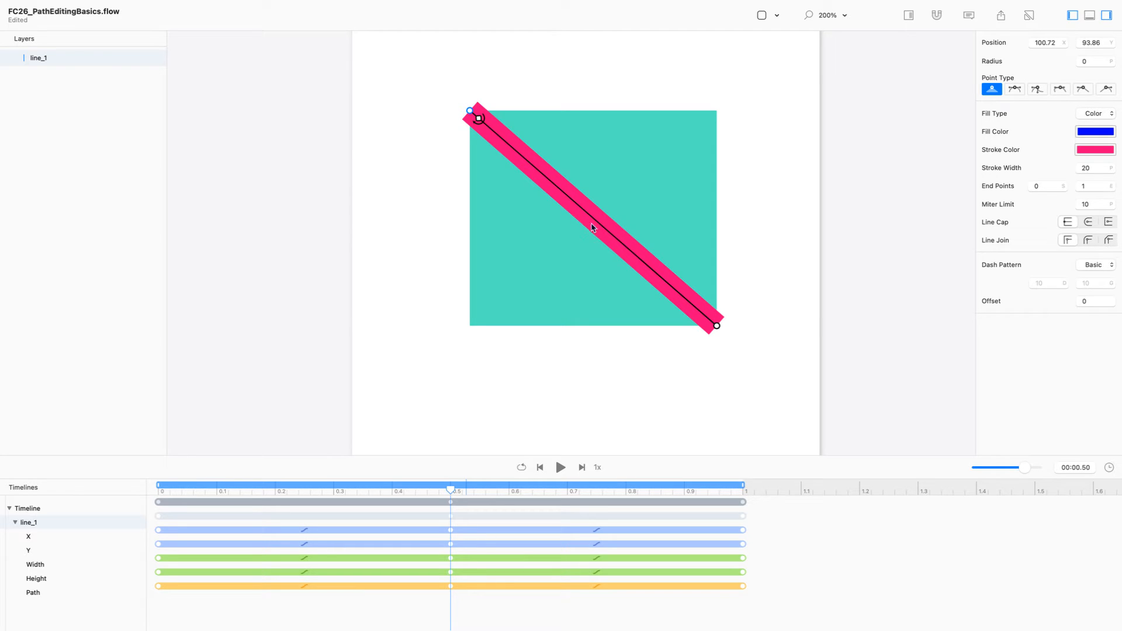
{"action": "left_click", "coordinate": [632, 252]}
{"action": "left_click", "coordinate": [526, 162]}
{"action": "key", "text": "Delete"}
{"action": "left_click", "coordinate": [642, 261]}
{"action": "mouse_move", "coordinate": [642, 261]}
{"action": "left_mouse_down"}
{"action": "mouse_move", "coordinate": [646, 252]}
{"action": "mouse_move", "coordinate": [641, 260]}
{"action": "left_mouse_up"}
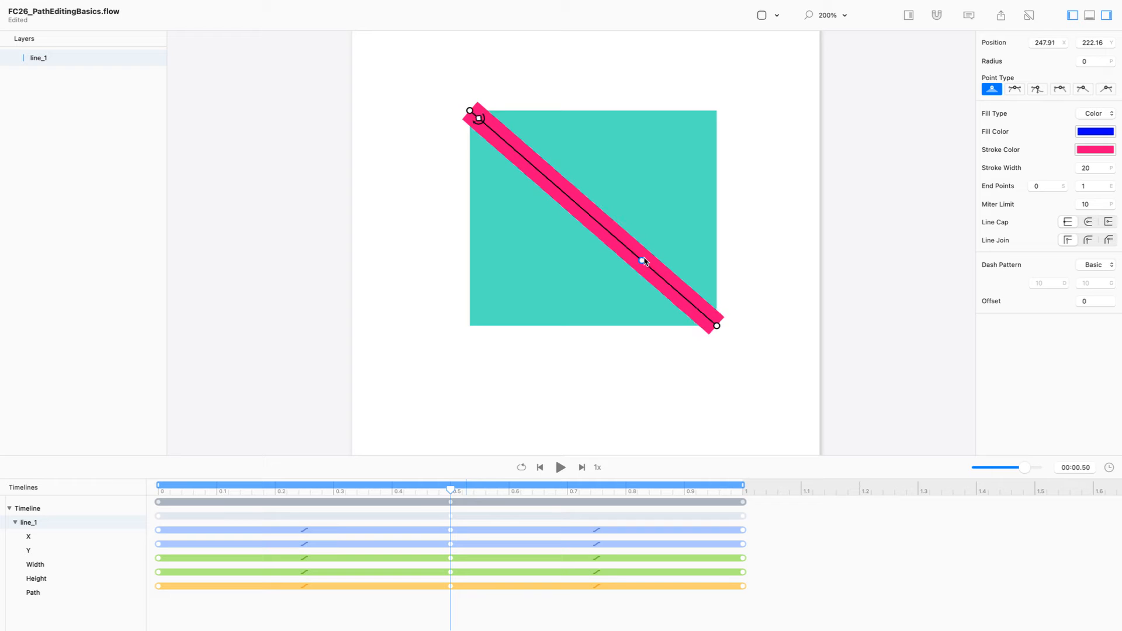
Delete all of line_1's keyframes from the timeline
{"action": "left_click", "coordinate": [167, 602]}
{"action": "left_click_drag", "start_coordinate": [198, 608], "coordinate": [116, 489]}
{"action": "key", "text": "Delete"}
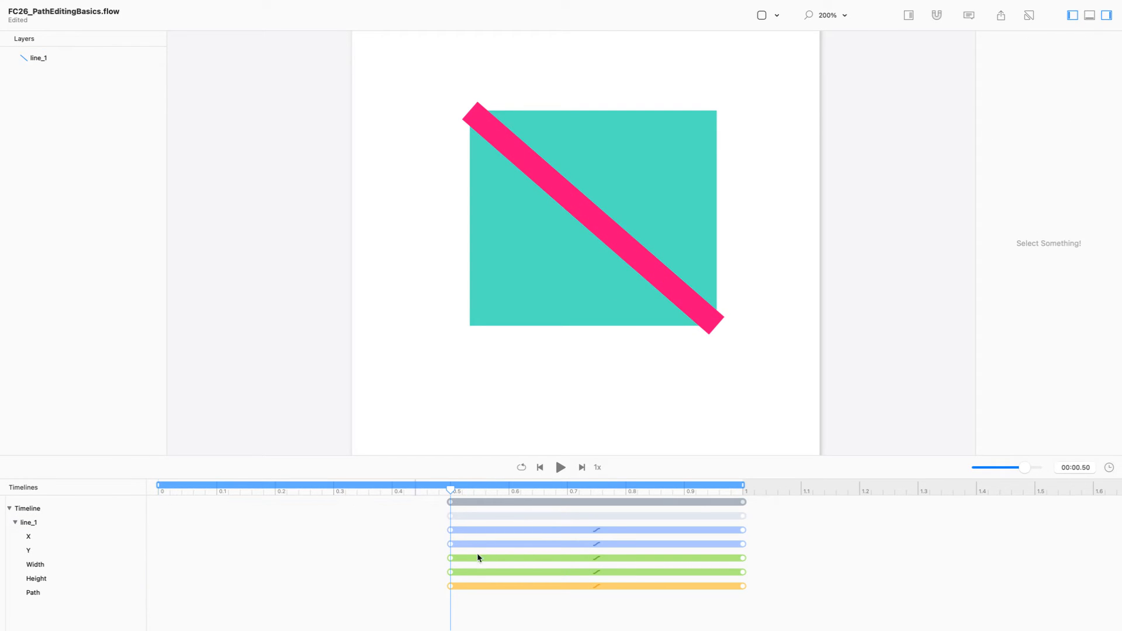
{"action": "left_click_drag", "start_coordinate": [786, 617], "coordinate": [723, 516]}
{"action": "key", "text": "Delete"}
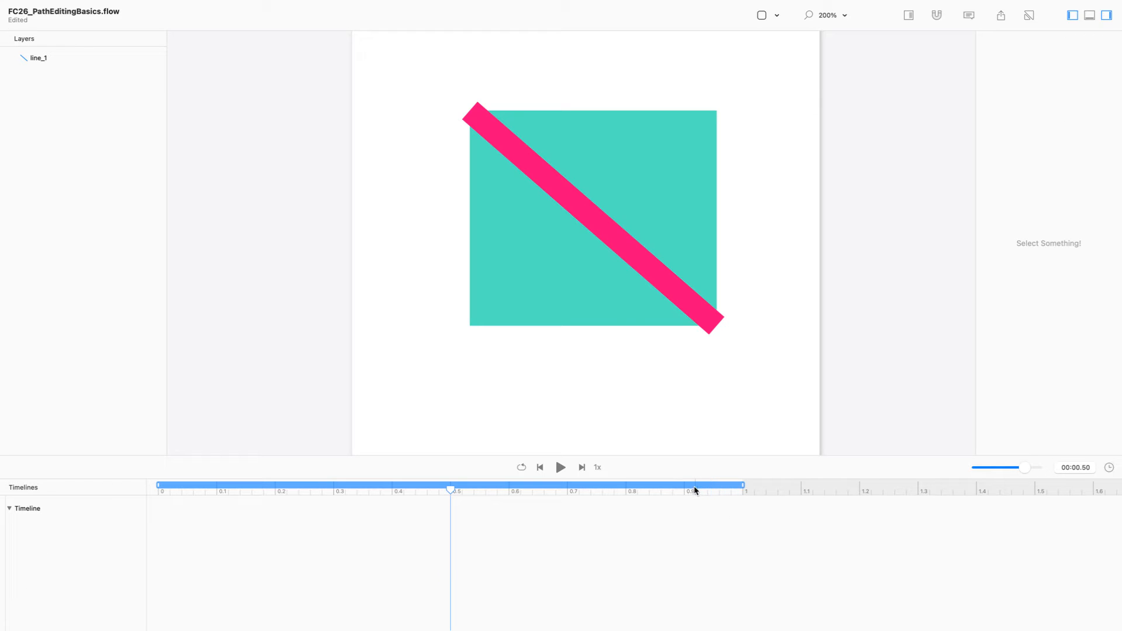
At 0.5 s, move the line's middle path point to about 283, 130
{"action": "double_click", "coordinate": [620, 244]}
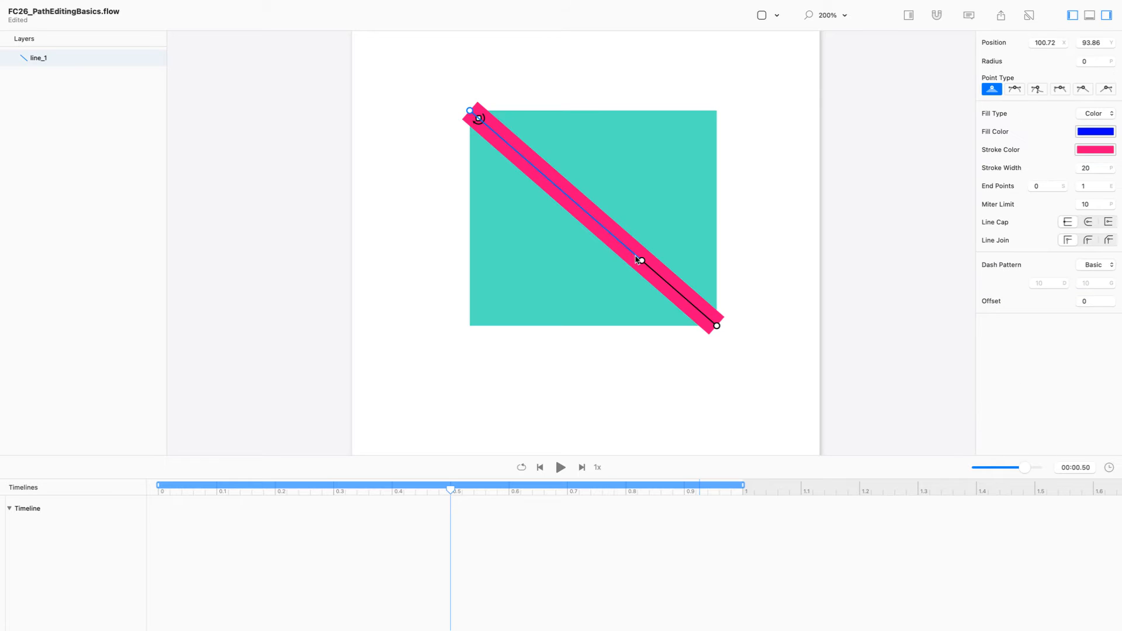
{"action": "left_click_drag", "start_coordinate": [642, 262], "coordinate": [682, 153]}
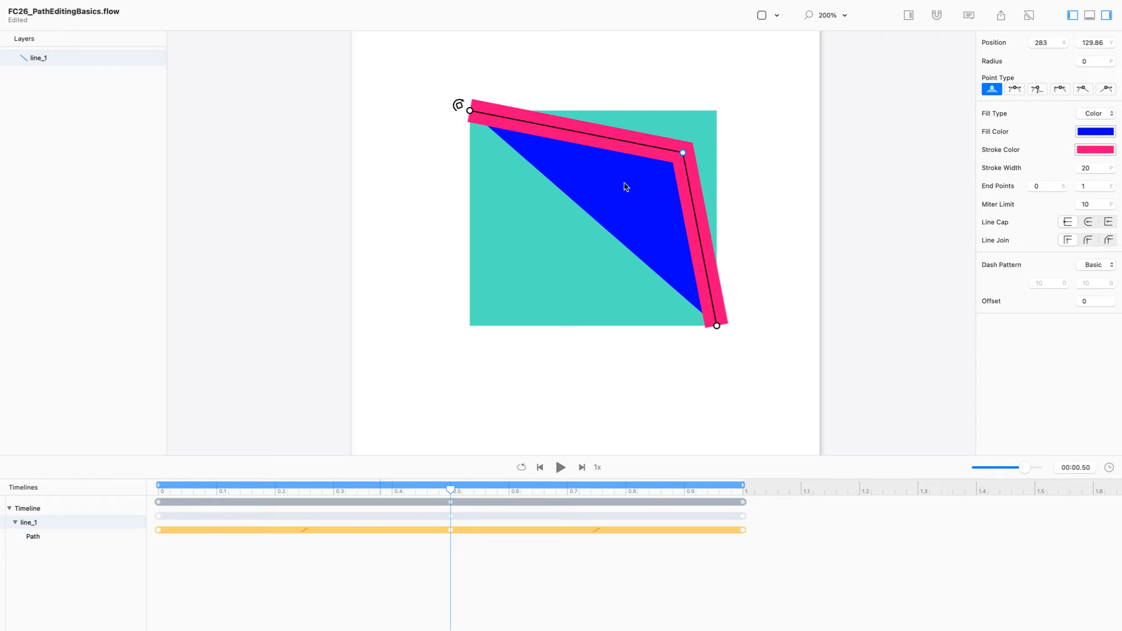
In relative mode, set the line's fill color opacity to 0%, turn relative mode off again and close the color picker
{"action": "key", "text": "r"}
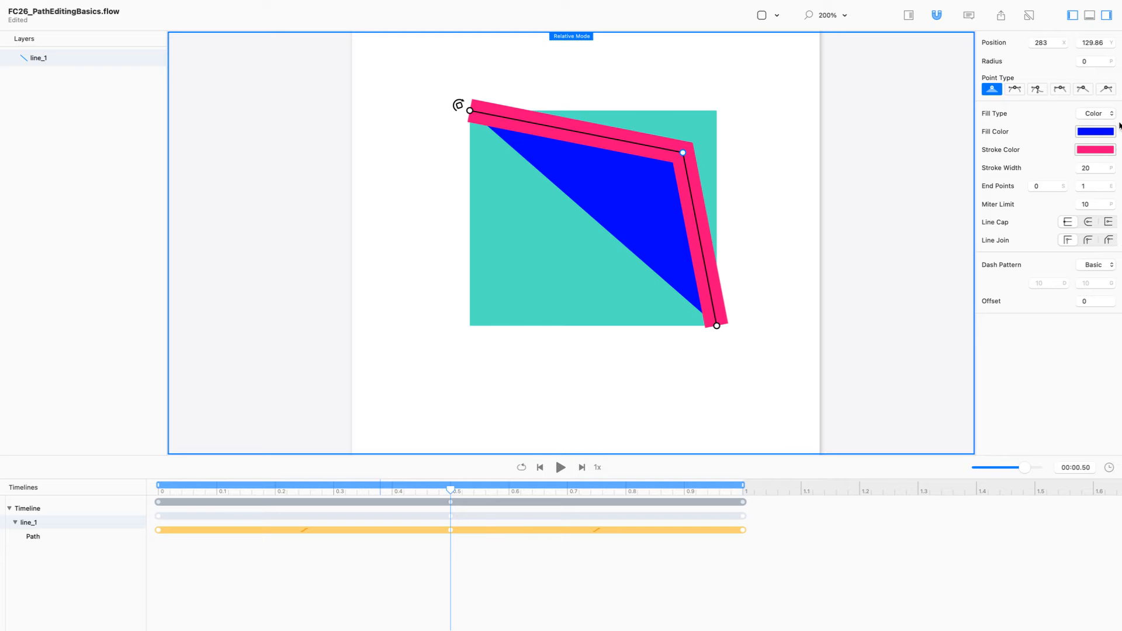
{"action": "left_click", "coordinate": [1105, 132]}
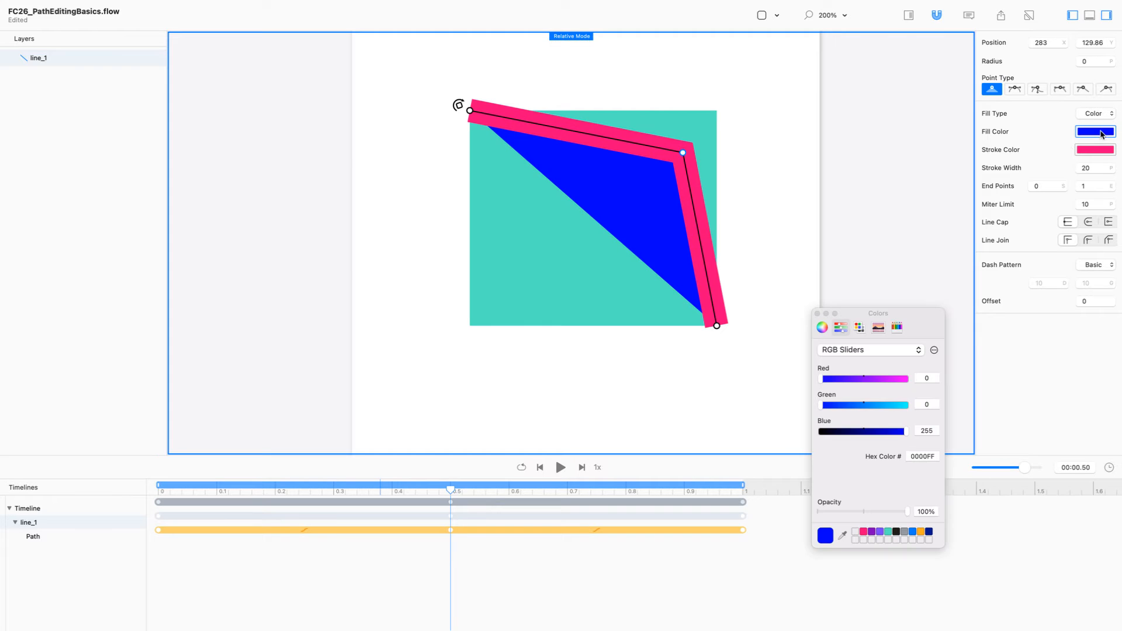
{"action": "left_click", "coordinate": [925, 511]}
{"action": "type", "text": "0"}
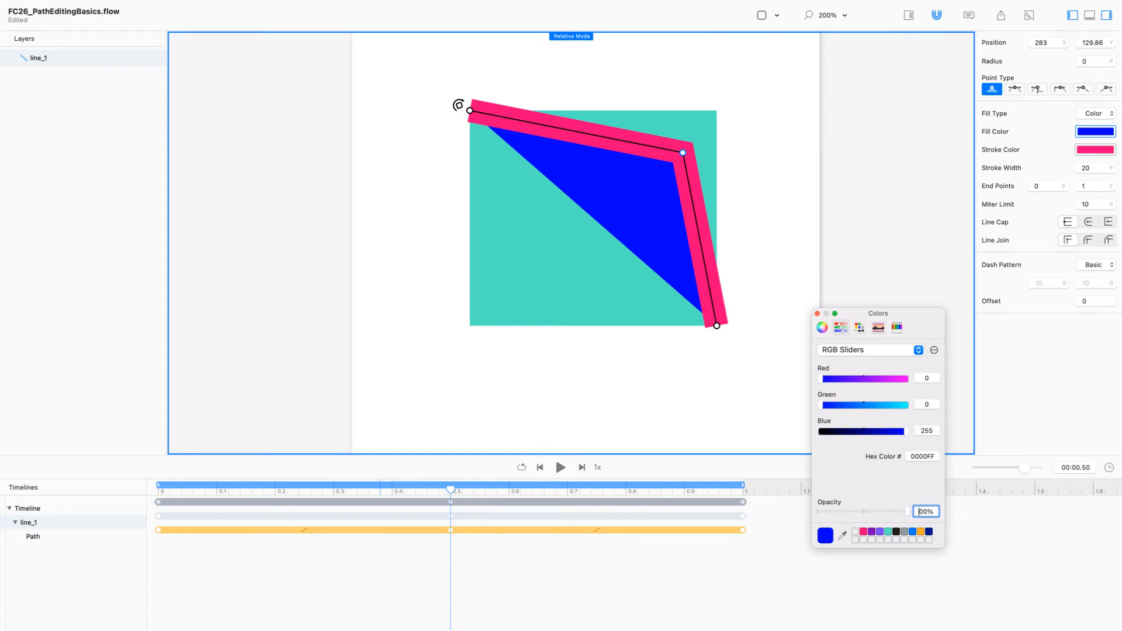
{"action": "key", "text": "Return"}
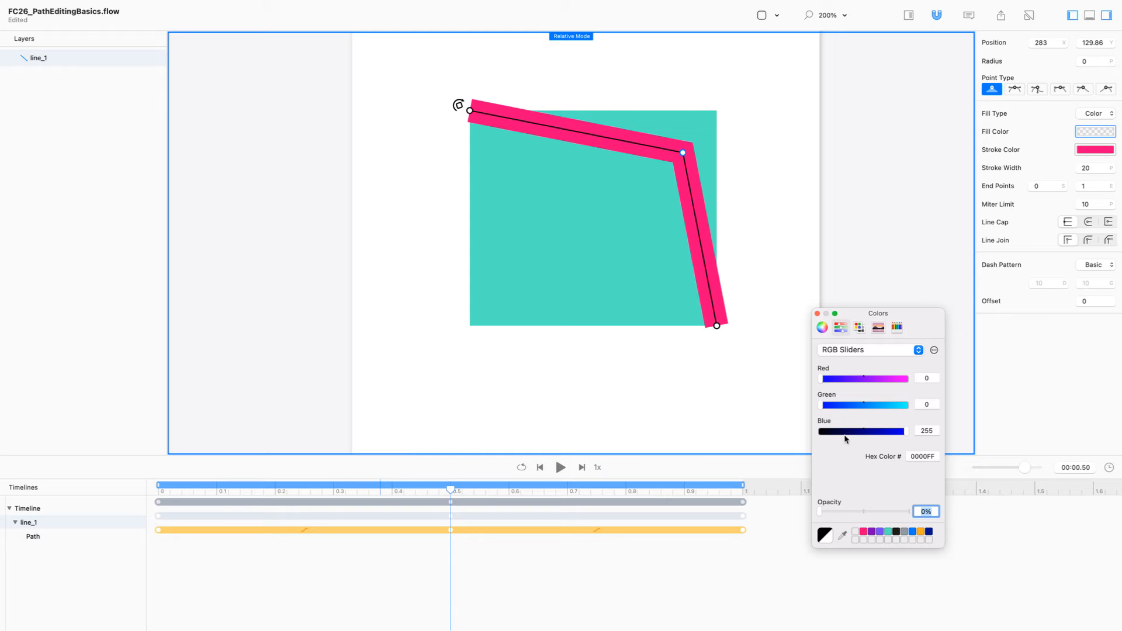
{"action": "key", "text": "super+r"}
{"action": "left_click", "coordinate": [816, 315]}
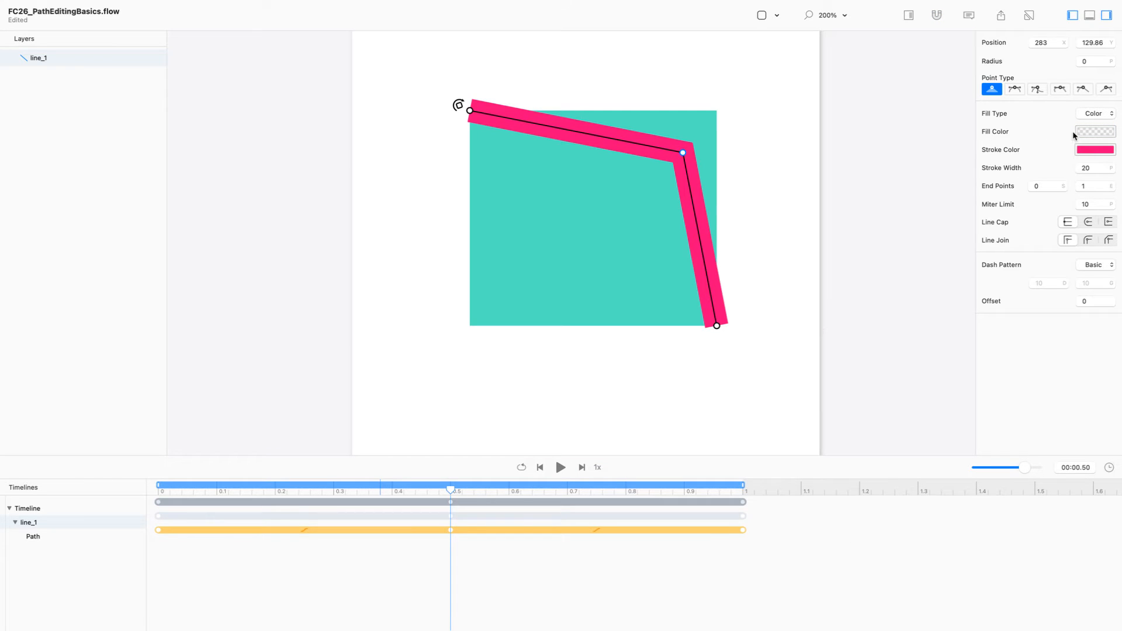
Play the line's animation through to the end of the timeline
{"action": "left_click", "coordinate": [560, 467]}
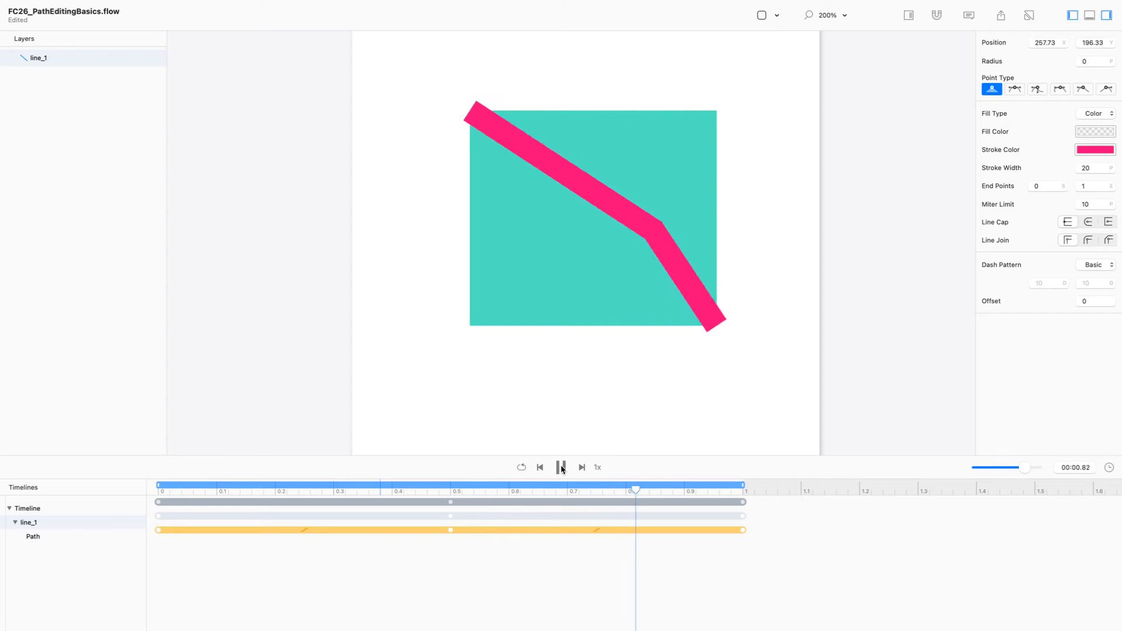
{"action": "left_click", "coordinate": [561, 468]}
{"action": "left_click", "coordinate": [562, 467]}
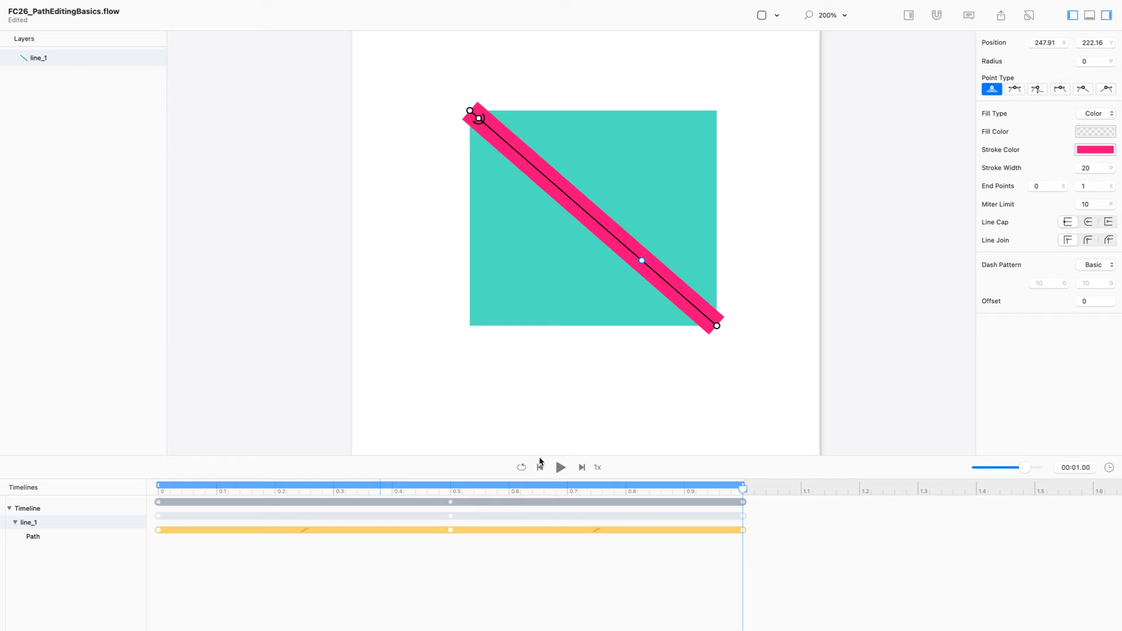
Back at 0.5 s, move the line's middle point beyond different sides of its bounds, finishing at about 367, 185
{"action": "left_click_drag", "start_coordinate": [466, 494], "coordinate": [451, 491]}
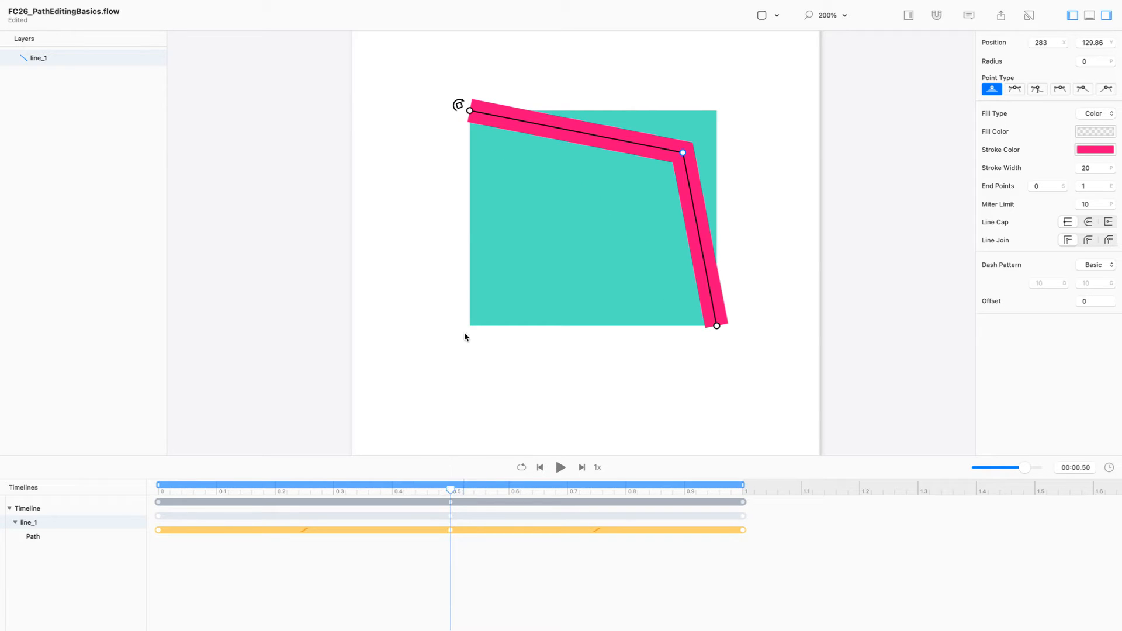
{"action": "mouse_move", "coordinate": [683, 153]}
{"action": "left_mouse_down"}
{"action": "mouse_move", "coordinate": [609, 303]}
{"action": "mouse_move", "coordinate": [587, 388]}
{"action": "mouse_move", "coordinate": [566, 404]}
{"action": "left_mouse_up"}
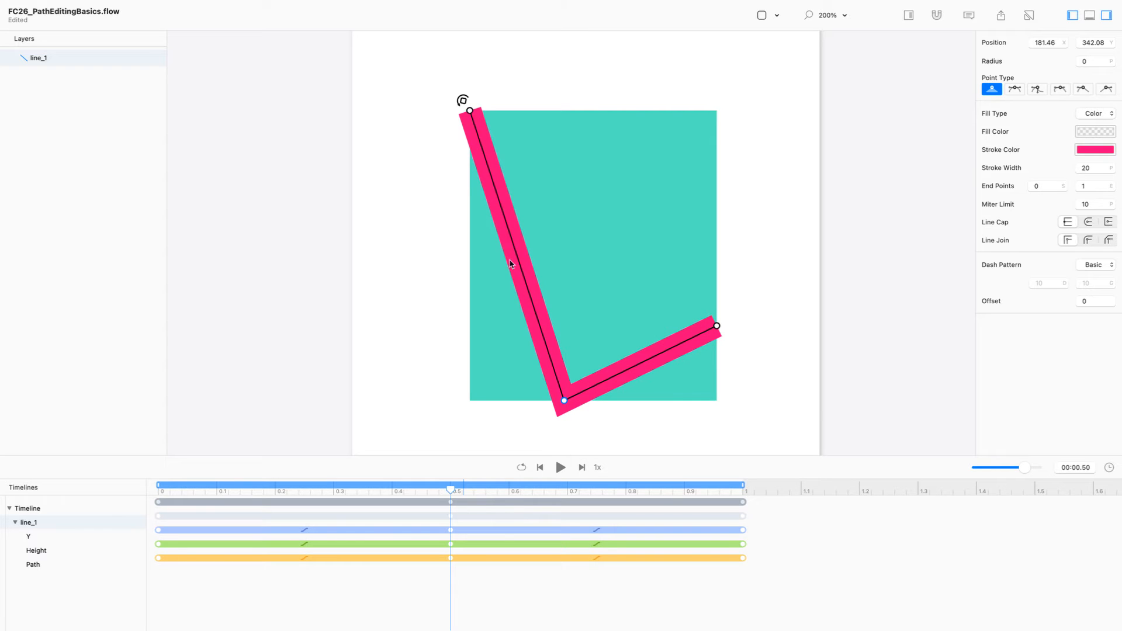
{"action": "mouse_move", "coordinate": [563, 401]}
{"action": "left_mouse_down"}
{"action": "mouse_move", "coordinate": [493, 383]}
{"action": "mouse_move", "coordinate": [414, 383]}
{"action": "left_mouse_up"}
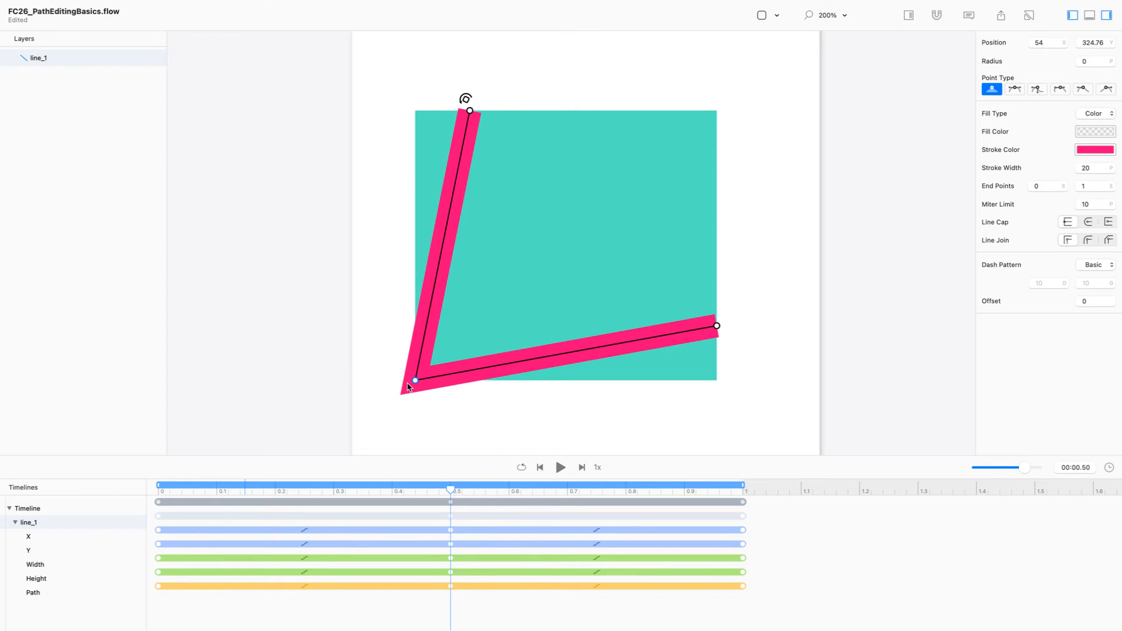
{"action": "left_click_drag", "start_coordinate": [415, 381], "coordinate": [389, 176]}
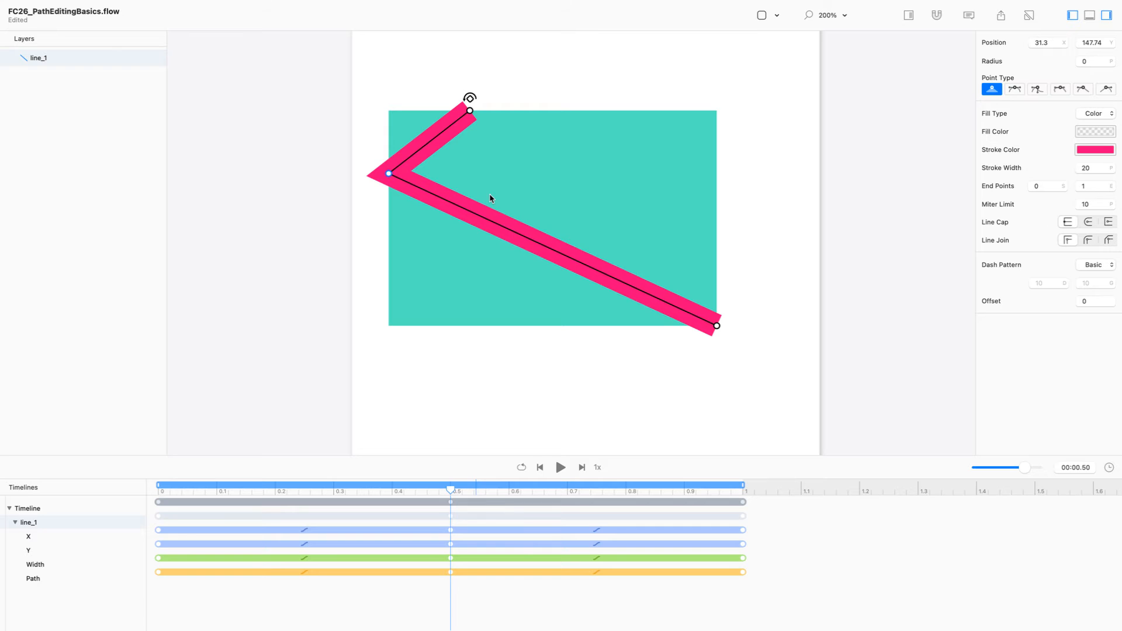
{"action": "mouse_move", "coordinate": [389, 173]}
{"action": "left_mouse_down"}
{"action": "mouse_move", "coordinate": [668, 183]}
{"action": "mouse_move", "coordinate": [596, 262]}
{"action": "mouse_move", "coordinate": [616, 165]}
{"action": "mouse_move", "coordinate": [602, 74]}
{"action": "mouse_move", "coordinate": [413, 224]}
{"action": "mouse_move", "coordinate": [781, 221]}
{"action": "left_mouse_up"}
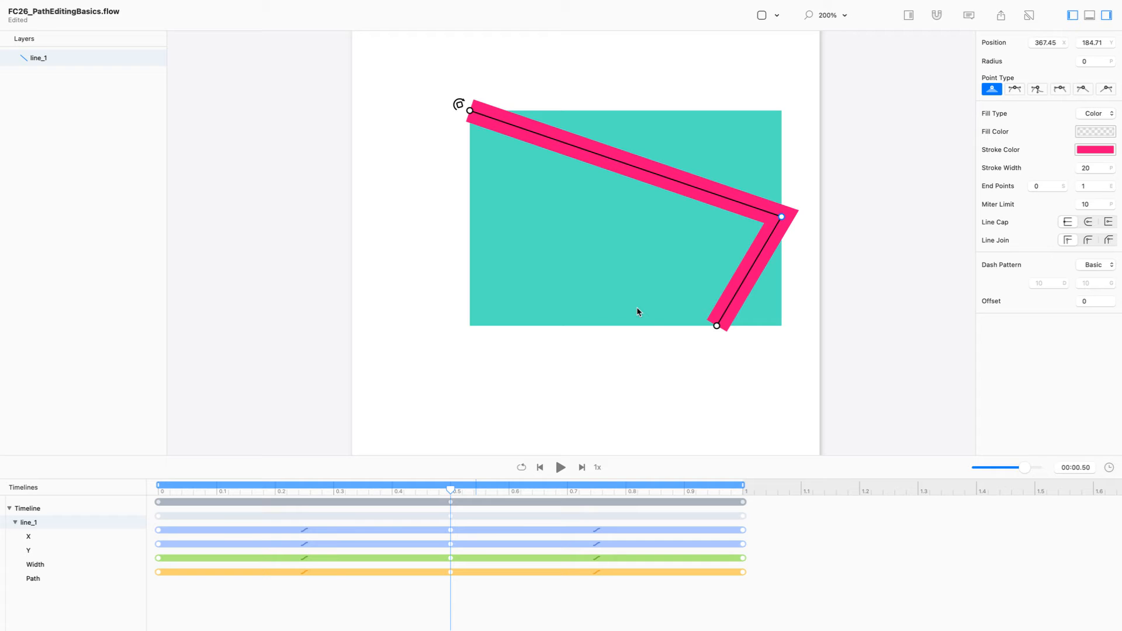
Reshape the line at 0.5 s, placing its end point at about 298, 218 and its middle point at about 183, 187
{"action": "left_click_drag", "start_coordinate": [716, 326], "coordinate": [482, 174]}
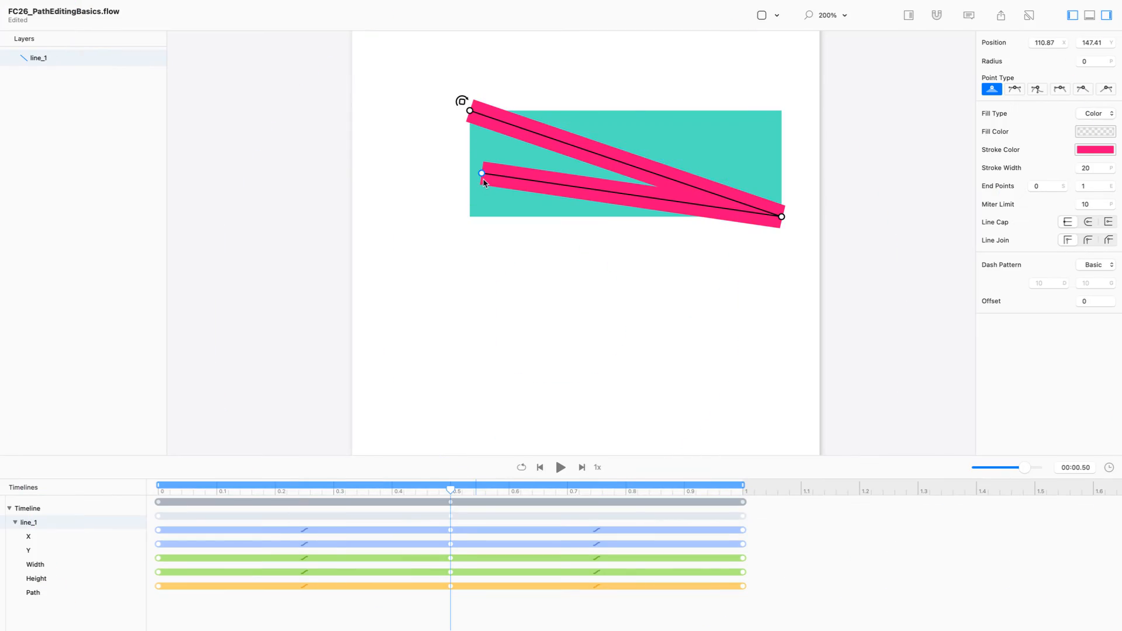
{"action": "left_click_drag", "start_coordinate": [484, 183], "coordinate": [627, 207]}
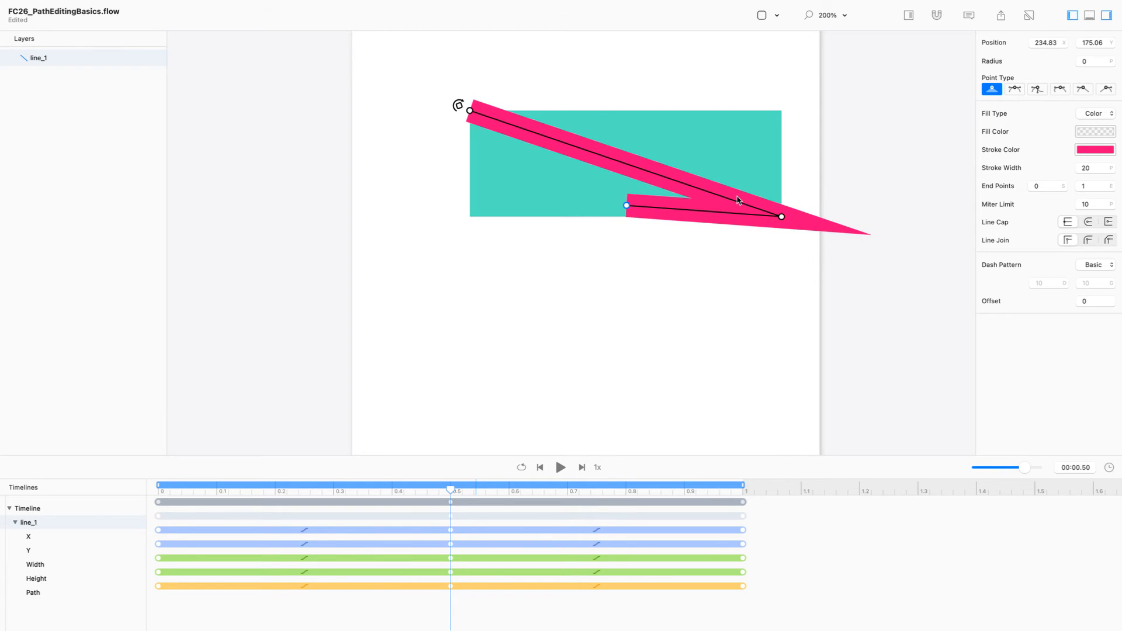
{"action": "mouse_move", "coordinate": [782, 217]}
{"action": "left_mouse_down"}
{"action": "mouse_move", "coordinate": [605, 177]}
{"action": "mouse_move", "coordinate": [535, 185]}
{"action": "left_mouse_up"}
{"action": "left_click_drag", "start_coordinate": [627, 206], "coordinate": [701, 255]}
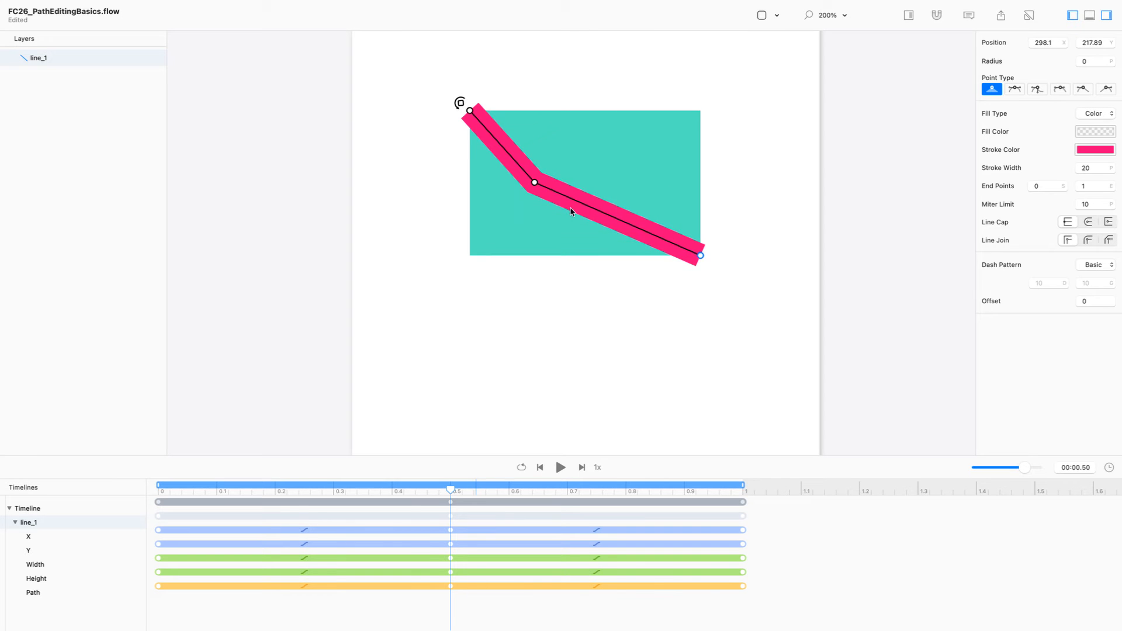
{"action": "left_click_drag", "start_coordinate": [536, 185], "coordinate": [566, 220]}
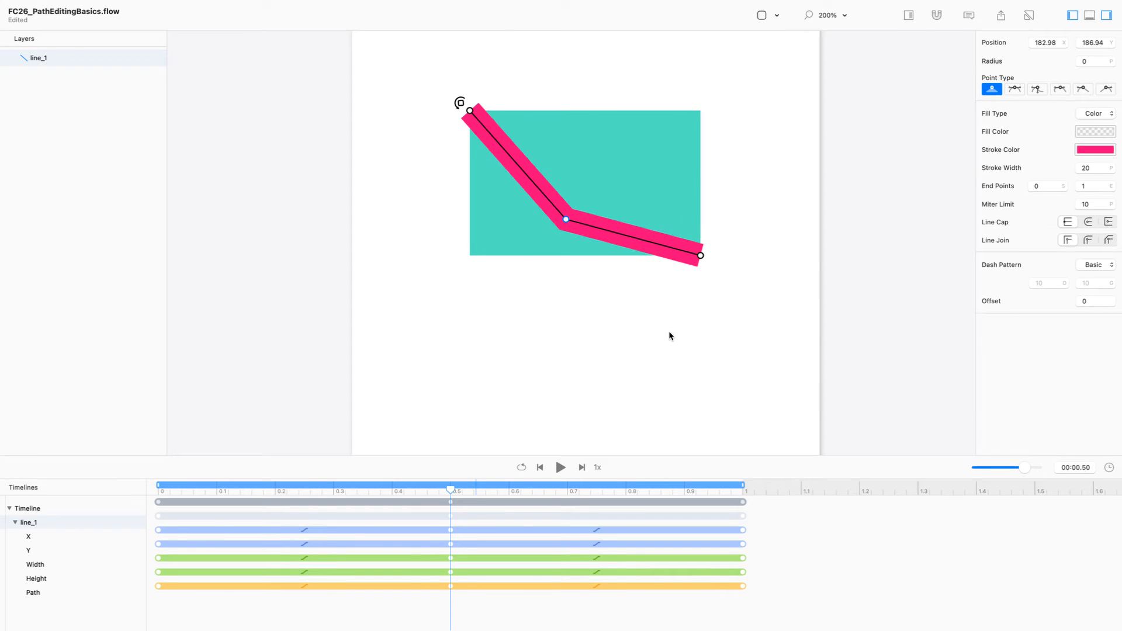
Shift the line's middle and end points together about 50 px to the right and leave path editing
{"action": "key", "text": "Escape"}
{"action": "double_click", "coordinate": [661, 246]}
{"action": "left_click_drag", "start_coordinate": [743, 214], "coordinate": [624, 219]}
{"action": "left_click", "coordinate": [559, 295]}
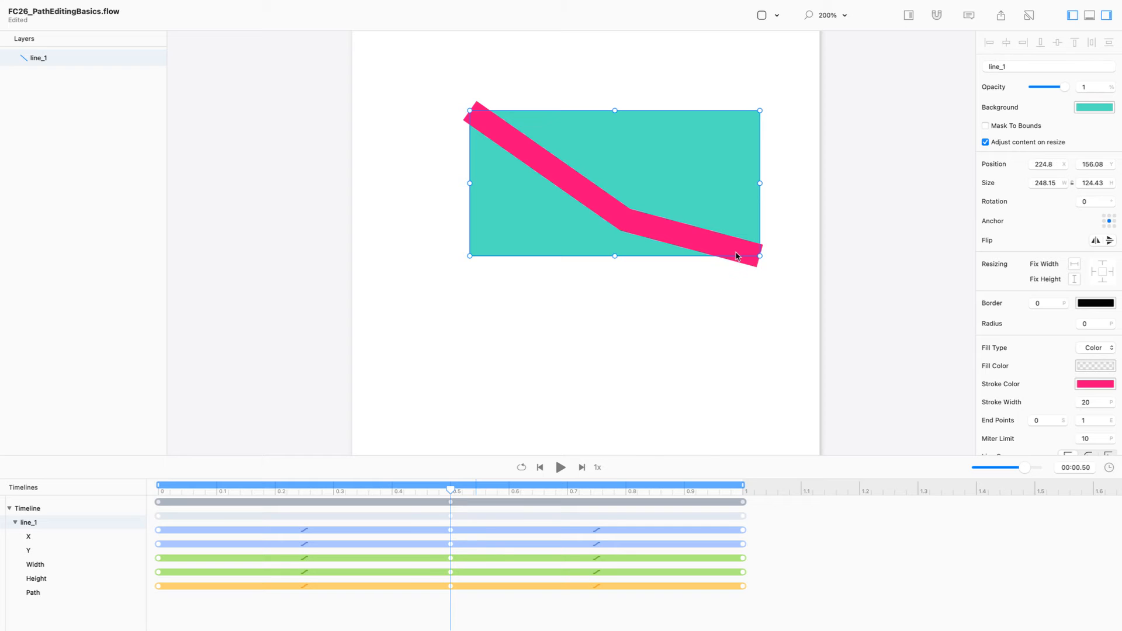
Move the line's start and end points together around its middle point, and place the start point alone at about 143, 126
{"action": "double_click", "coordinate": [735, 251]}
{"action": "left_click", "coordinate": [471, 111]}
{"action": "left_click", "coordinate": [471, 111], "text": "shift"}
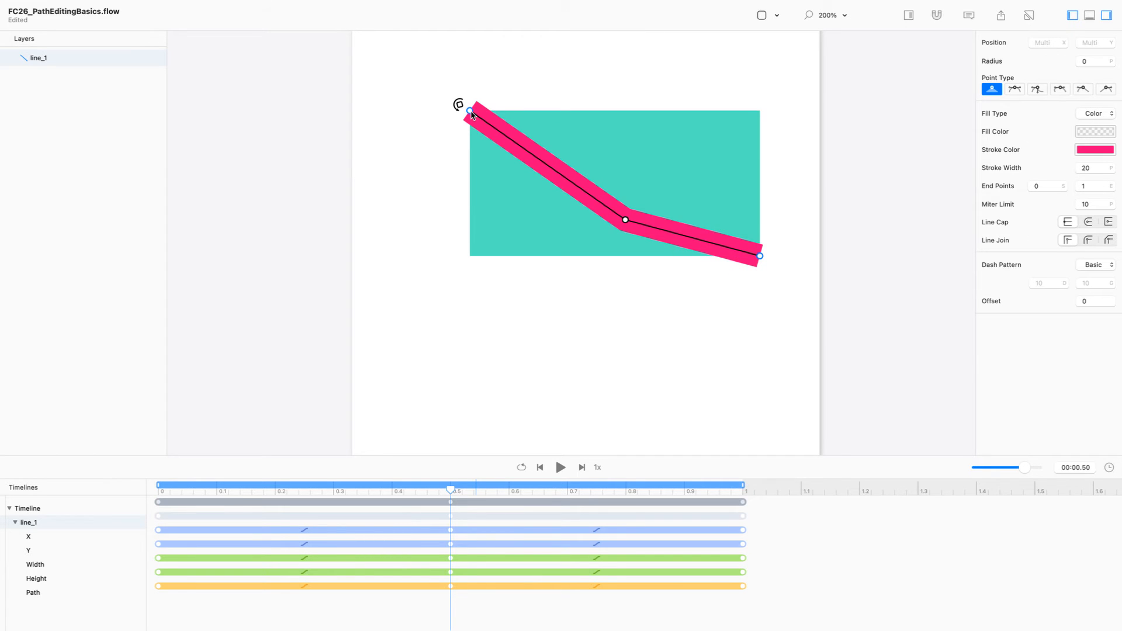
{"action": "left_click_drag", "start_coordinate": [471, 111], "coordinate": [349, 151]}
{"action": "left_click_drag", "start_coordinate": [330, 209], "coordinate": [646, 97]}
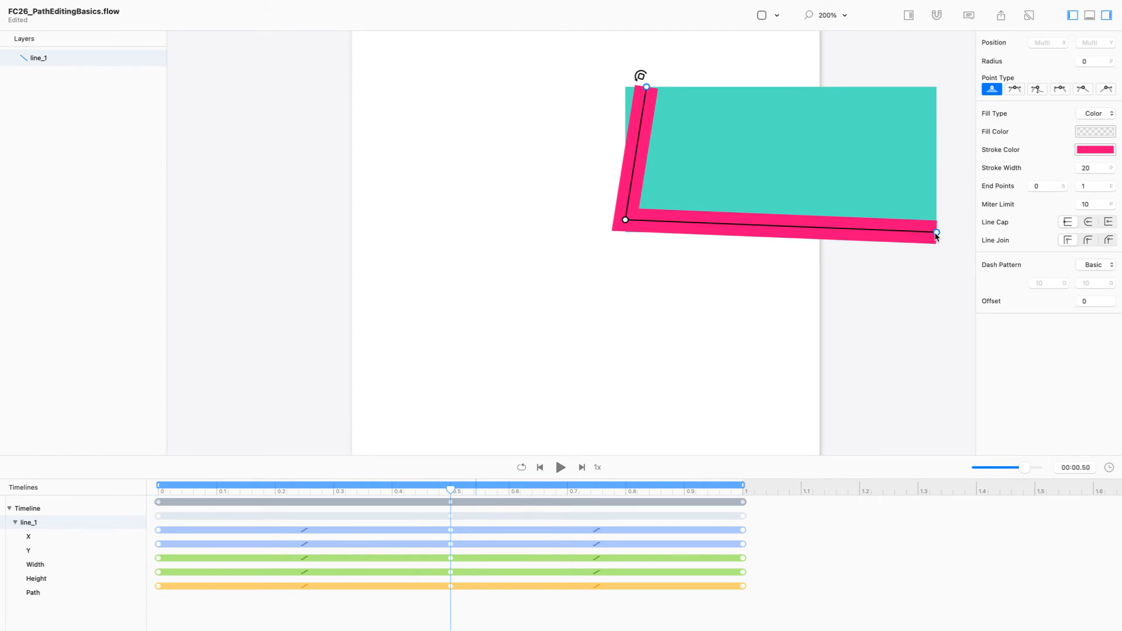
{"action": "left_click_drag", "start_coordinate": [937, 232], "coordinate": [567, 168]}
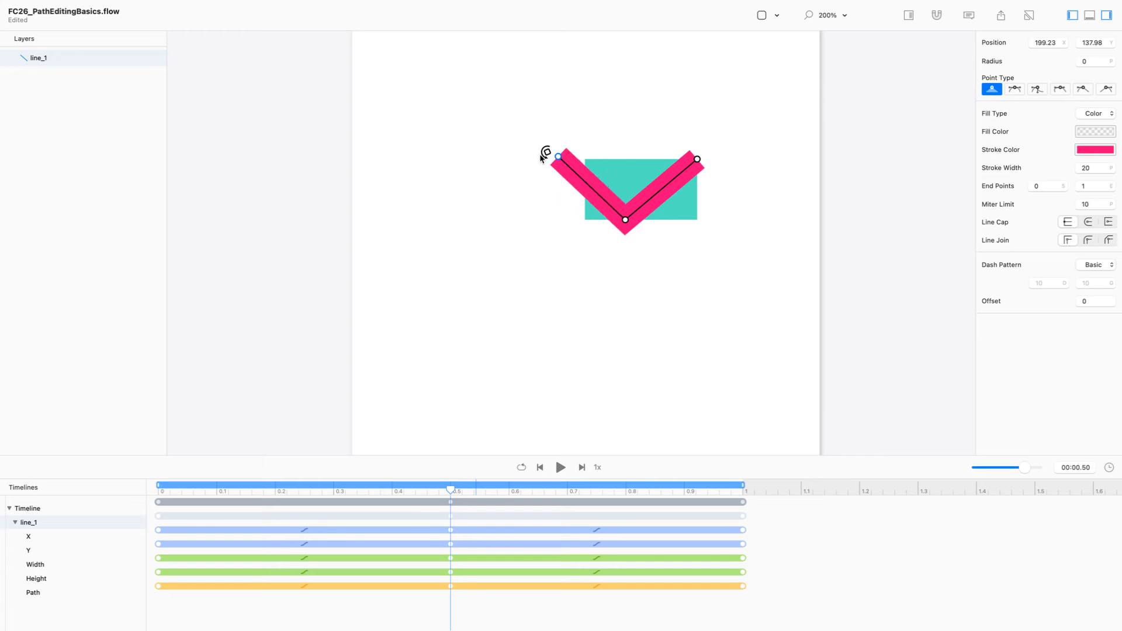
{"action": "left_click_drag", "start_coordinate": [541, 156], "coordinate": [510, 157]}
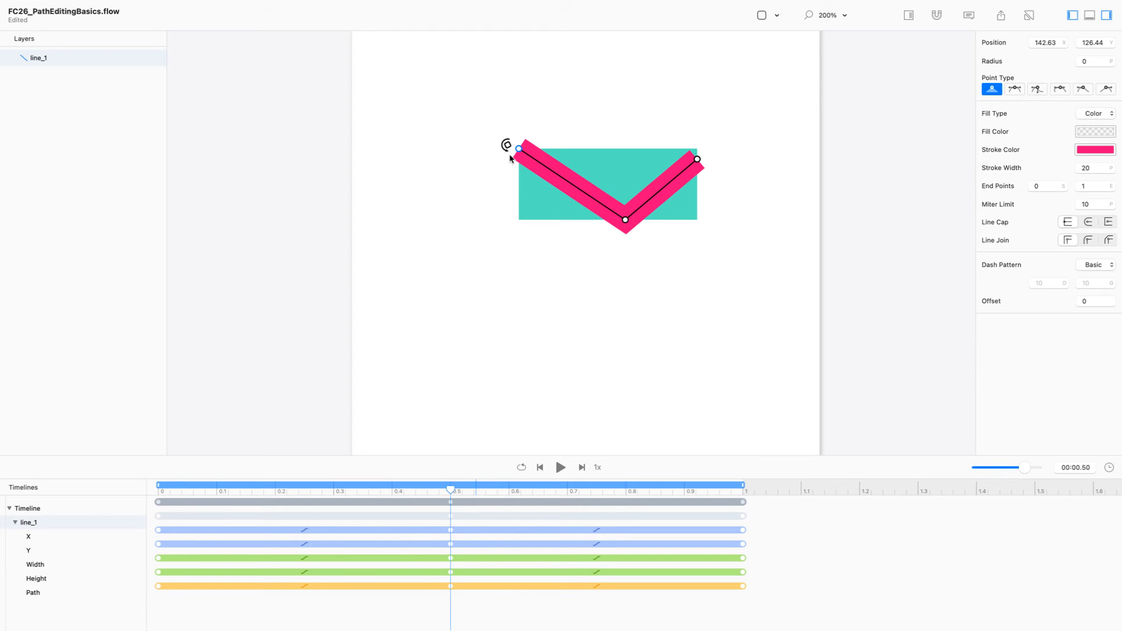
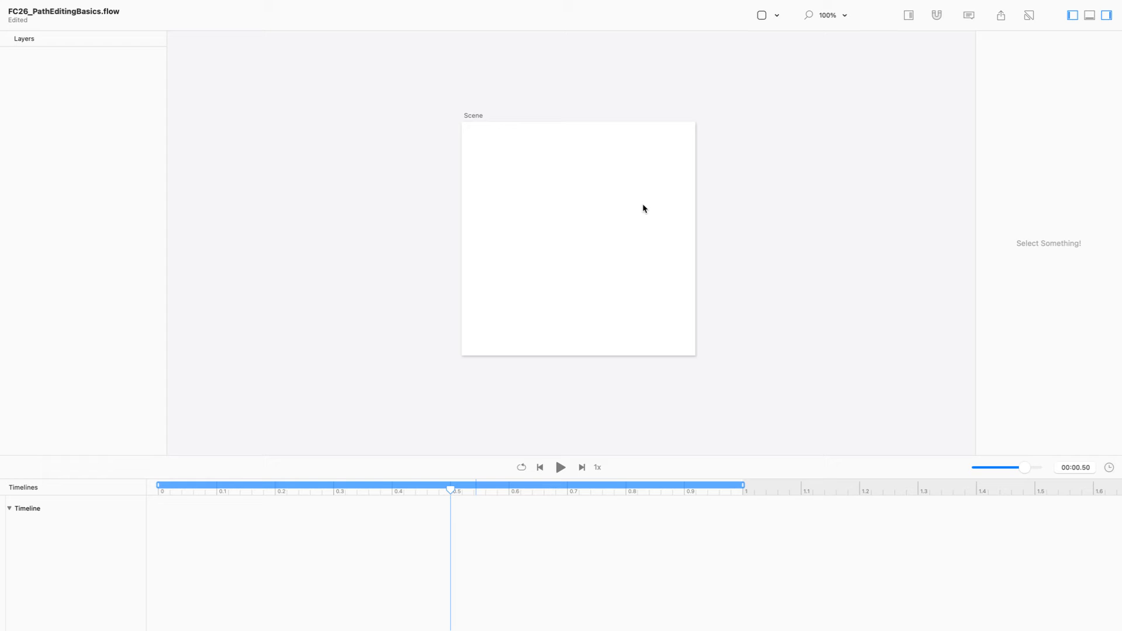
Add a new line shape to the empty scene and, in relative mode, set its stroke width to 40
{"action": "left_click", "coordinate": [477, 115]}
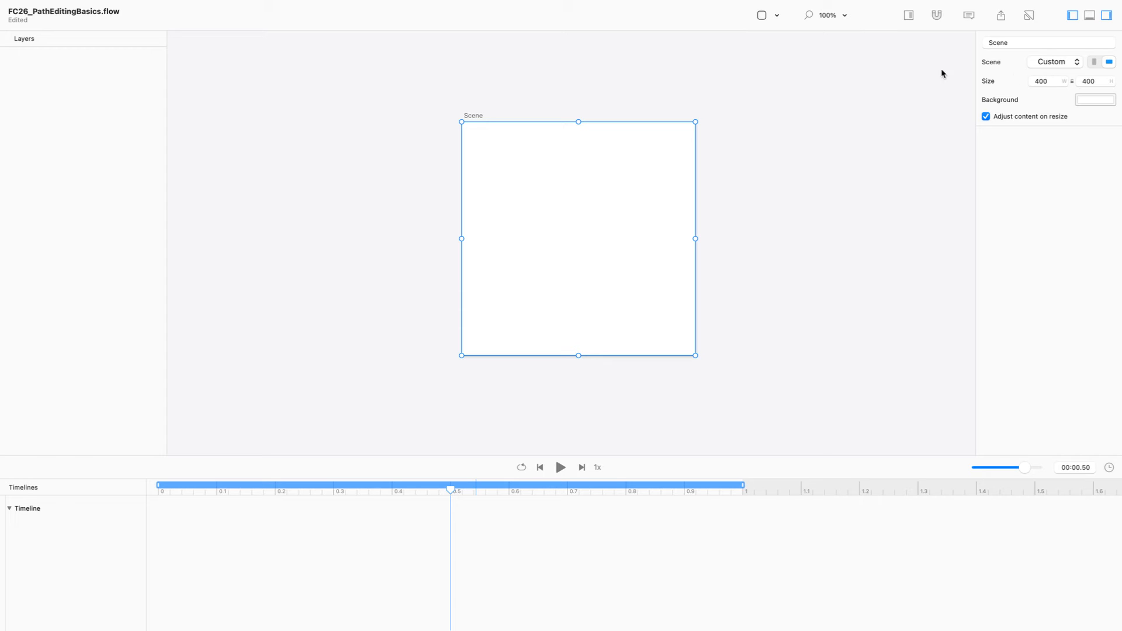
{"action": "left_click", "coordinate": [761, 17]}
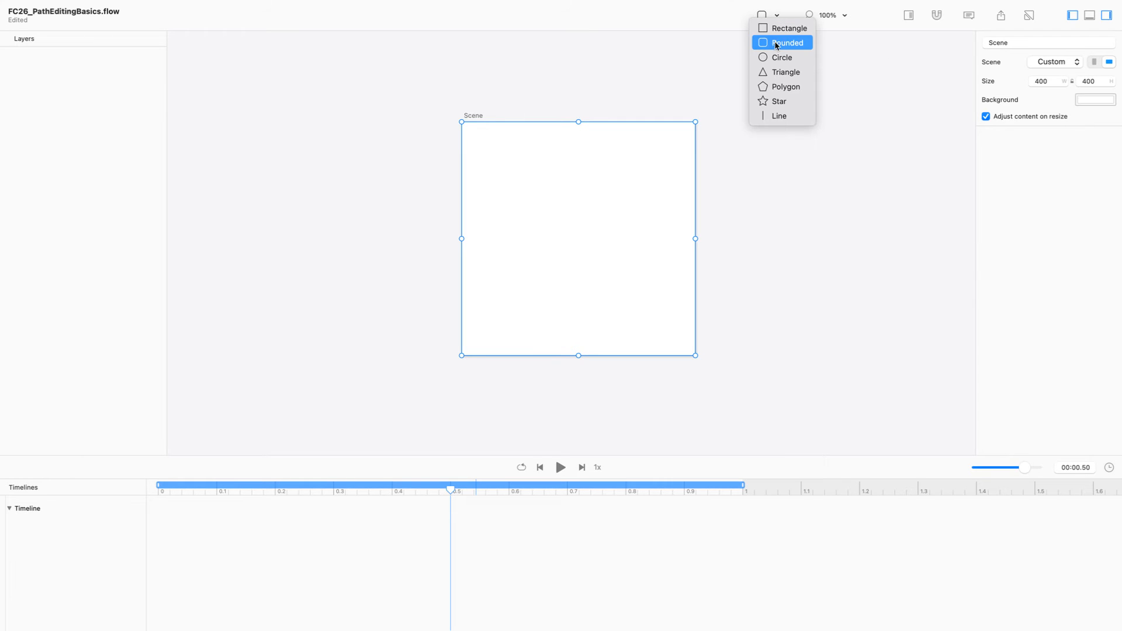
{"action": "left_click", "coordinate": [777, 119]}
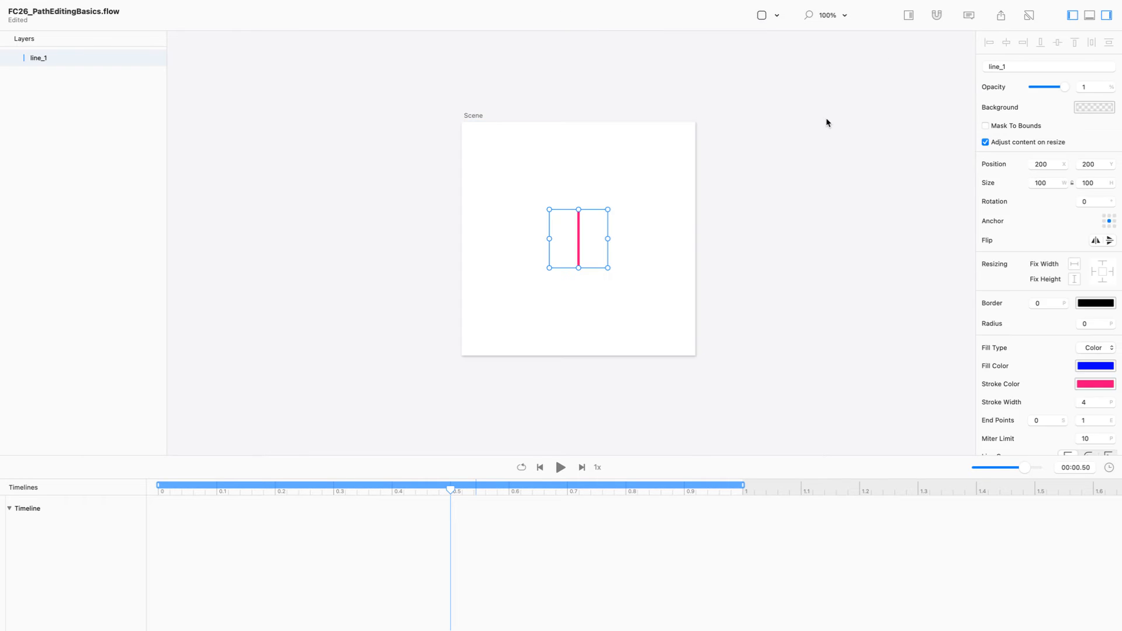
{"action": "key", "text": "r"}
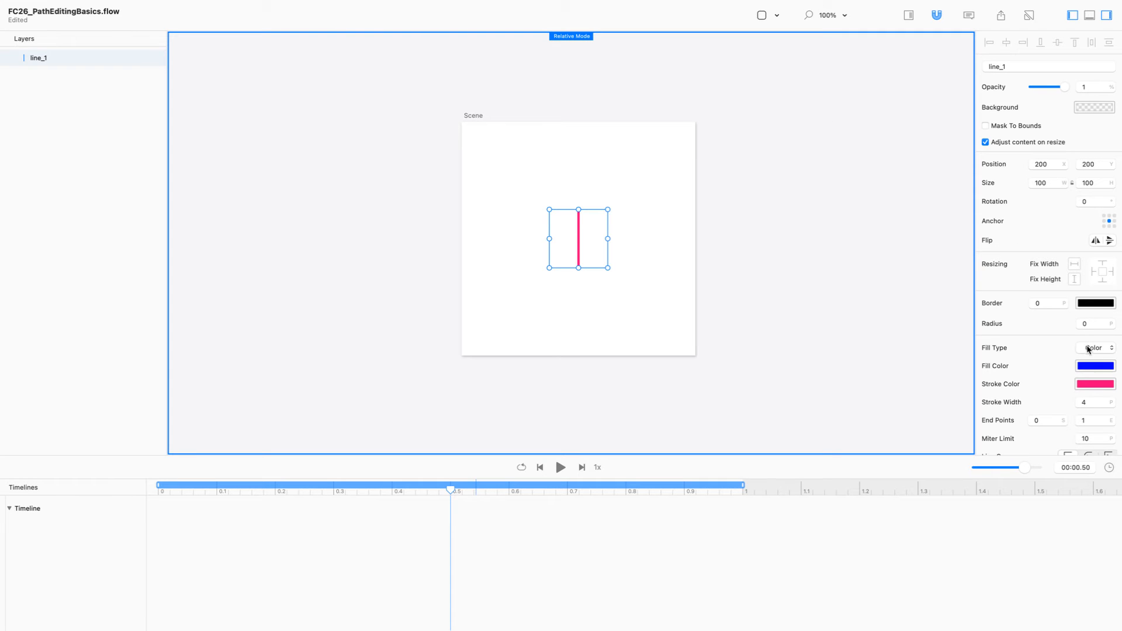
{"action": "left_click", "coordinate": [1091, 402]}
{"action": "key", "text": "Return"}
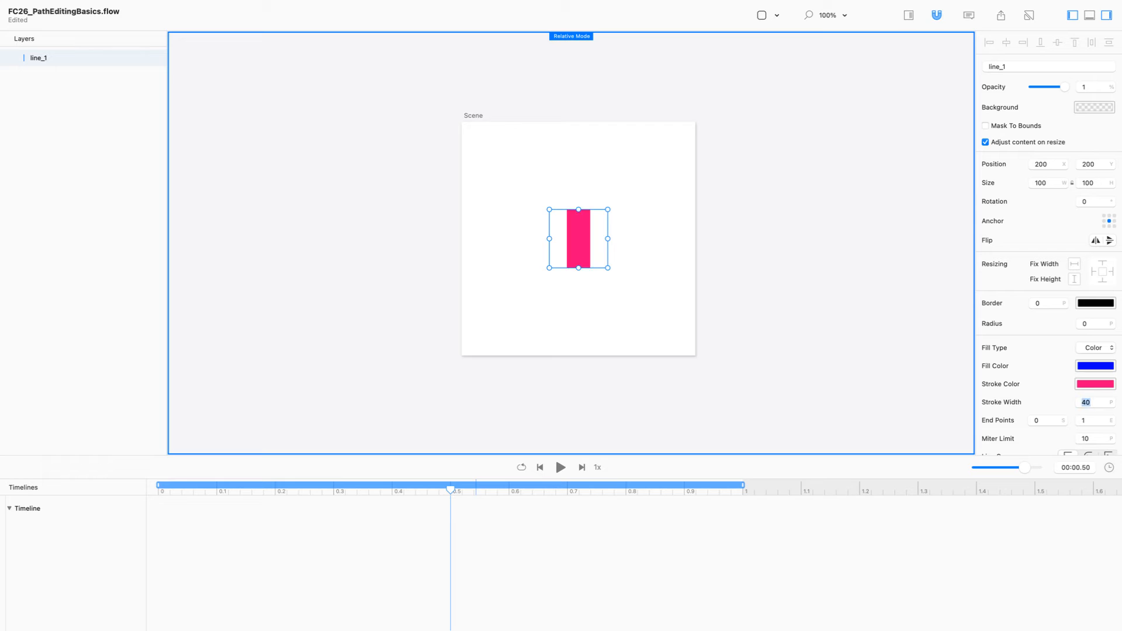
Make the new line horizontal by moving its points to about 319, 200 and 76, 200, and leave path editing
{"action": "double_click", "coordinate": [581, 236]}
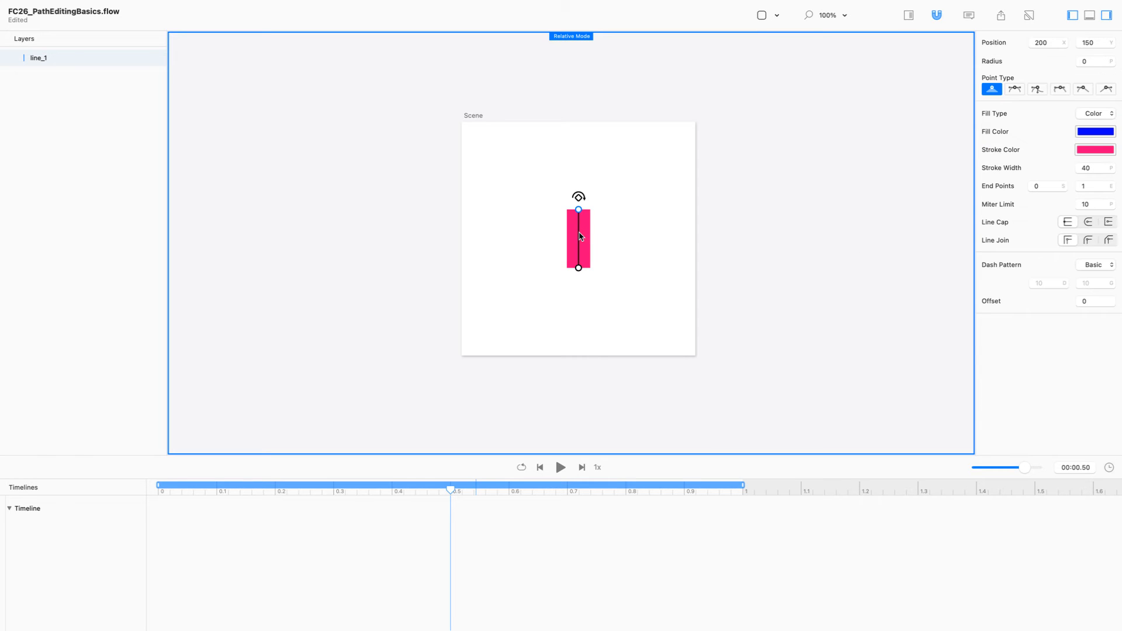
{"action": "left_click_drag", "start_coordinate": [579, 211], "coordinate": [650, 247]}
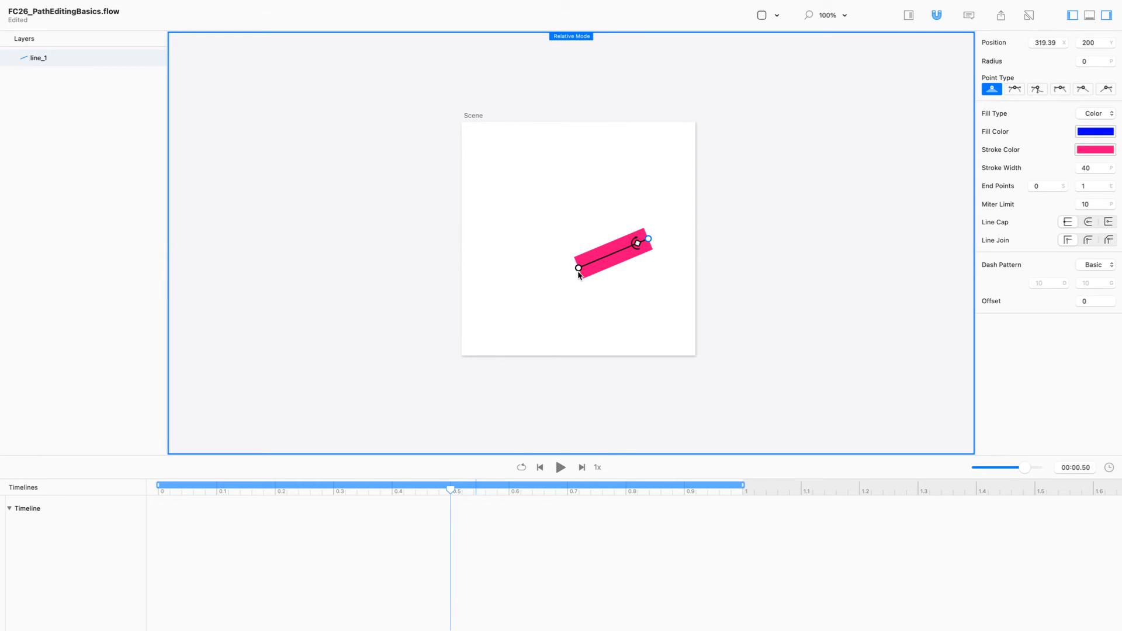
{"action": "left_click_drag", "start_coordinate": [578, 269], "coordinate": [506, 239]}
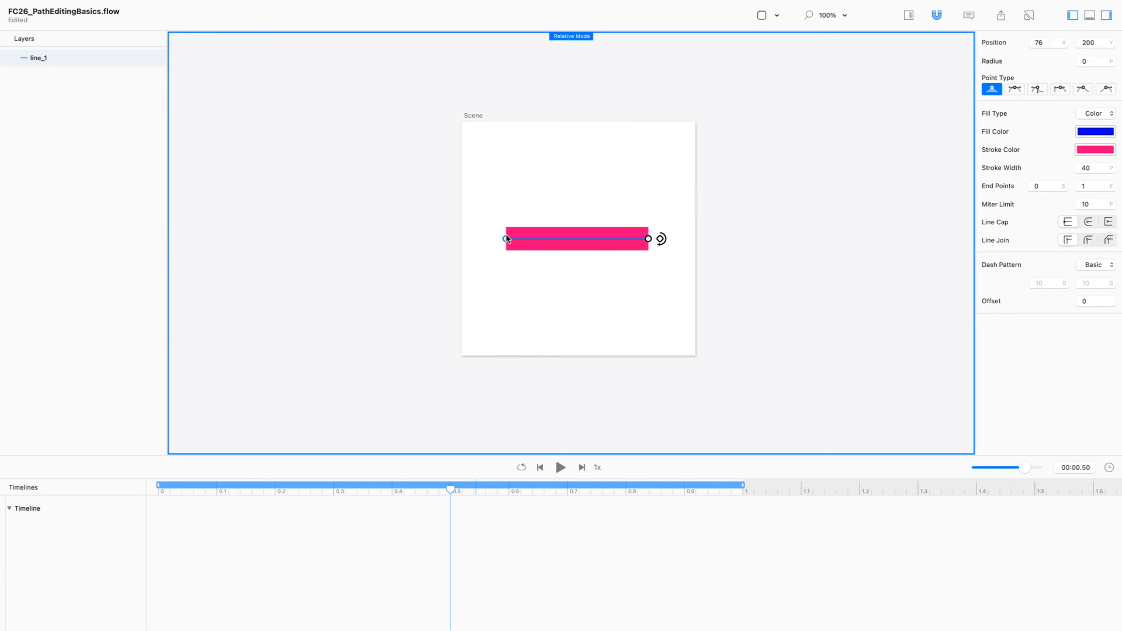
{"action": "key", "text": "Escape"}
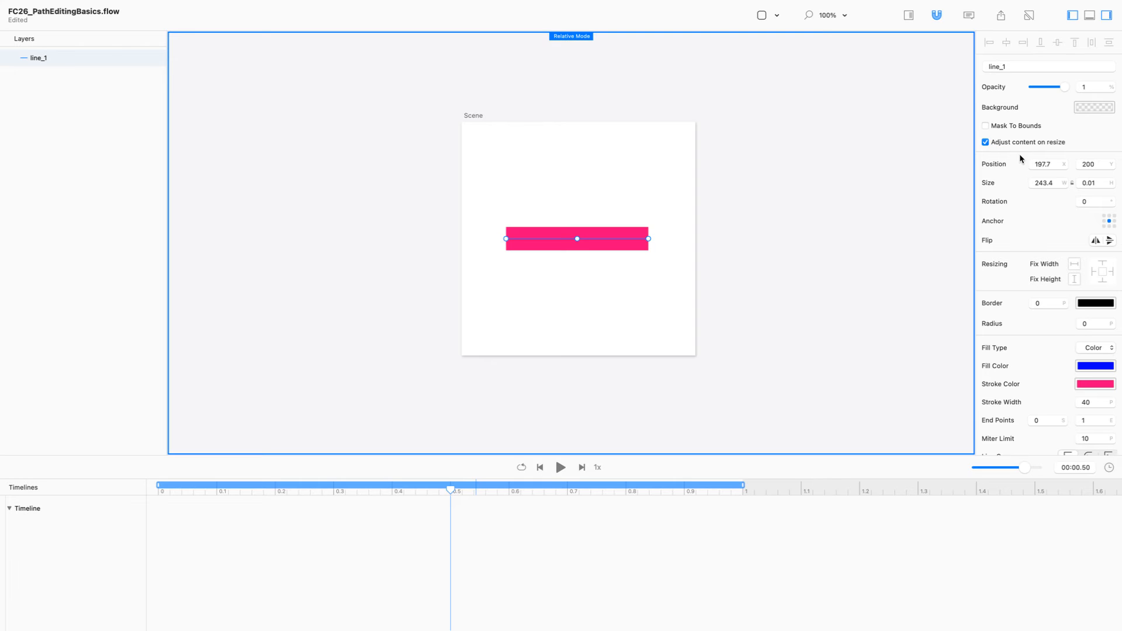
Set the line's width to 320 and its X position to 200
{"action": "left_click", "coordinate": [1056, 182]}
{"action": "type", "text": "320"}
{"action": "key", "text": "Return"}
{"action": "key", "text": "shift+Tab"}
{"action": "key", "text": "shift+Tab"}
{"action": "key", "text": "shift+Tab"}
{"action": "type", "text": "200"}
{"action": "key", "text": "Return"}
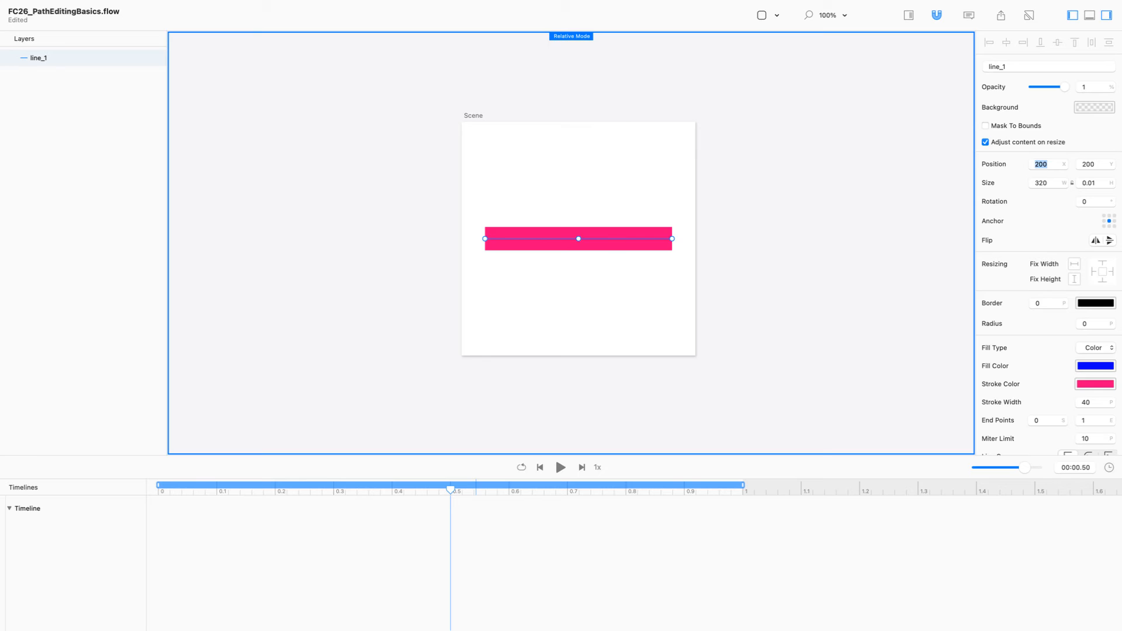
{"action": "key", "text": "super+plus"}
{"action": "key", "text": "super+plus"}
{"action": "key", "text": "super+minus"}
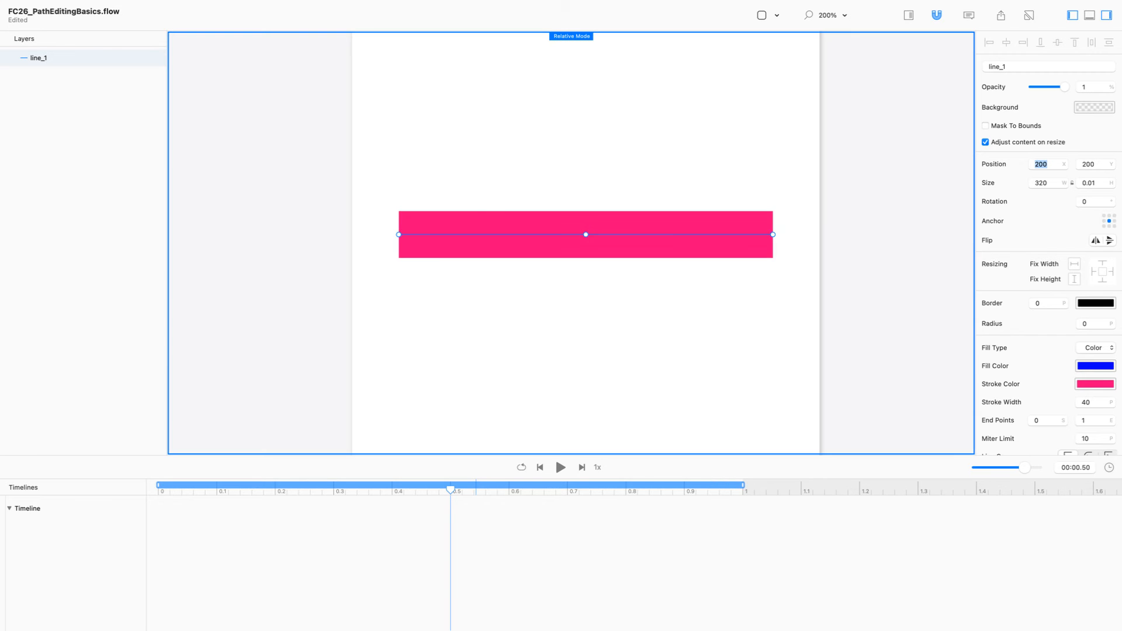
Open the line for path editing and add three points along it between its two ends
{"action": "double_click", "coordinate": [719, 239]}
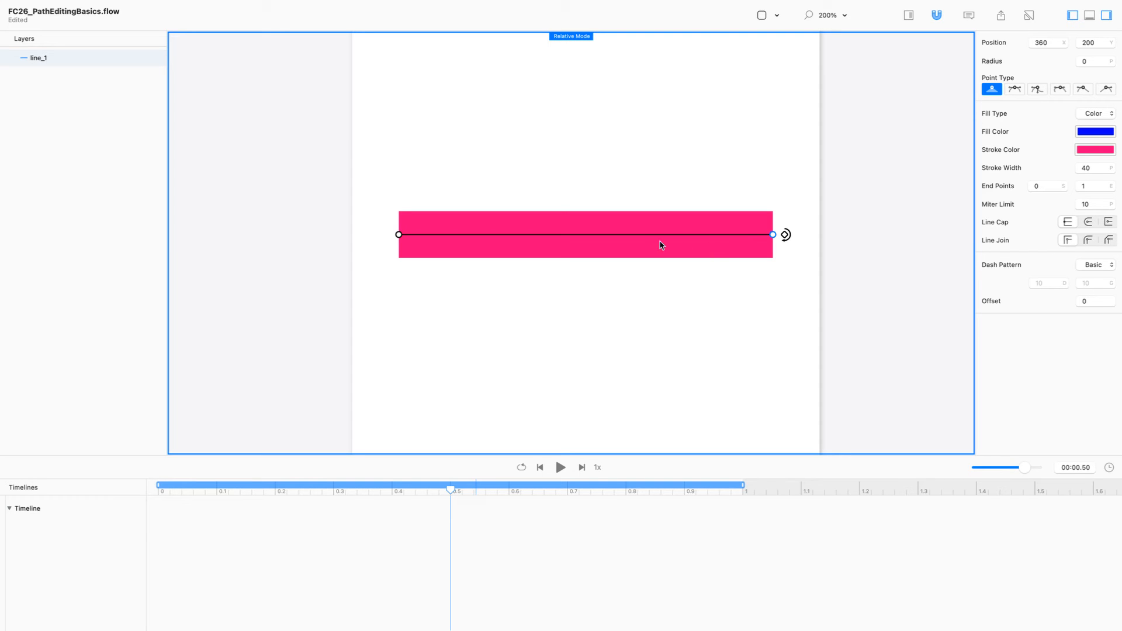
{"action": "left_click", "coordinate": [469, 234]}
{"action": "left_click", "coordinate": [573, 234]}
{"action": "left_click", "coordinate": [708, 234]}
Set the X position of the first added point to 120, and move the middle added point to the line's centre
{"action": "left_click", "coordinate": [470, 235]}
{"action": "left_click", "coordinate": [1056, 43]}
{"action": "type", "text": "120"}
{"action": "key", "text": "Return"}
{"action": "left_click", "coordinate": [574, 234]}
{"action": "left_click_drag", "start_coordinate": [575, 235], "coordinate": [585, 236]}
Set the third added point's X position to 280 and check the added points' positions
{"action": "left_click", "coordinate": [707, 235]}
{"action": "double_click", "coordinate": [1046, 42]}
{"action": "type", "text": "280"}
{"action": "key", "text": "Return"}
{"action": "left_click", "coordinate": [398, 235]}
{"action": "key", "text": "super+z"}
{"action": "left_click", "coordinate": [492, 232]}
{"action": "left_click", "coordinate": [586, 234]}
{"action": "left_click", "coordinate": [679, 234]}
Leave relative mode and raise the first added point by 100, to a Y position of 100
{"action": "left_click", "coordinate": [492, 235]}
{"action": "key", "text": "super+r"}
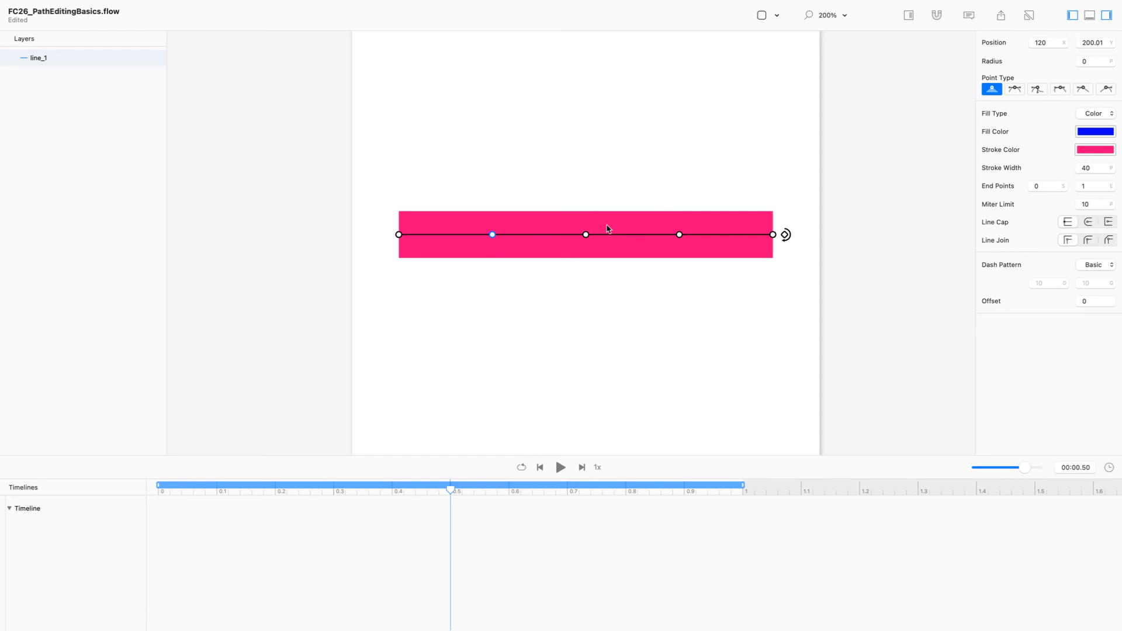
{"action": "left_click", "coordinate": [1094, 44]}
{"action": "key", "text": "Right"}
{"action": "type", "text": "- 100"}
{"action": "key", "text": "Return"}
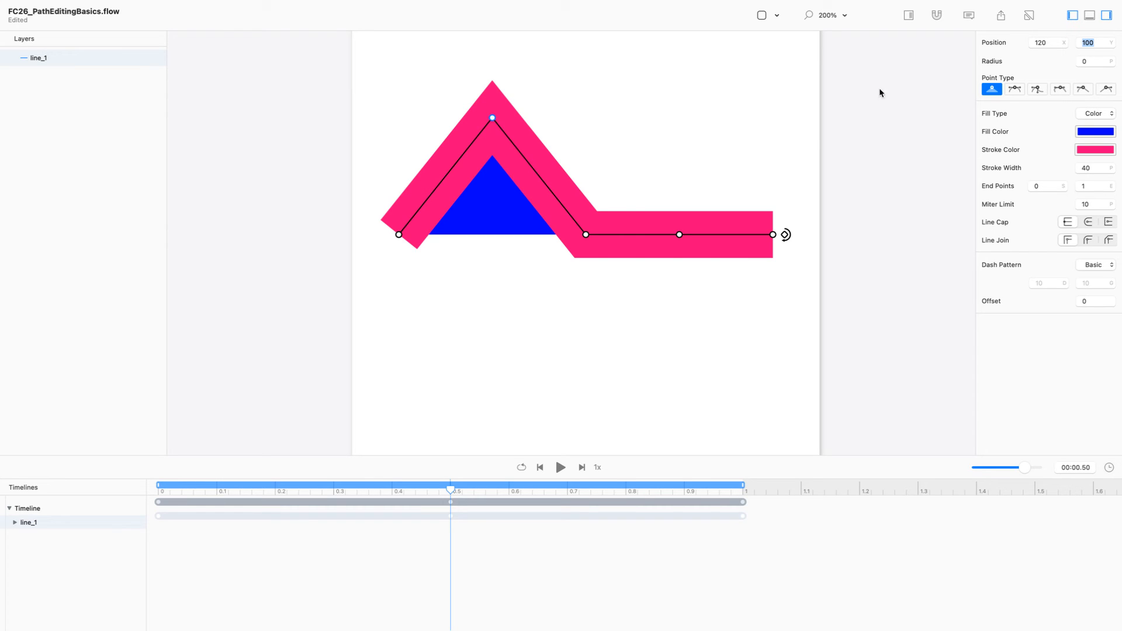
Lower the third added point by 100, to a Y position of 300
{"action": "left_click", "coordinate": [679, 235]}
{"action": "double_click", "coordinate": [1099, 42]}
{"action": "type", "text": "2"}
{"action": "type", "text": "00 + 10"}
{"action": "type", "text": "0"}
{"action": "key", "text": "Return"}
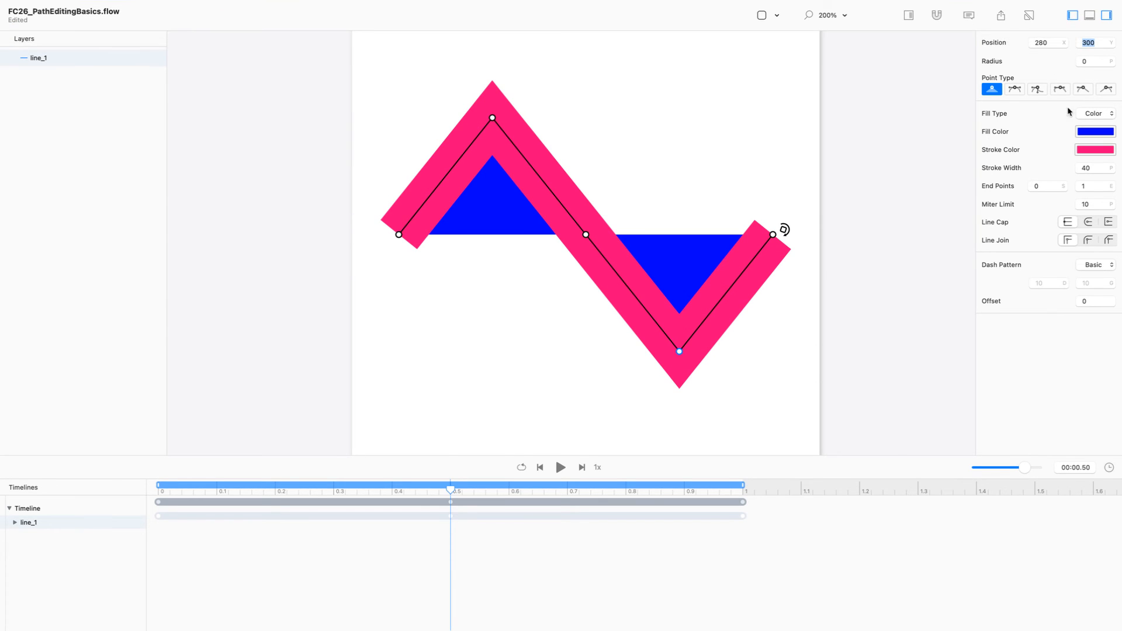
{"action": "left_click", "coordinate": [1100, 43]}
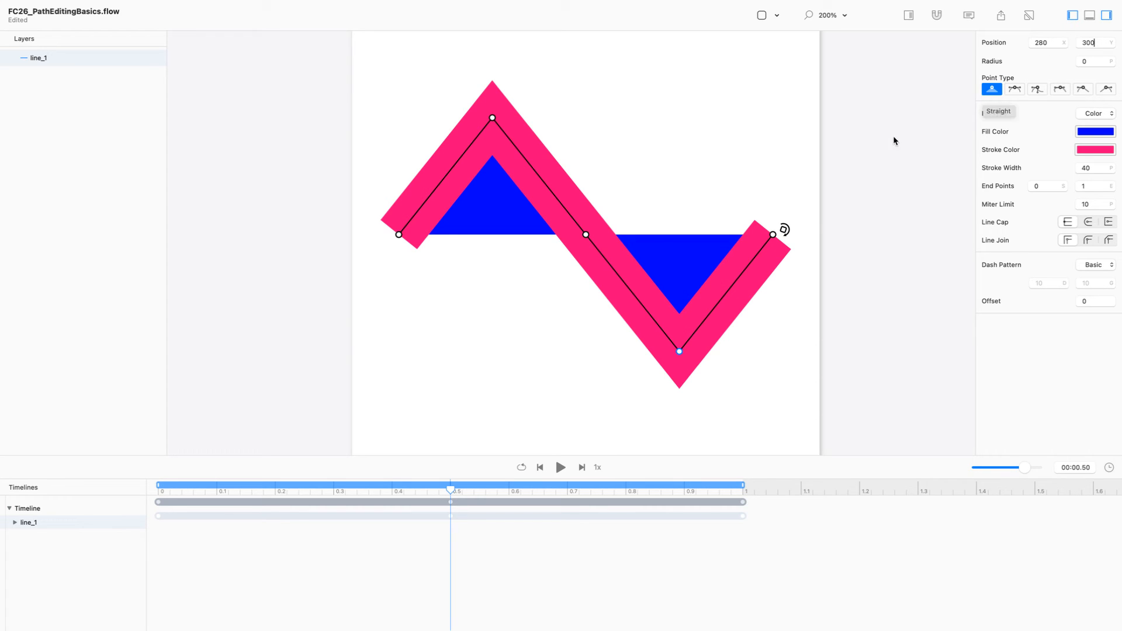
In relative mode, make the line's fill color fully transparent with 0% opacity, and switch relative mode off again
{"action": "key", "text": "super+r"}
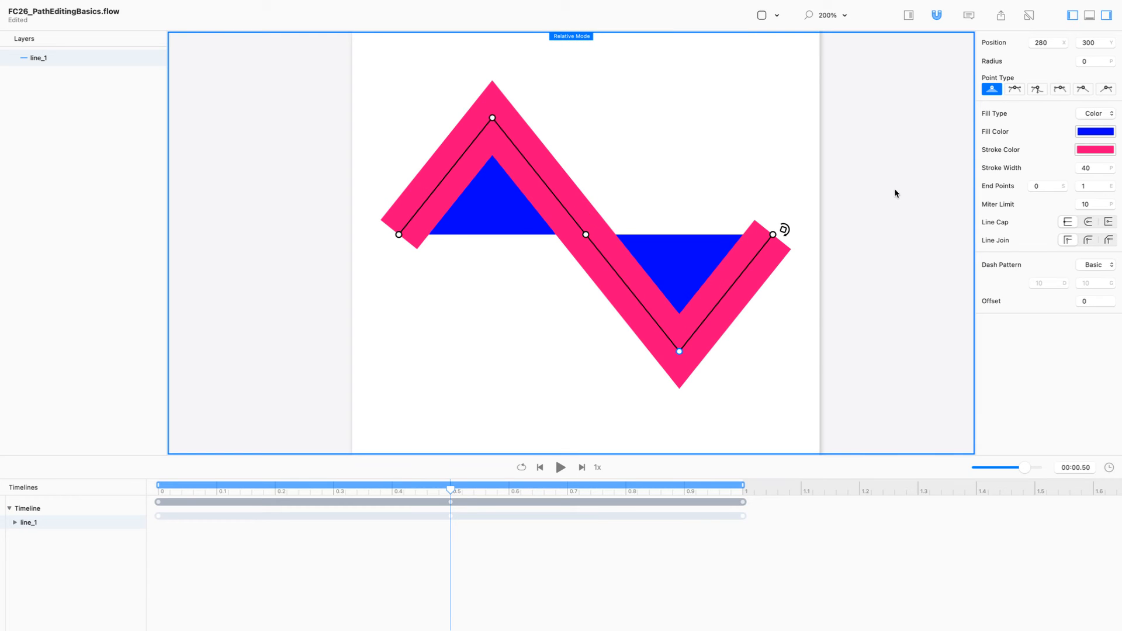
{"action": "left_click", "coordinate": [1090, 134]}
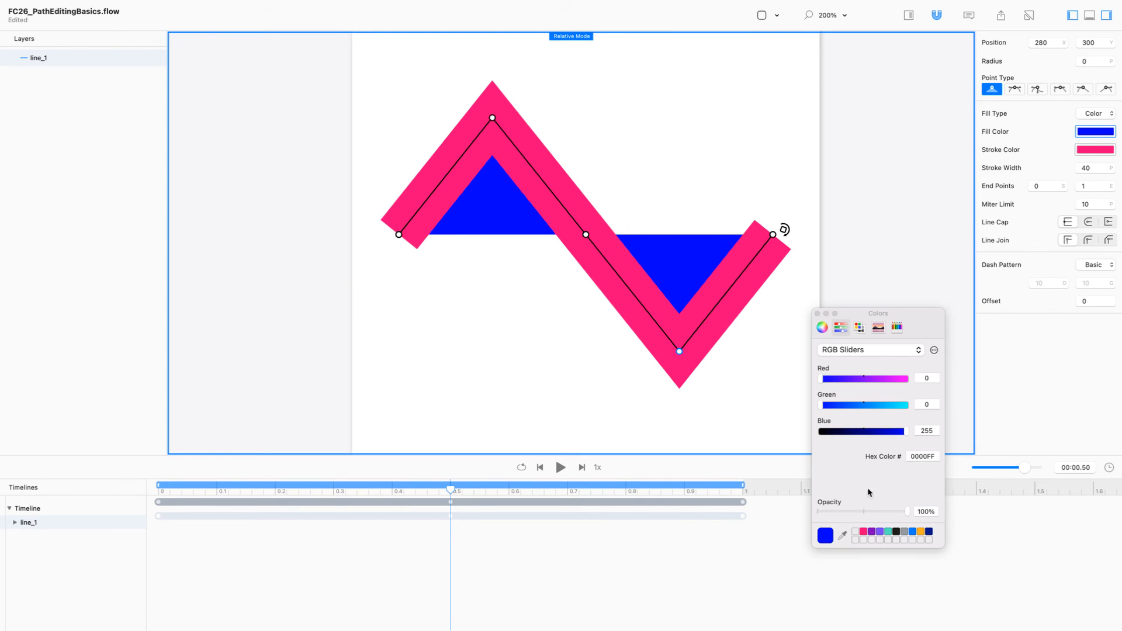
{"action": "left_click", "coordinate": [925, 511]}
{"action": "type", "text": "0"}
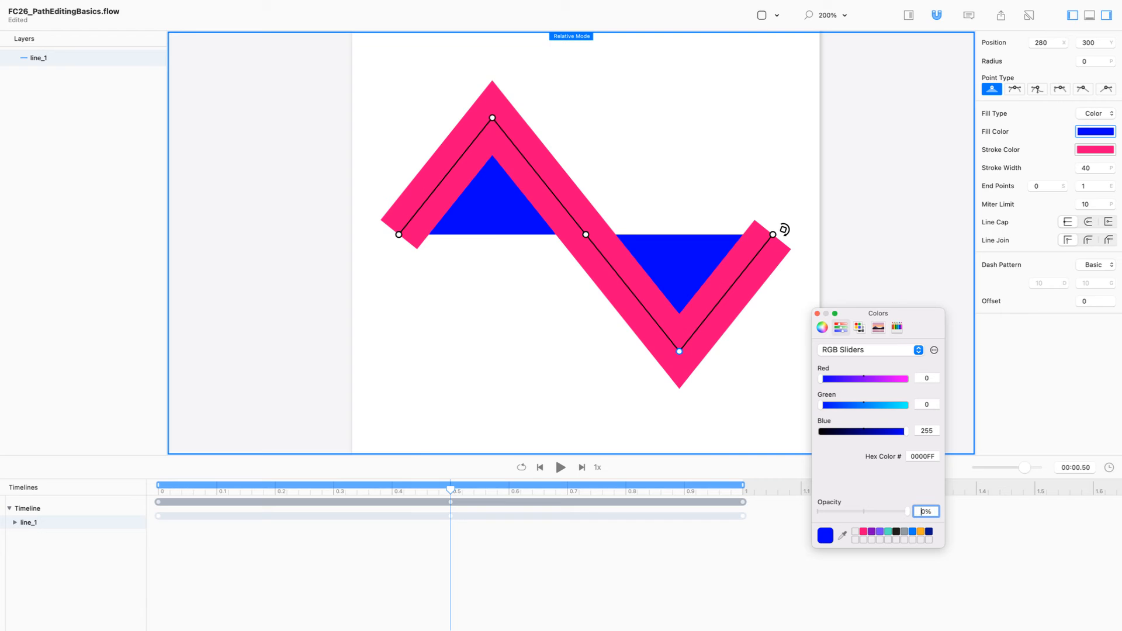
{"action": "key", "text": "Return"}
{"action": "key", "text": "super+r"}
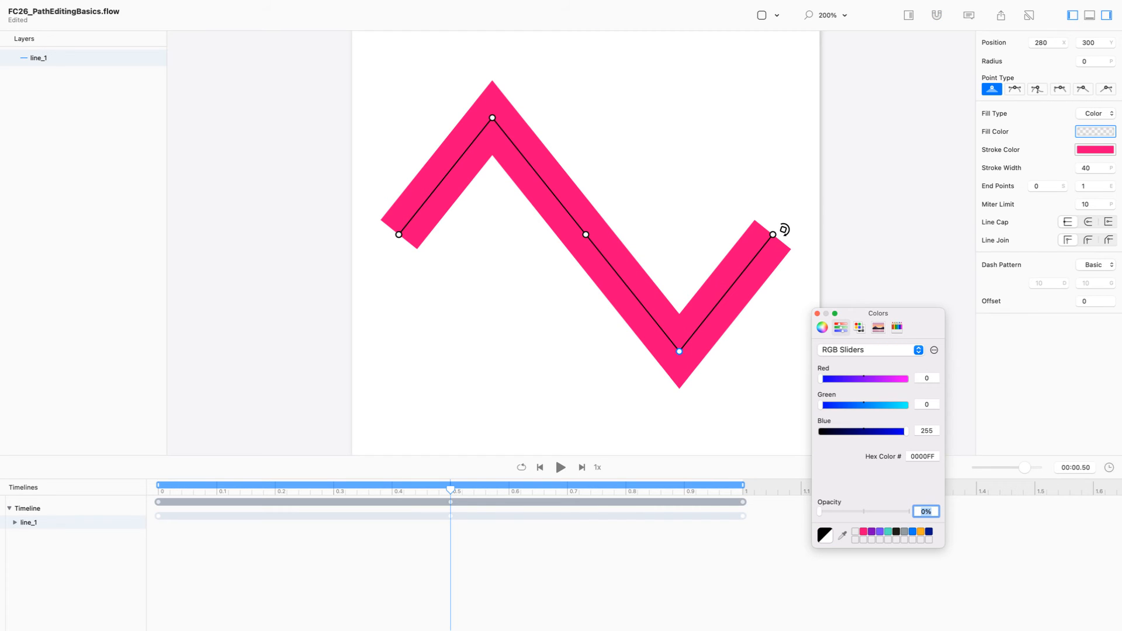
{"action": "left_click", "coordinate": [816, 313]}
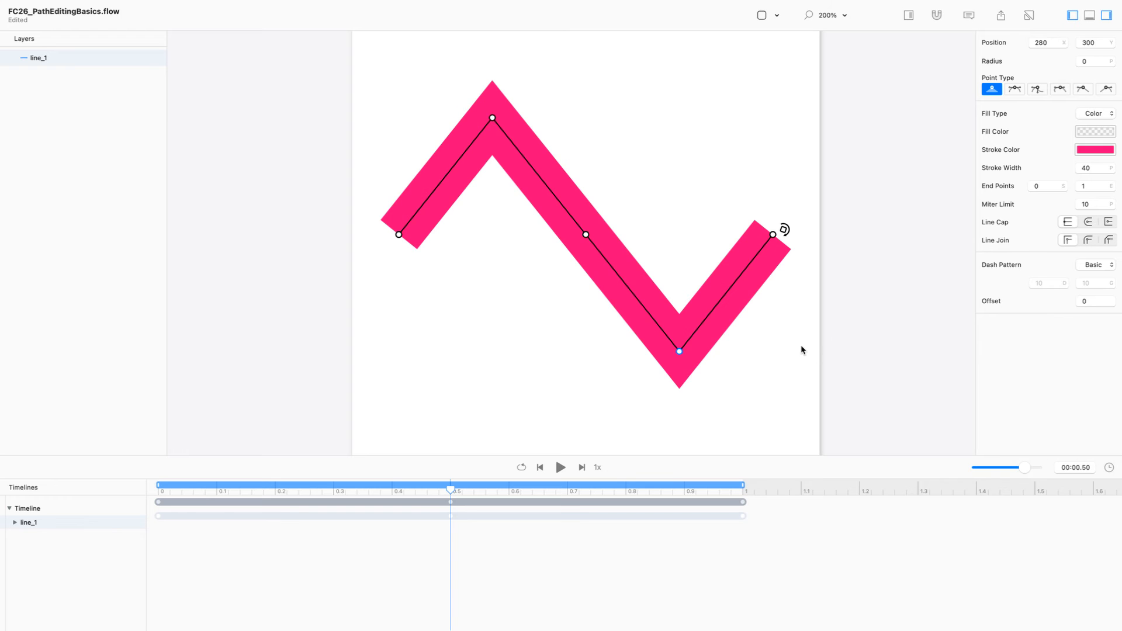
Play the line's zigzag animation
{"action": "key", "text": "space"}
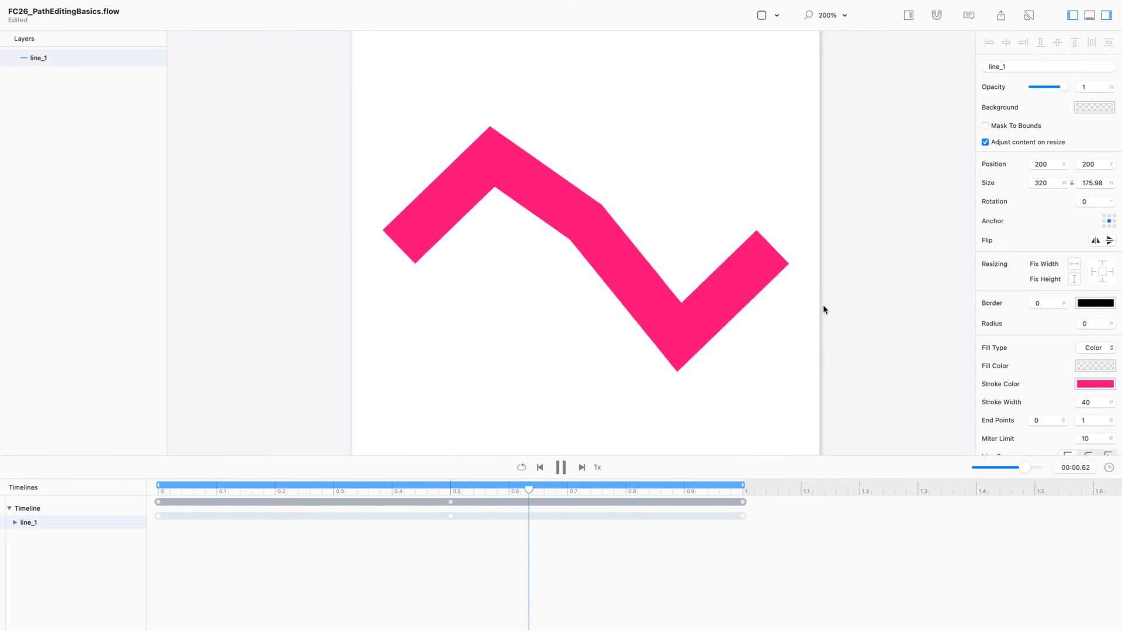
{"action": "key", "text": "space"}
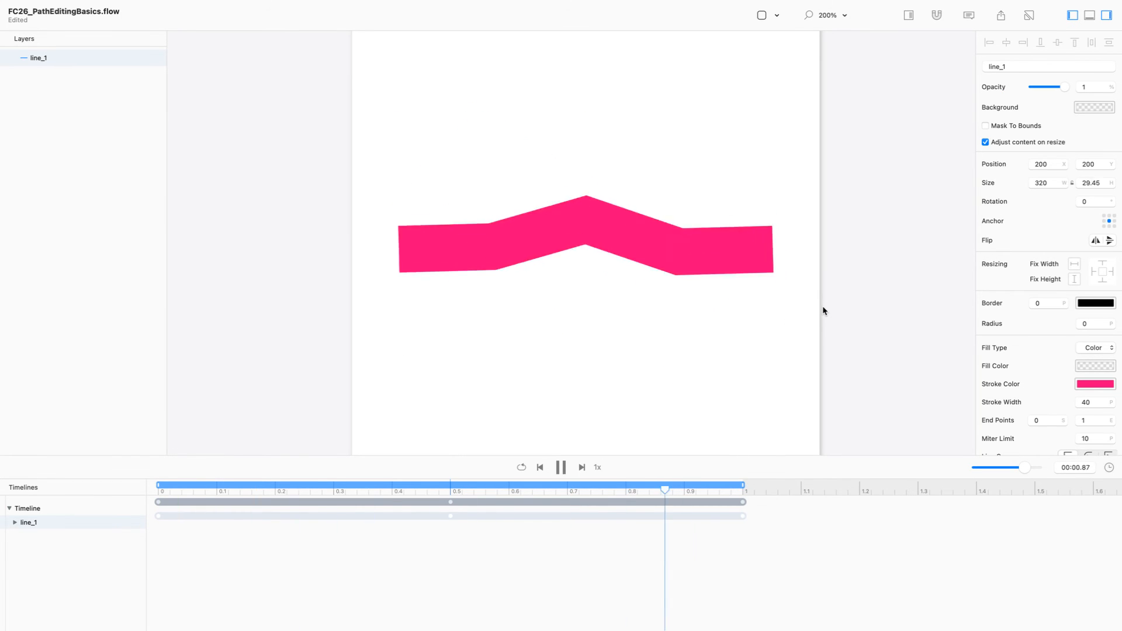
{"action": "key", "text": "space"}
{"action": "key", "text": "space"}
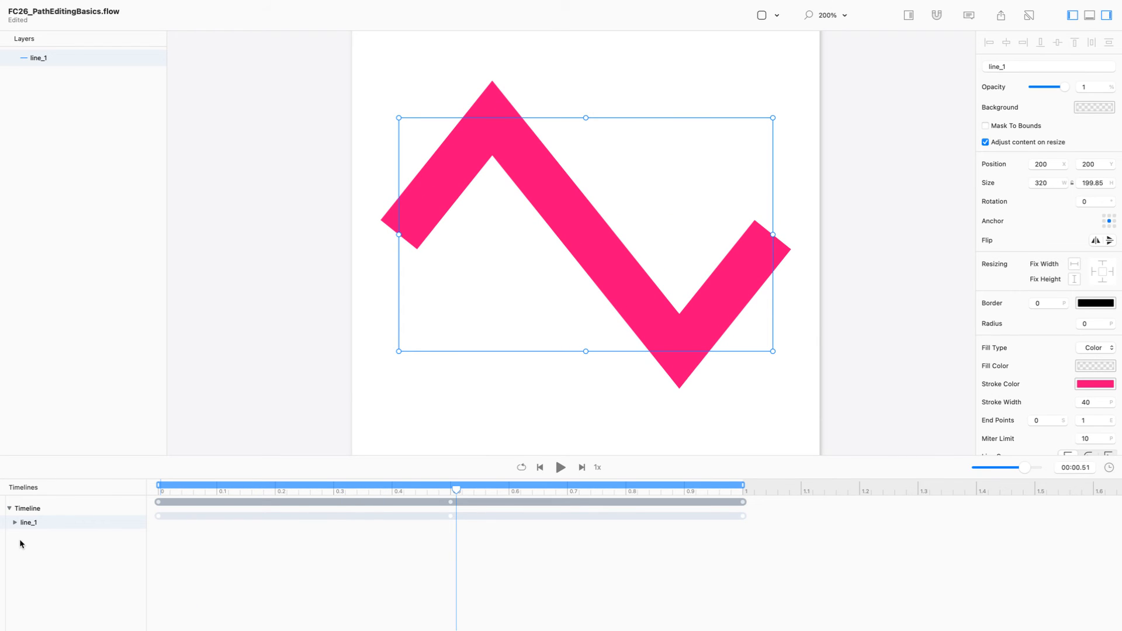
Expand line_1's keyframes and, at 0.5 seconds, set the Y position of the start, middle and end points to 200
{"action": "left_click", "coordinate": [15, 523]}
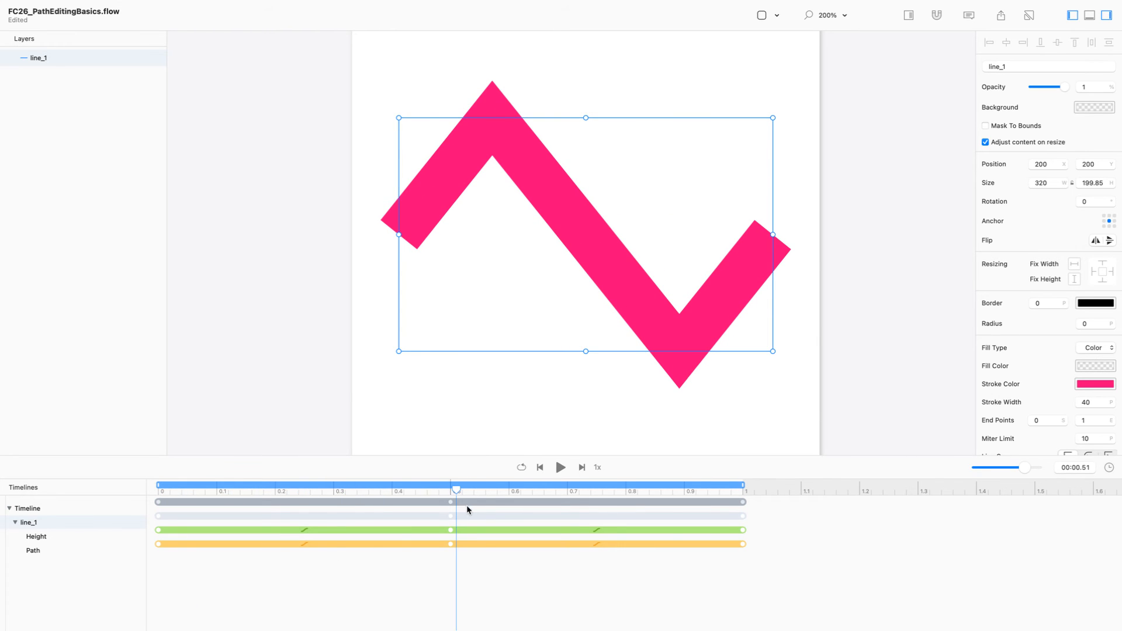
{"action": "mouse_move", "coordinate": [455, 487]}
{"action": "left_mouse_down"}
{"action": "mouse_move", "coordinate": [168, 488]}
{"action": "mouse_move", "coordinate": [438, 489]}
{"action": "mouse_move", "coordinate": [476, 499]}
{"action": "mouse_move", "coordinate": [446, 500]}
{"action": "mouse_move", "coordinate": [456, 499]}
{"action": "left_mouse_up"}
{"action": "double_click", "coordinate": [606, 252]}
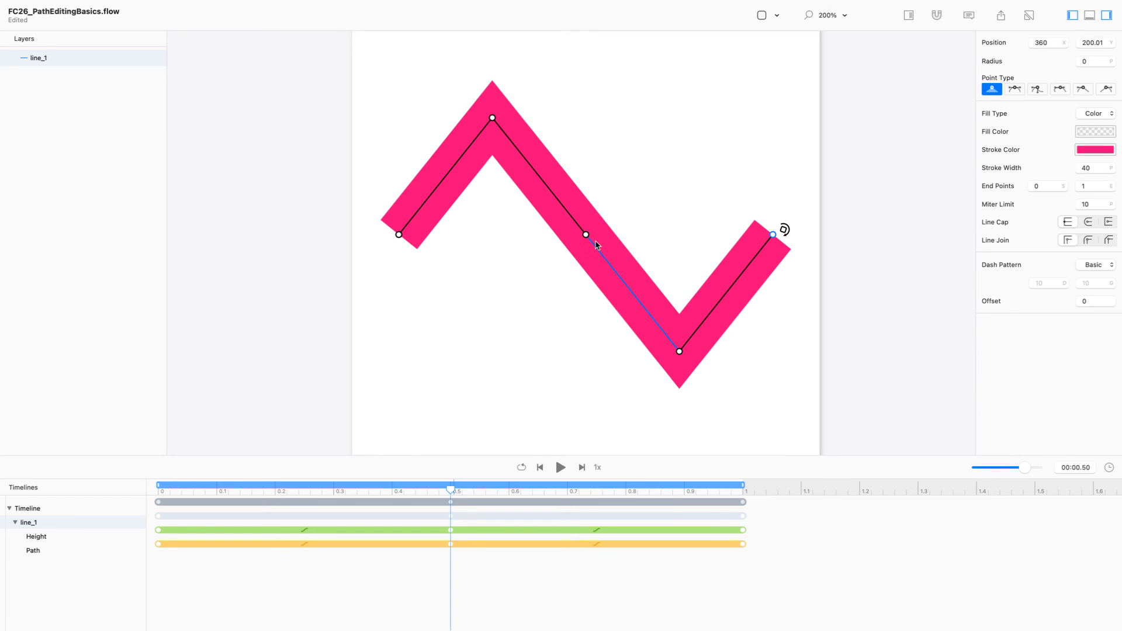
{"action": "left_click_drag", "start_coordinate": [333, 222], "coordinate": [874, 257]}
{"action": "left_click", "coordinate": [1086, 42]}
{"action": "type", "text": "200"}
{"action": "key", "text": "Return"}
At time 0, set the Y position of the line's path points to 200, and play the animation
{"action": "left_click_drag", "start_coordinate": [455, 487], "coordinate": [85, 488]}
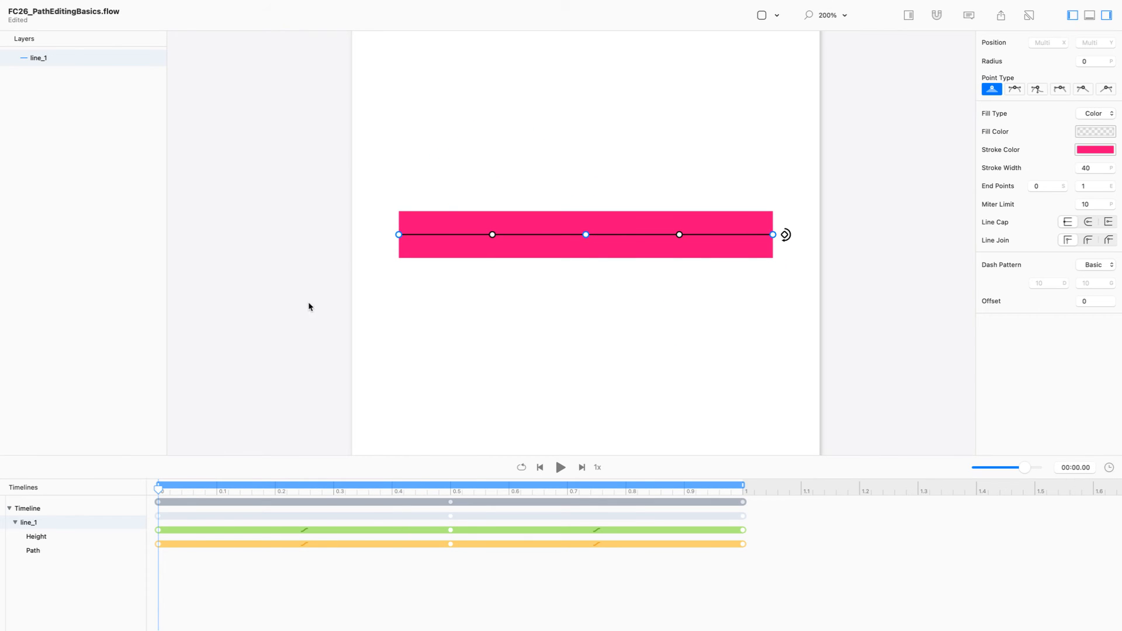
{"action": "key", "text": "Escape"}
{"action": "double_click", "coordinate": [403, 236]}
{"action": "left_click", "coordinate": [1095, 41]}
{"action": "type", "text": "200"}
{"action": "key", "text": "Return"}
{"action": "key", "text": "space"}
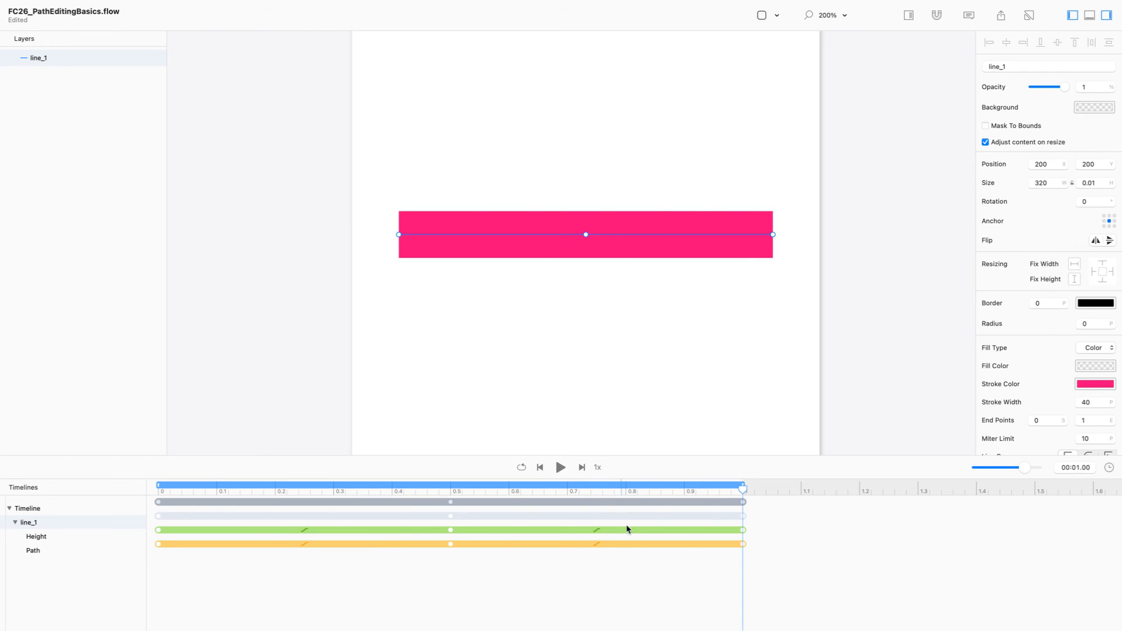
Delete the Height and Path keyframes at 1 second, copy the starting keyframes there, and scrub back to 0
{"action": "left_click_drag", "start_coordinate": [776, 521], "coordinate": [720, 561]}
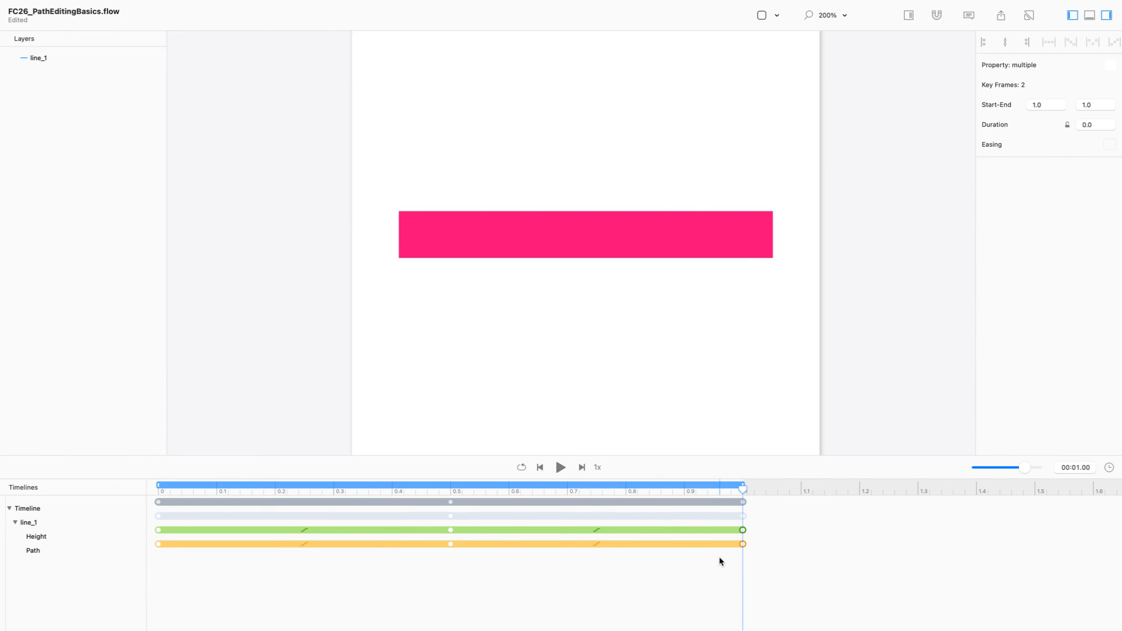
{"action": "key", "text": "BackSpace"}
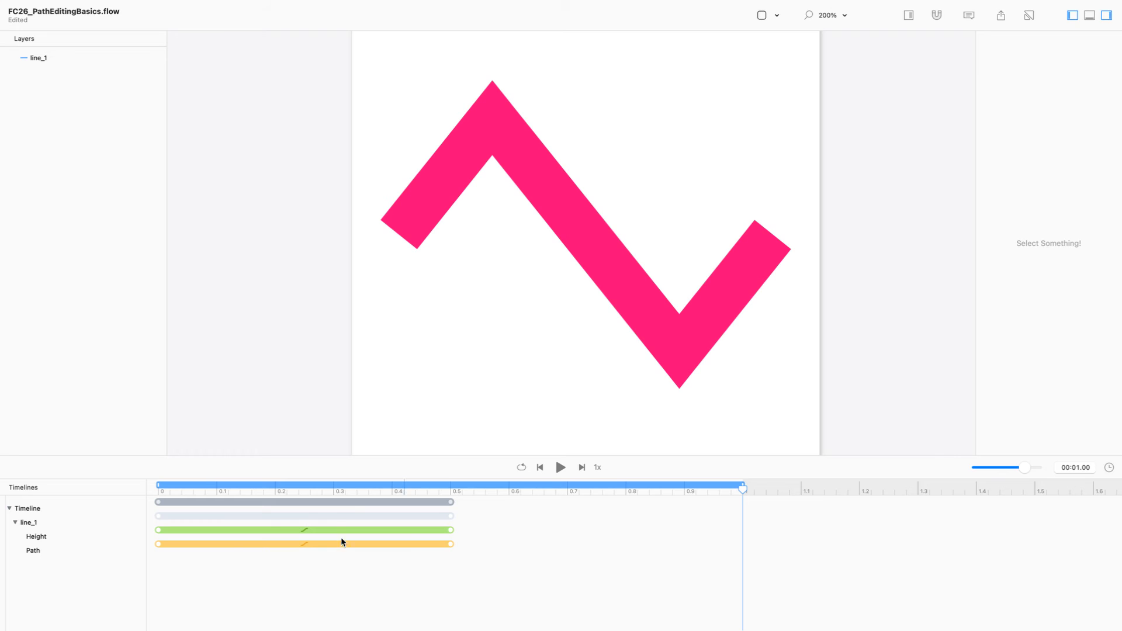
{"action": "left_click_drag", "start_coordinate": [179, 579], "coordinate": [743, 529]}
{"action": "left_click_drag", "start_coordinate": [740, 488], "coordinate": [226, 480]}
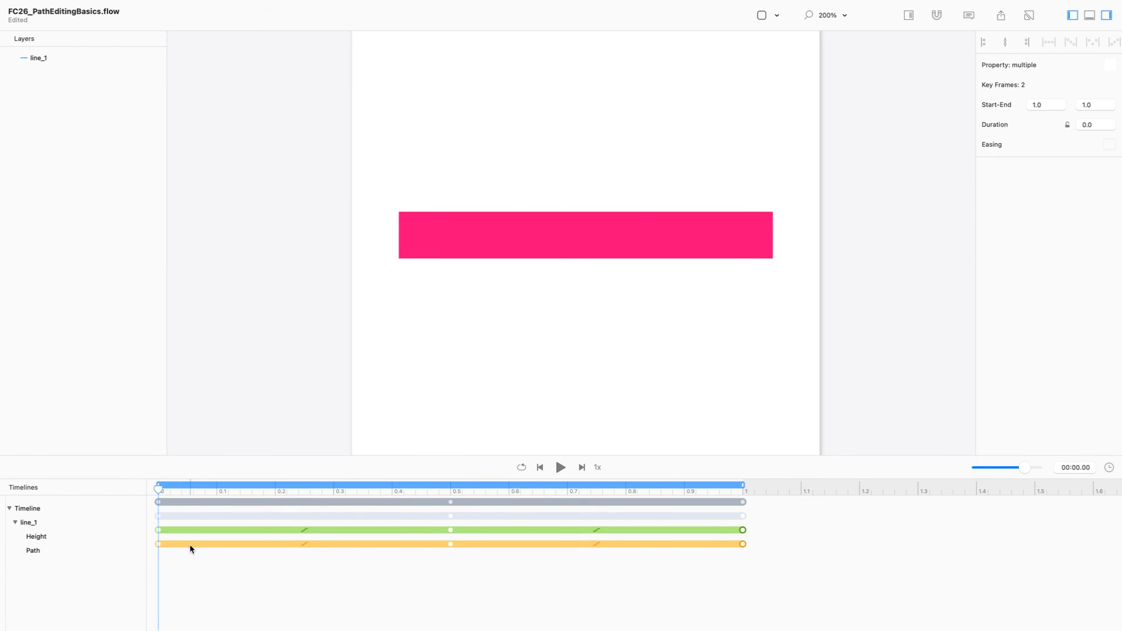
Try deleting the copied Height and Path keyframes at the end of the timeline, and undo the deletion
{"action": "left_click_drag", "start_coordinate": [758, 568], "coordinate": [718, 506]}
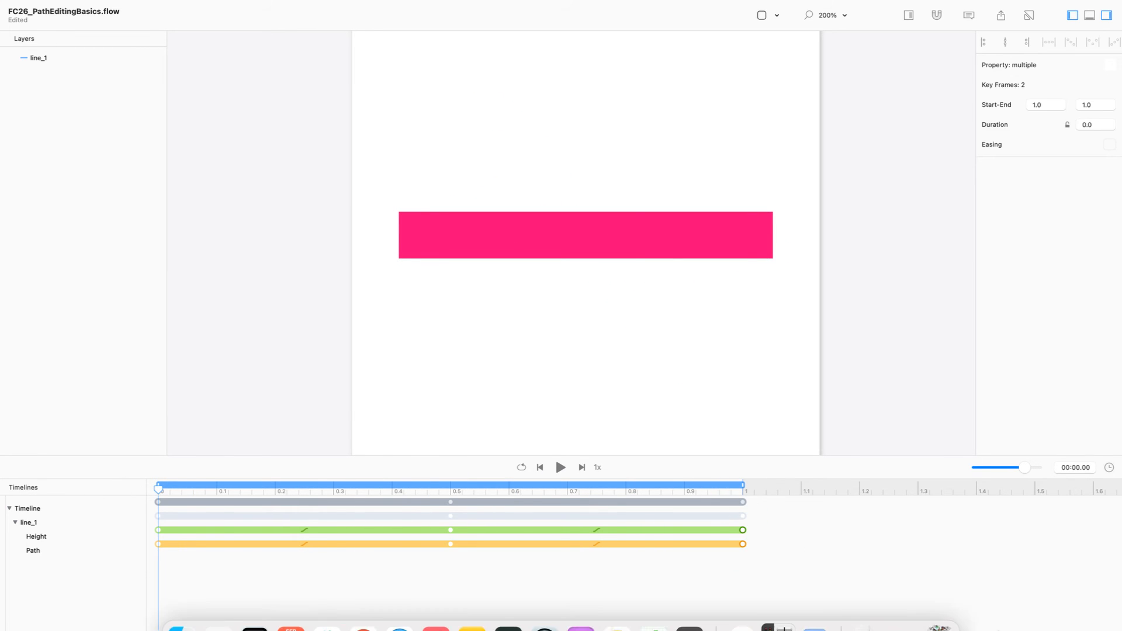
{"action": "key", "text": "Delete"}
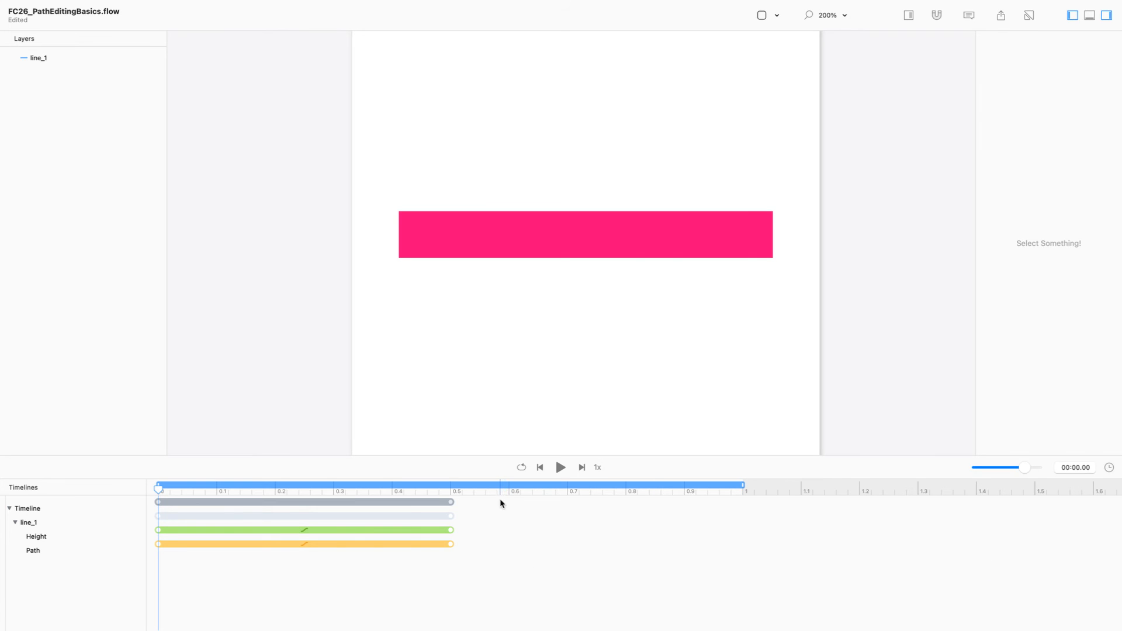
{"action": "key", "text": "super+z"}
{"action": "key", "text": "super+shift+z"}
{"action": "key", "text": "super+z"}
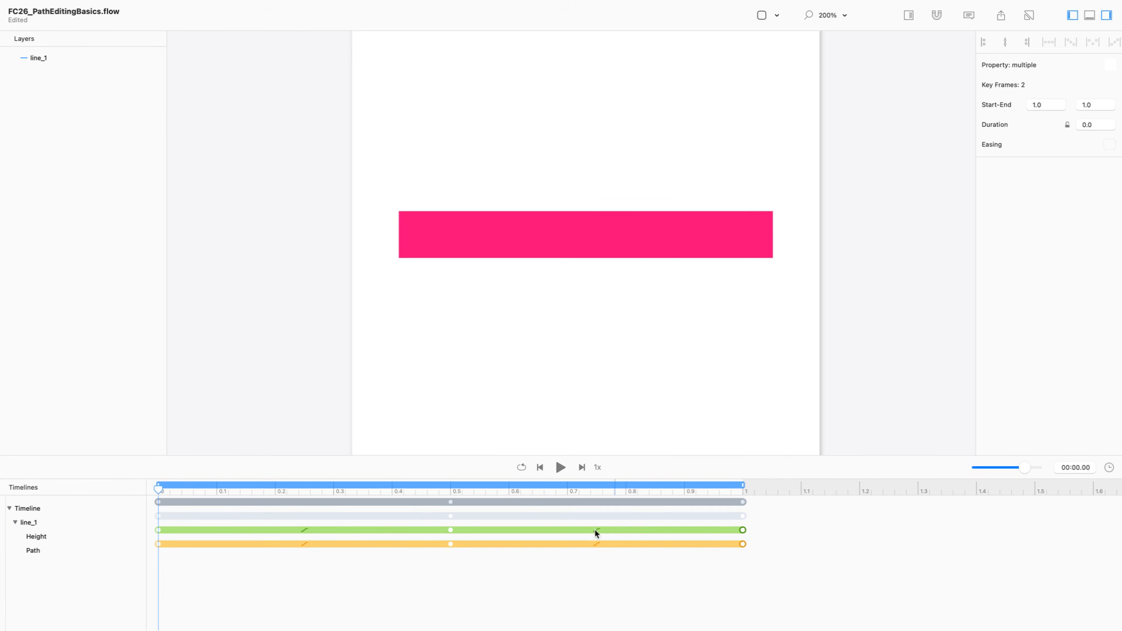
Replace the Height and Path keyframes at 1 second with copies of the ones at time 0, and play the animation
{"action": "left_click_drag", "start_coordinate": [511, 493], "coordinate": [745, 499]}
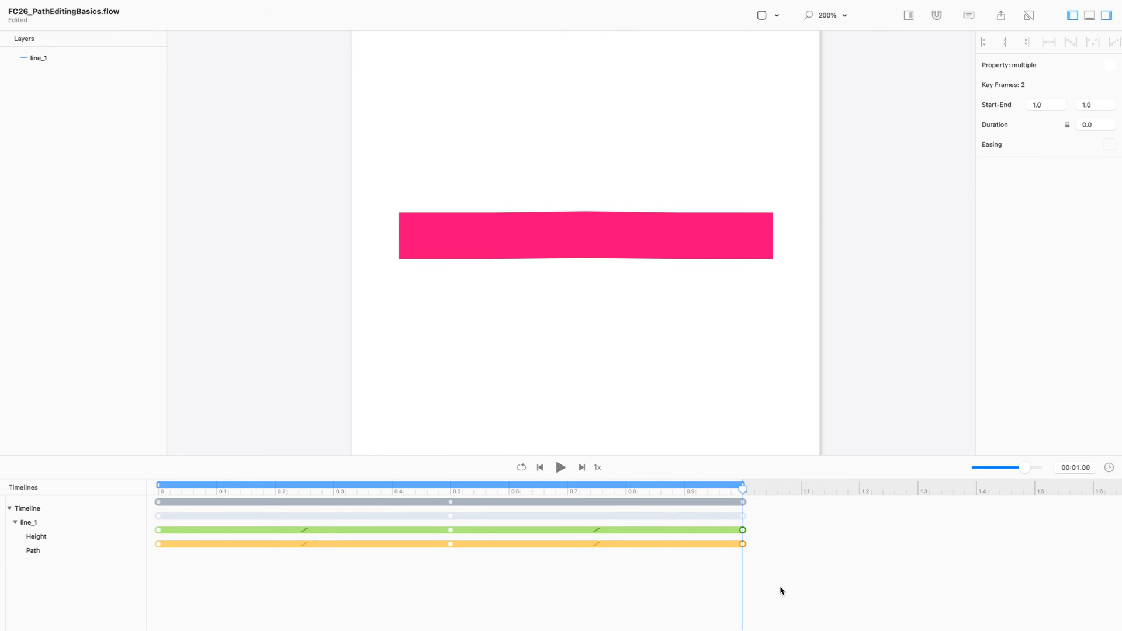
{"action": "key", "text": "Delete"}
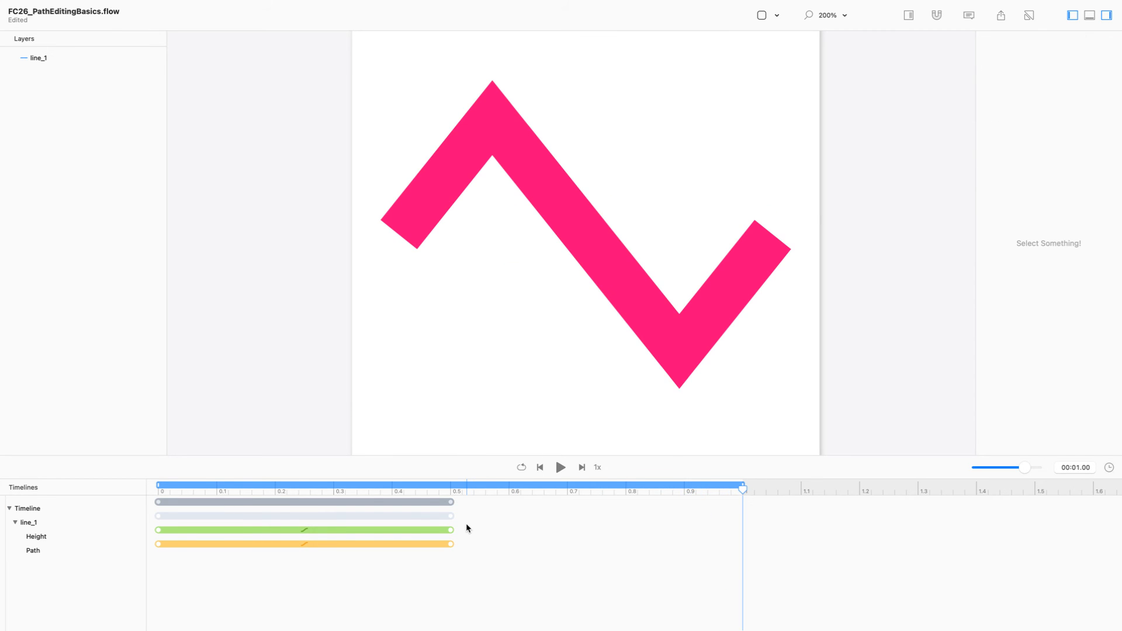
{"action": "key", "text": "space"}
{"action": "left_click_drag", "start_coordinate": [547, 492], "coordinate": [745, 513]}
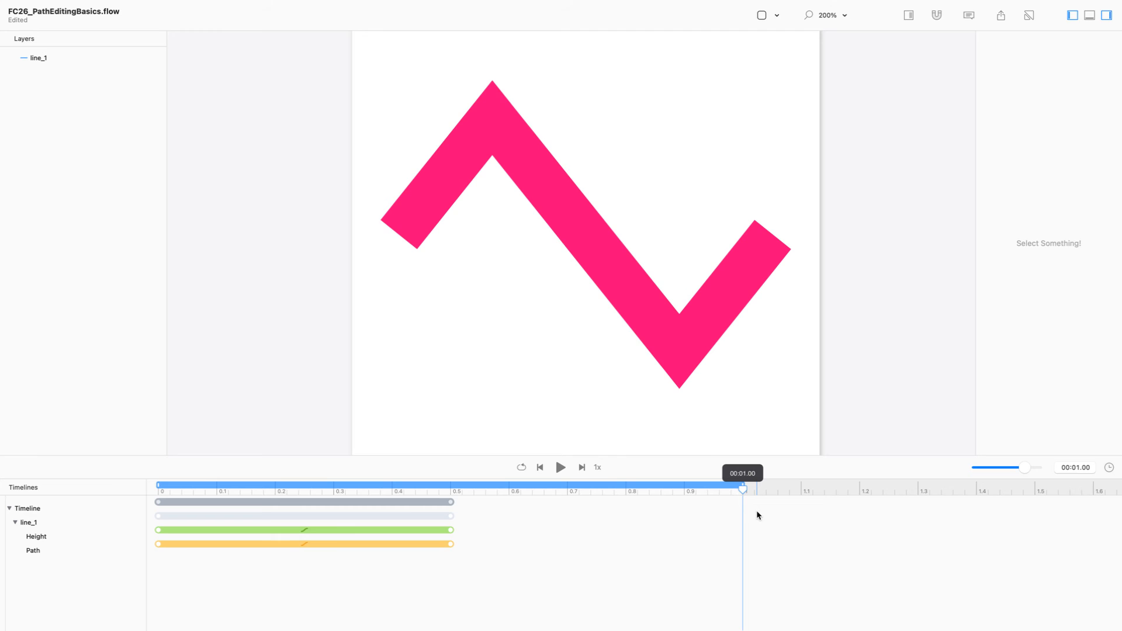
{"action": "left_click_drag", "start_coordinate": [219, 566], "coordinate": [121, 496]}
{"action": "left_click_drag", "start_coordinate": [158, 532], "coordinate": [743, 539]}
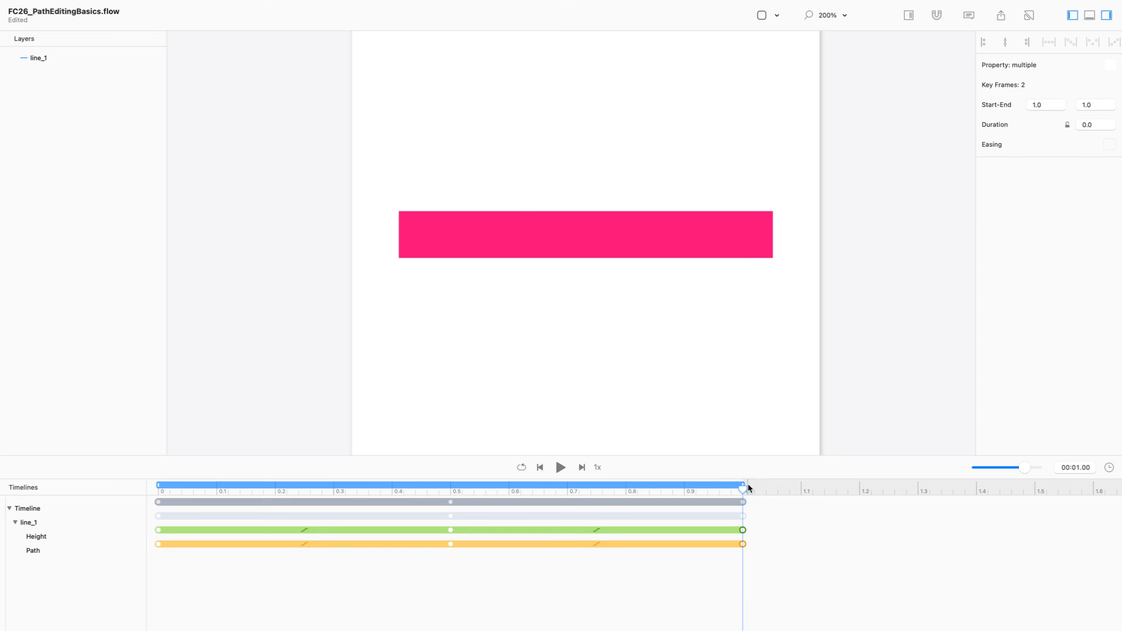
{"action": "left_click_drag", "start_coordinate": [744, 488], "coordinate": [99, 492]}
{"action": "left_click", "coordinate": [561, 467]}
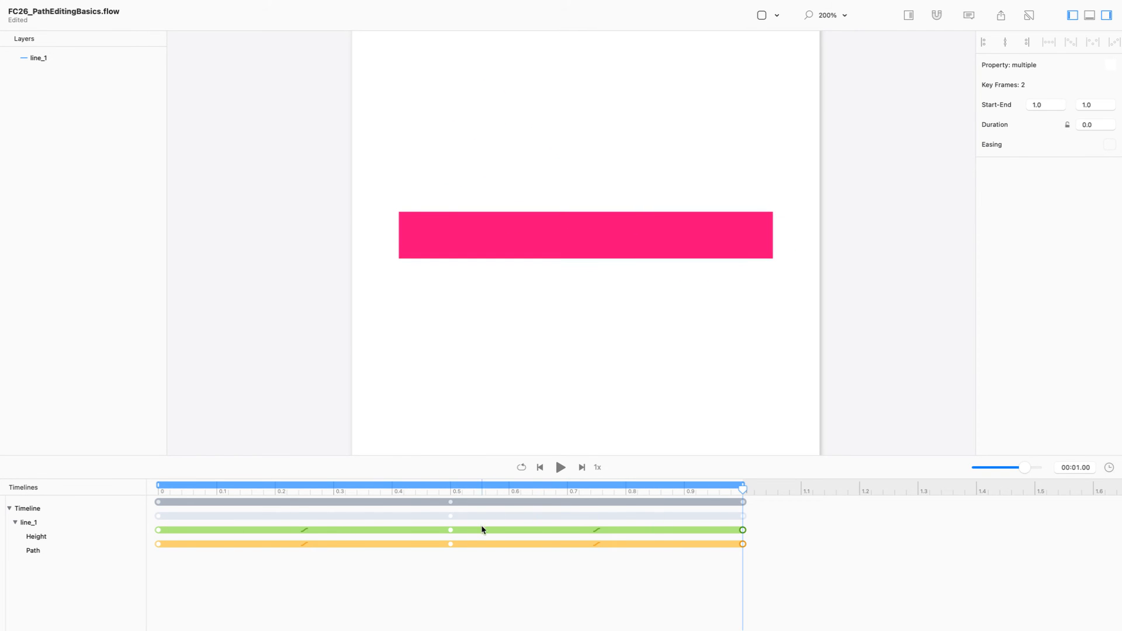
{"action": "left_click_drag", "start_coordinate": [460, 564], "coordinate": [392, 530]}
{"action": "left_click_drag", "start_coordinate": [431, 563], "coordinate": [461, 531]}
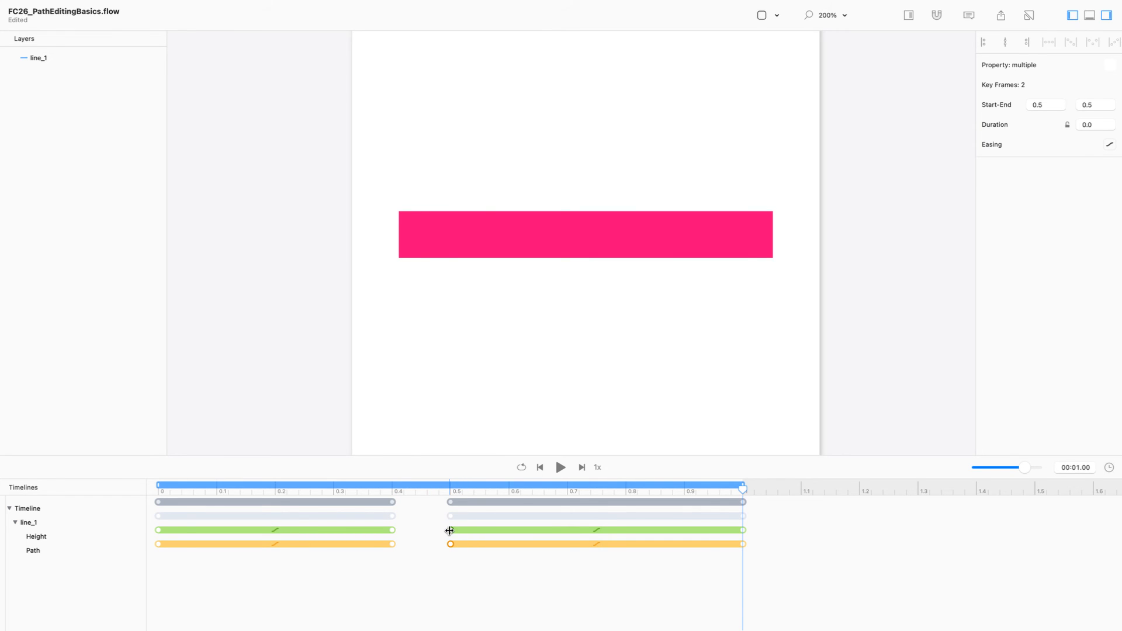
{"action": "key", "text": "super+z"}
Copy the Height and Path keyframes at 0.5 seconds to 0.4, move the originals to 0.6, and play the animation
{"action": "left_click_drag", "start_coordinate": [460, 563], "coordinate": [392, 530]}
{"action": "left_click_drag", "start_coordinate": [436, 577], "coordinate": [509, 530]}
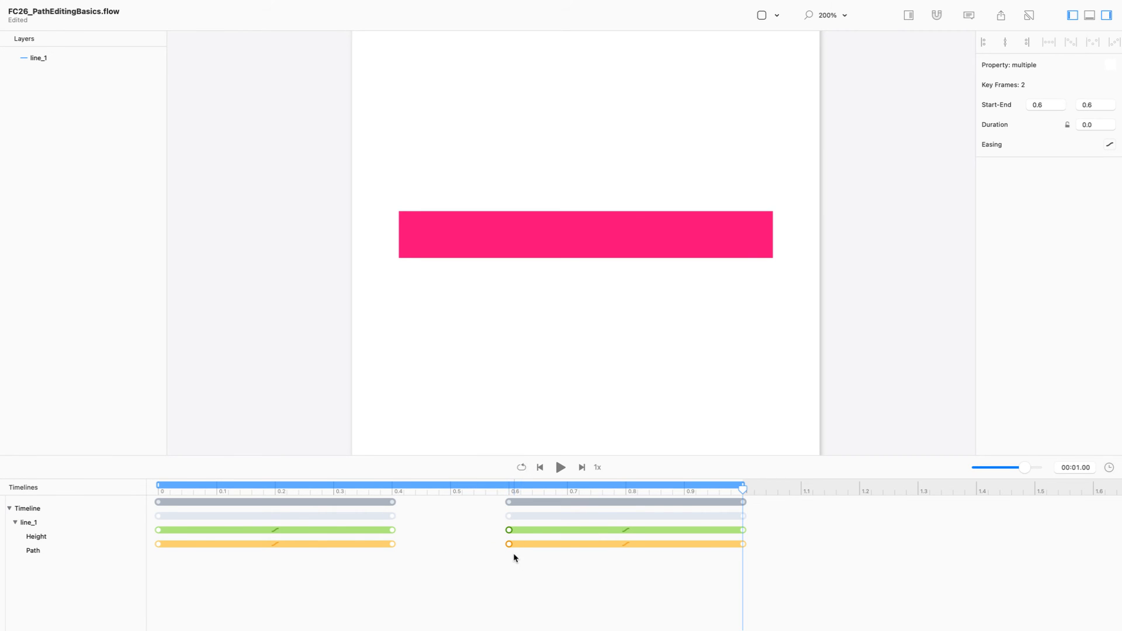
{"action": "key", "text": "space"}
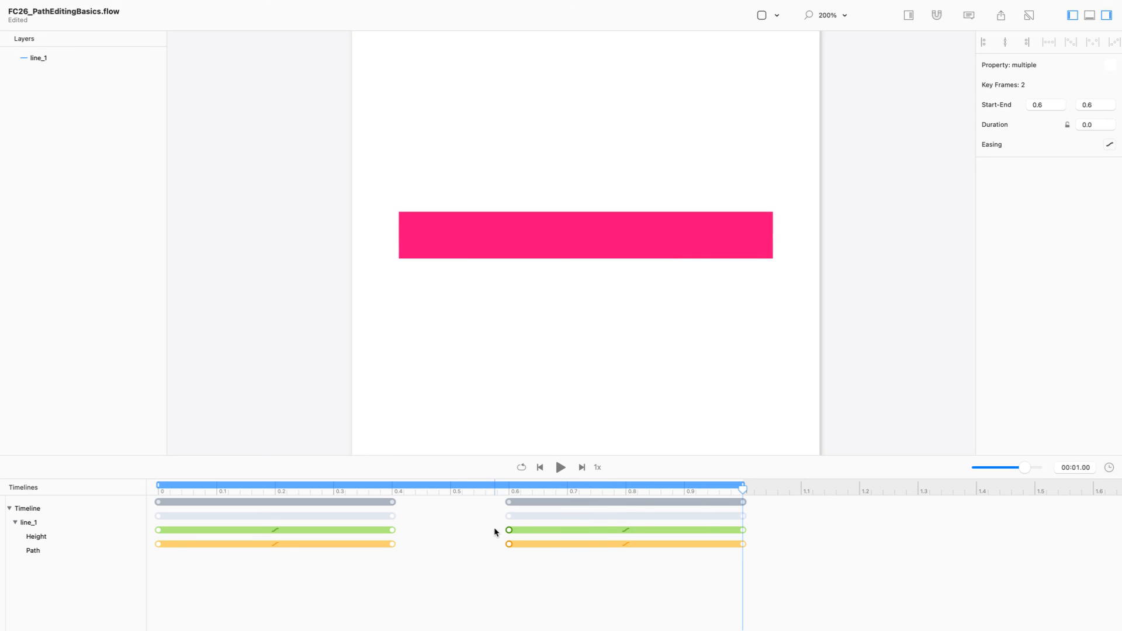
At 0.5 seconds, move the zigzag's lower point to 200, 300 and its upper point to 200, 100, and leave path editing
{"action": "left_click_drag", "start_coordinate": [475, 489], "coordinate": [451, 489]}
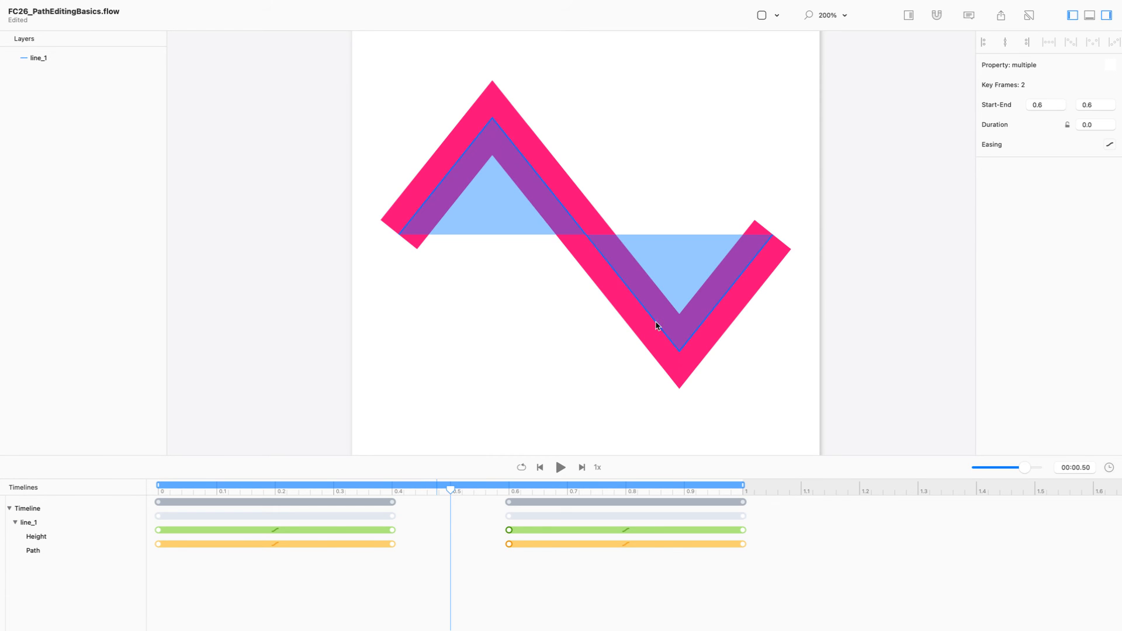
{"action": "double_click", "coordinate": [656, 325]}
{"action": "left_click_drag", "start_coordinate": [701, 389], "coordinate": [590, 359]}
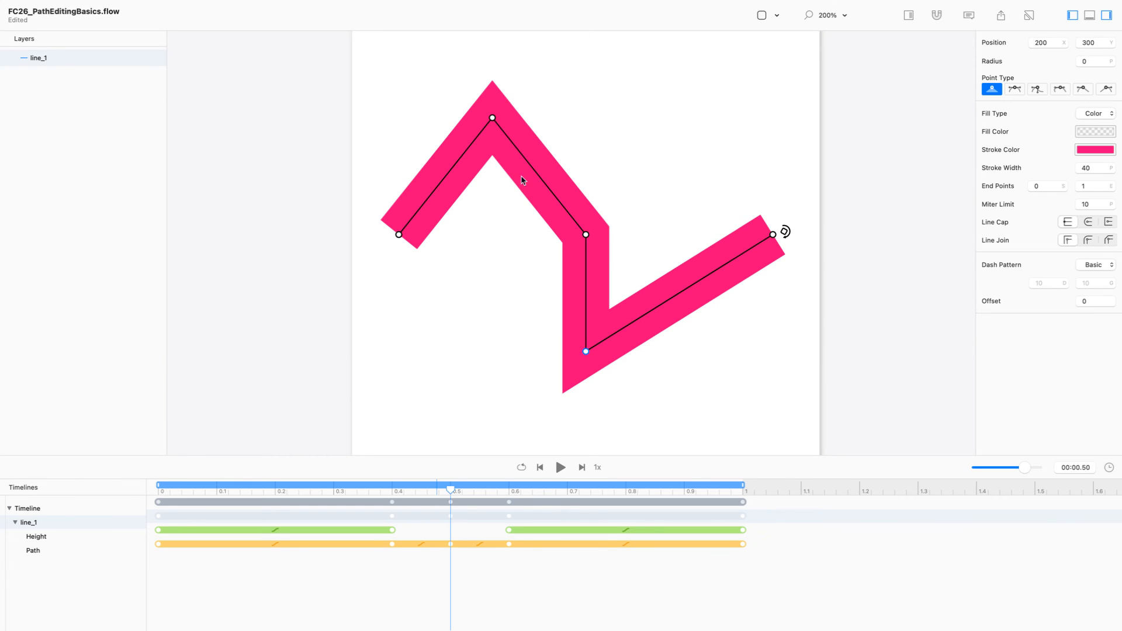
{"action": "left_click_drag", "start_coordinate": [493, 118], "coordinate": [587, 120]}
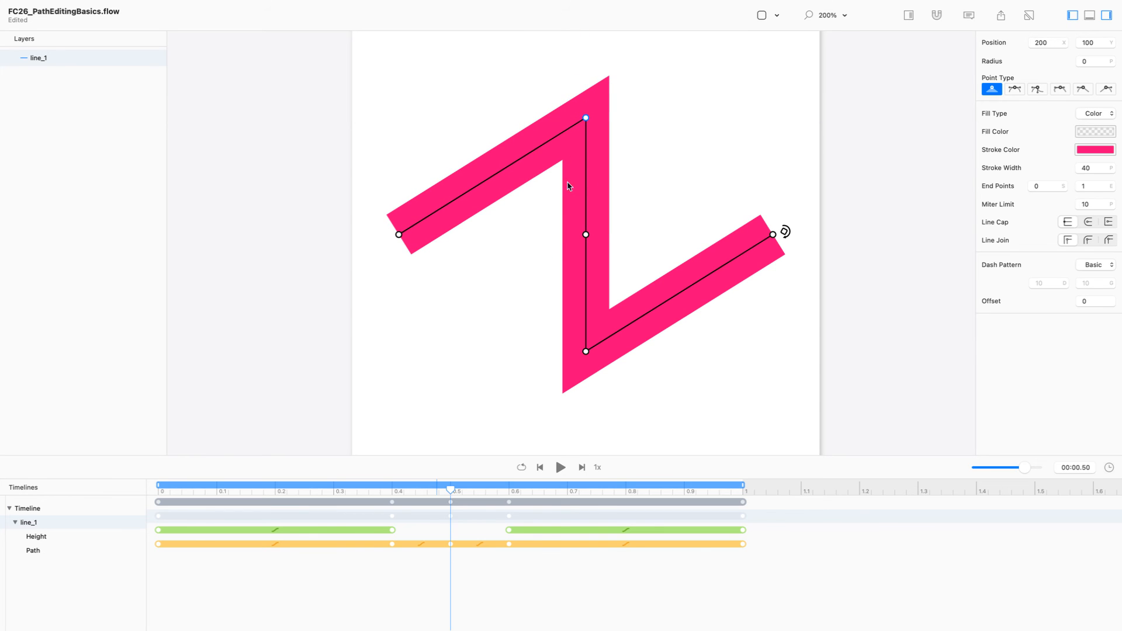
{"action": "key", "text": "Escape"}
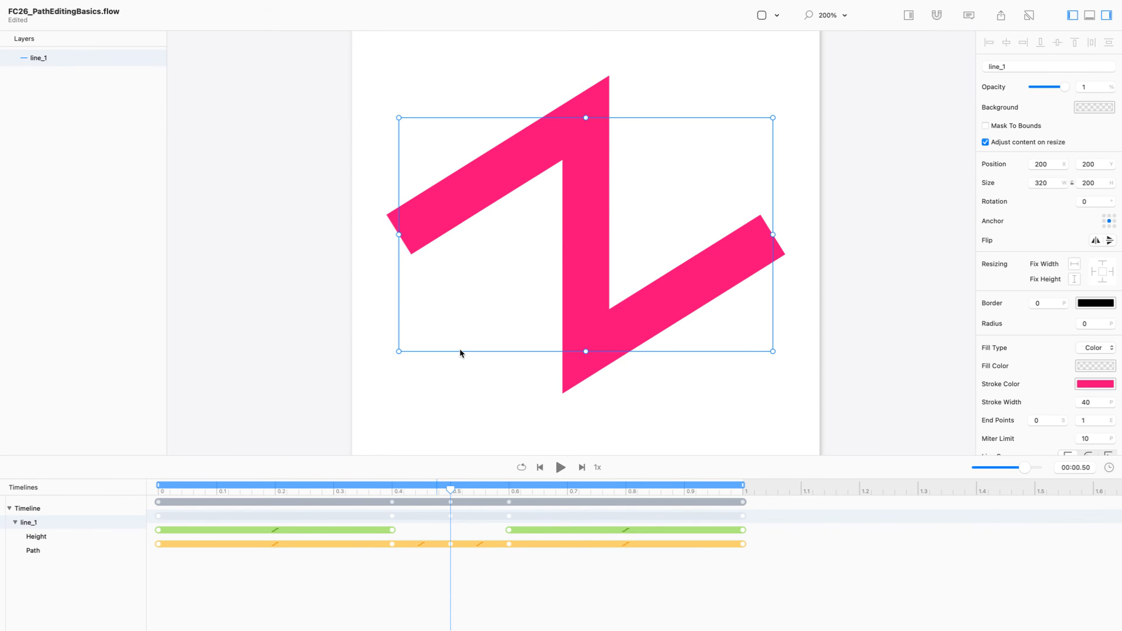
Play the zigzag animation several times and scrub to 0.5 seconds to inspect the middle pose
{"action": "key", "text": "space"}
{"action": "key", "text": "space"}
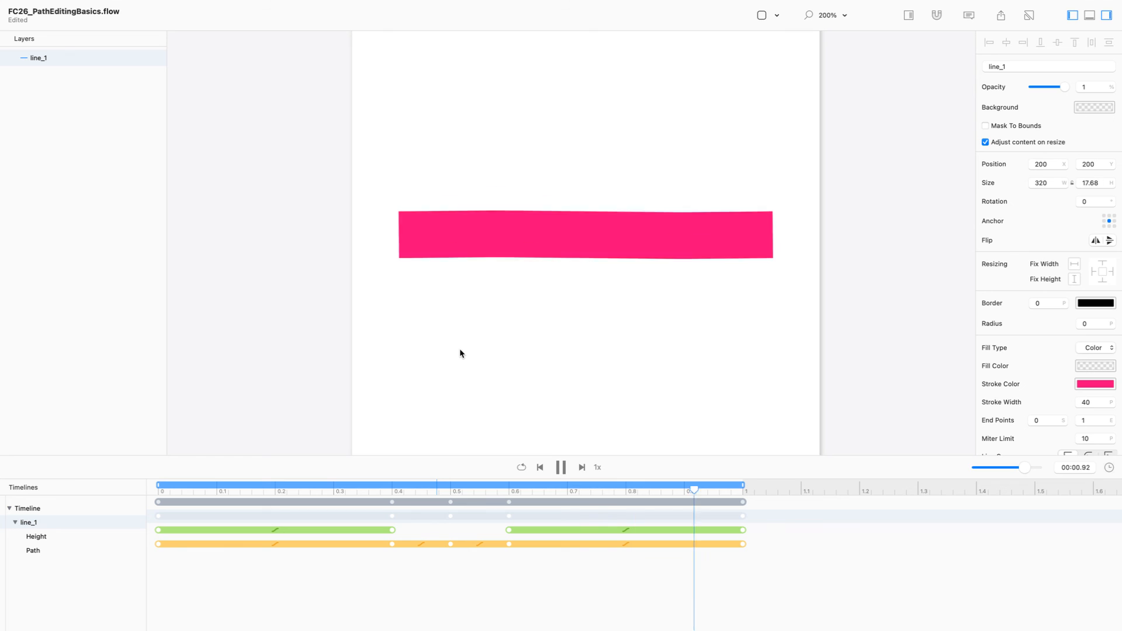
{"action": "key", "text": "space"}
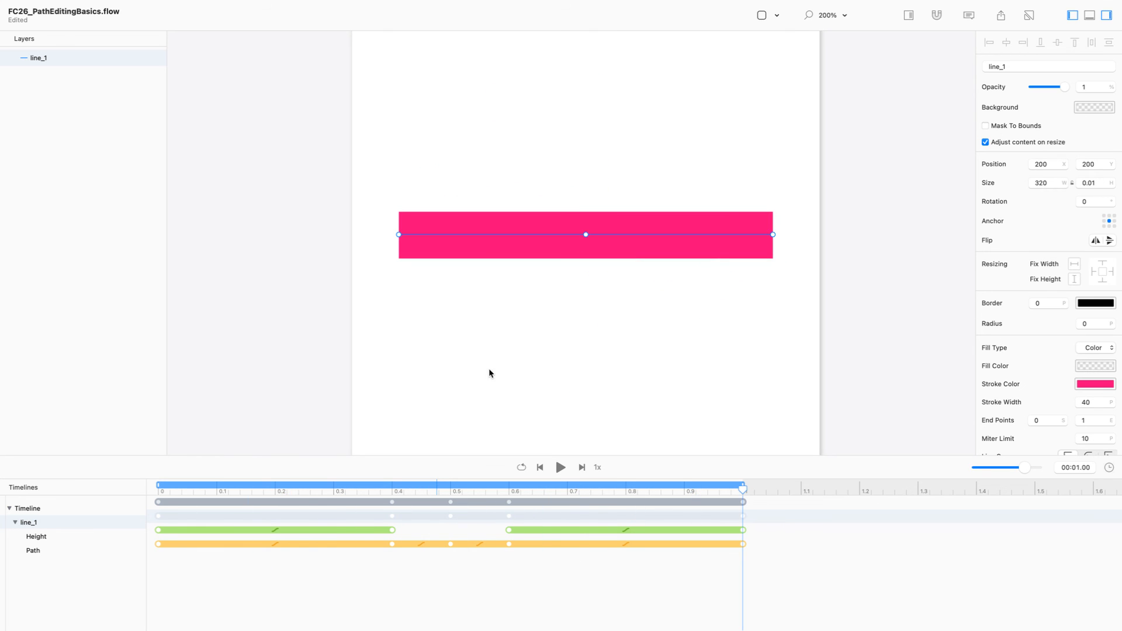
{"action": "left_click", "coordinate": [560, 467]}
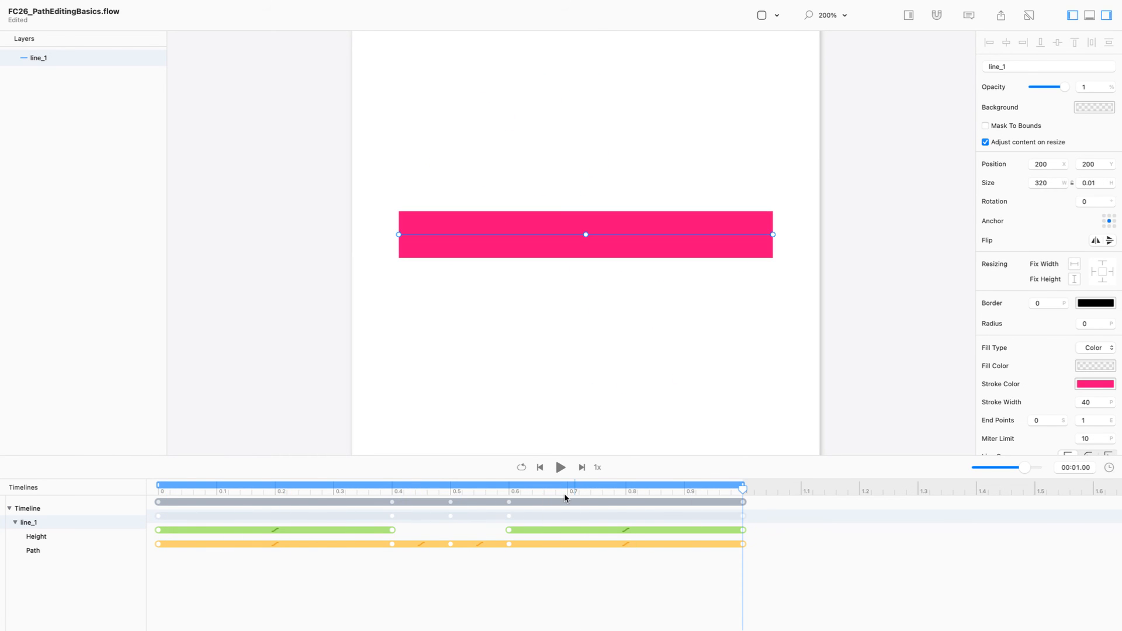
{"action": "left_click_drag", "start_coordinate": [563, 493], "coordinate": [450, 497]}
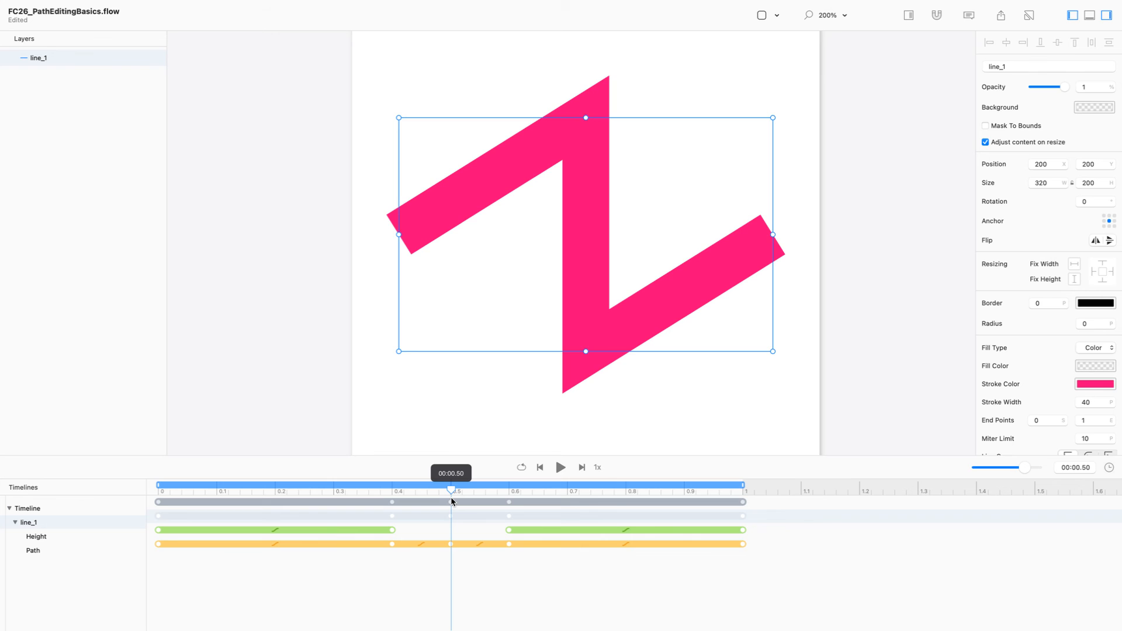
{"action": "left_click_drag", "start_coordinate": [450, 496], "coordinate": [451, 527]}
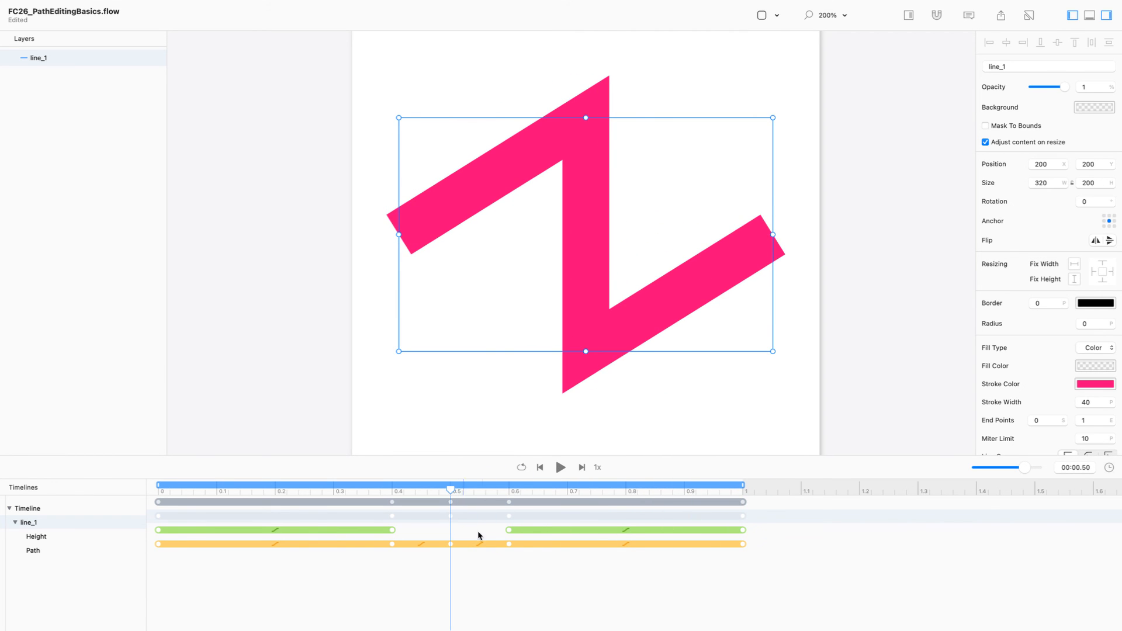
Delete the Path keyframe at 0.6 seconds and move the Path keyframe at 0.5 seconds to 0.6
{"action": "left_click_drag", "start_coordinate": [544, 581], "coordinate": [502, 545]}
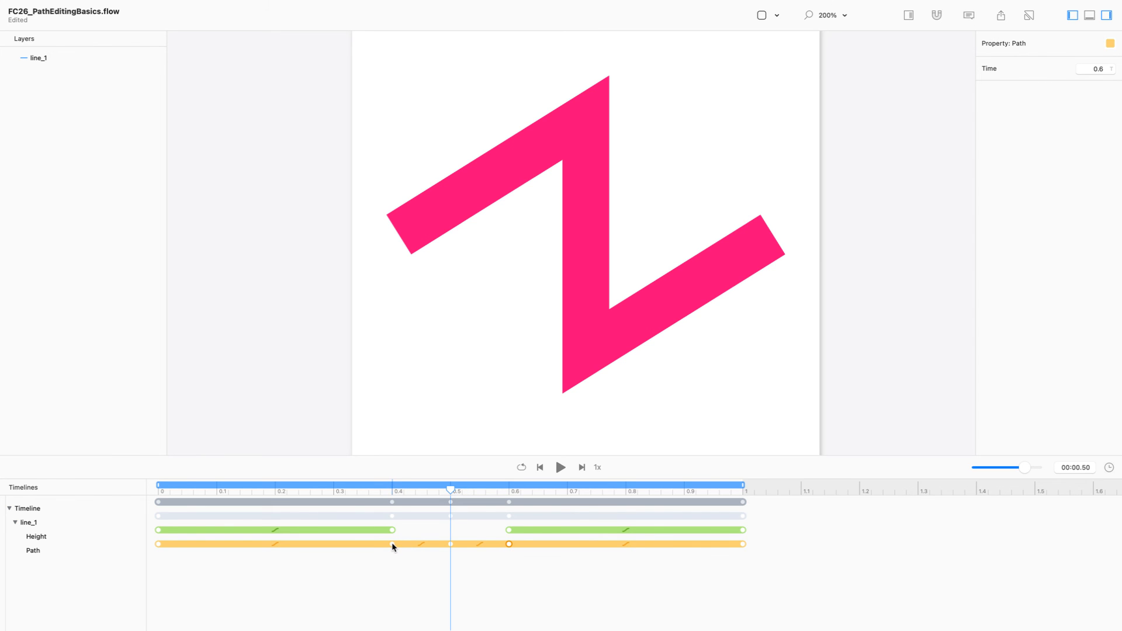
{"action": "left_click_drag", "start_coordinate": [452, 489], "coordinate": [445, 517]}
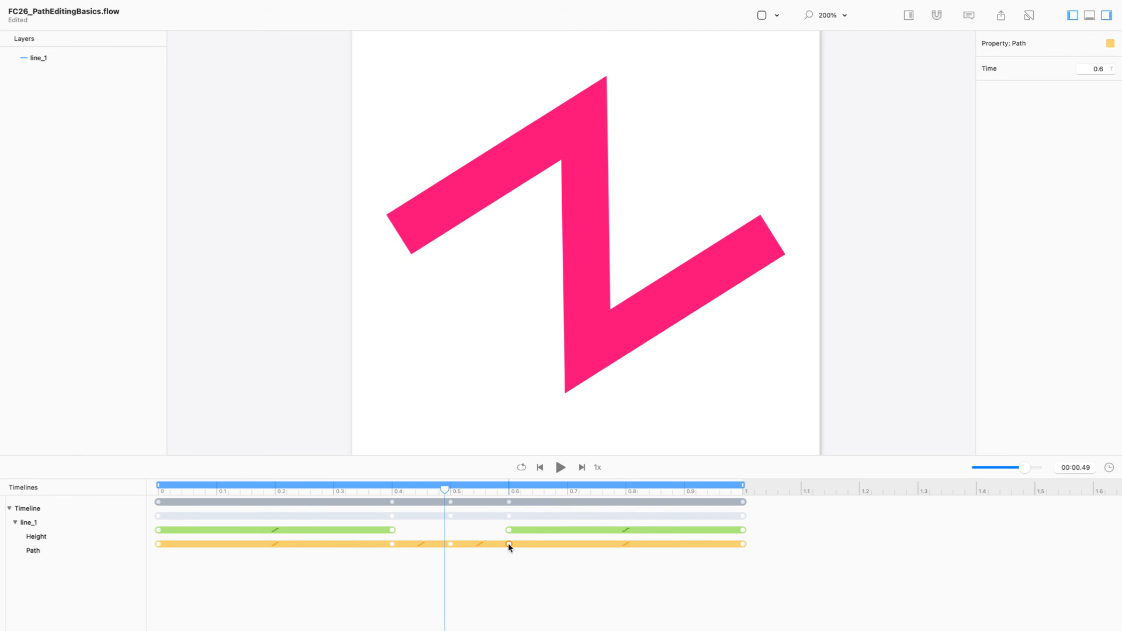
{"action": "key", "text": "Delete"}
{"action": "left_click_drag", "start_coordinate": [448, 488], "coordinate": [743, 488]}
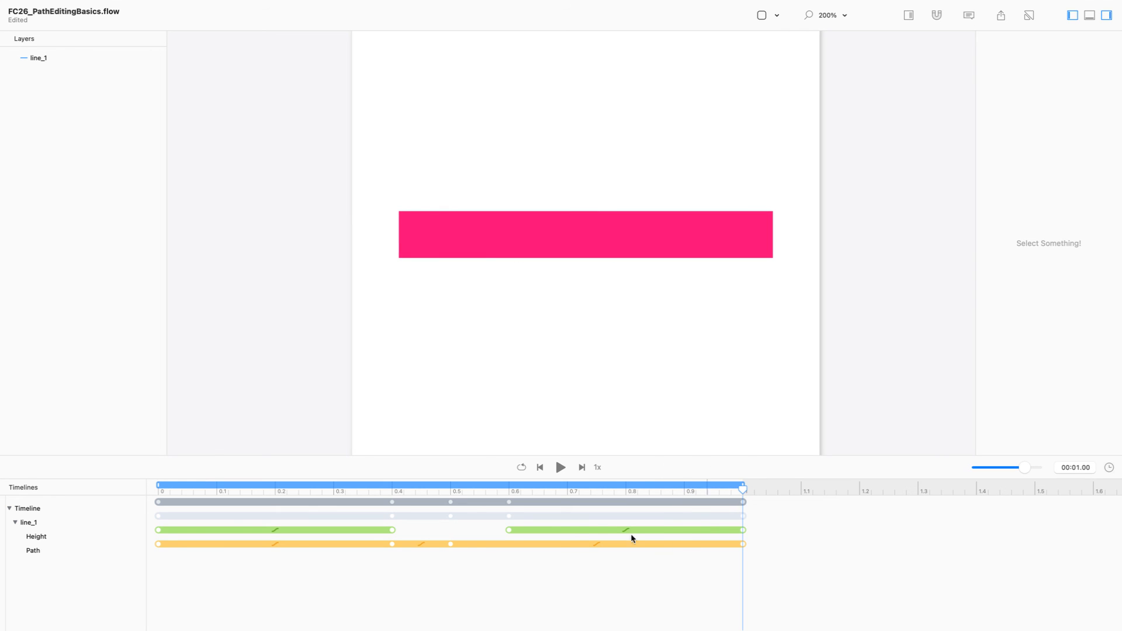
{"action": "left_click_drag", "start_coordinate": [450, 544], "coordinate": [508, 544]}
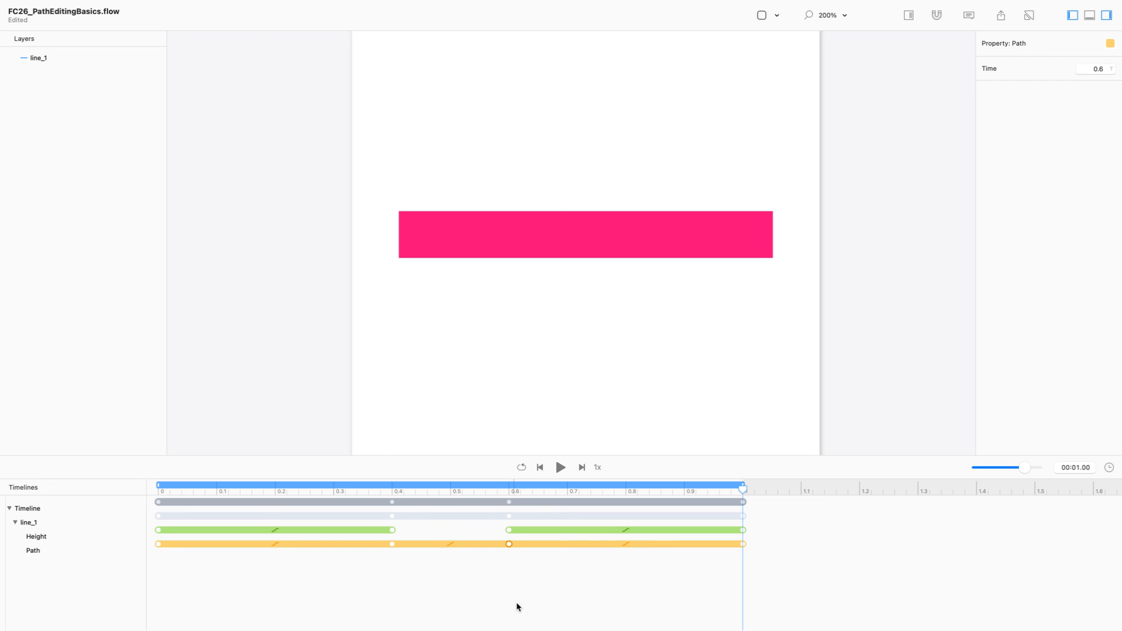
Play the animation at normal speed, set the playback speed to 0.25x, and play it again
{"action": "left_click", "coordinate": [561, 467]}
{"action": "left_click", "coordinate": [600, 467]}
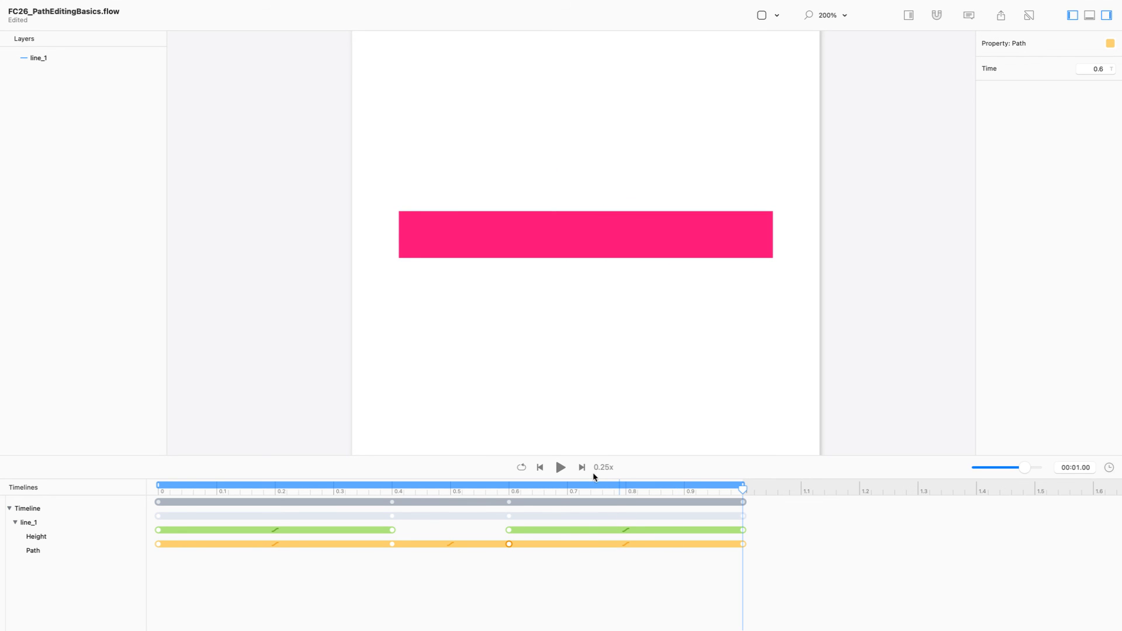
{"action": "left_click", "coordinate": [561, 467]}
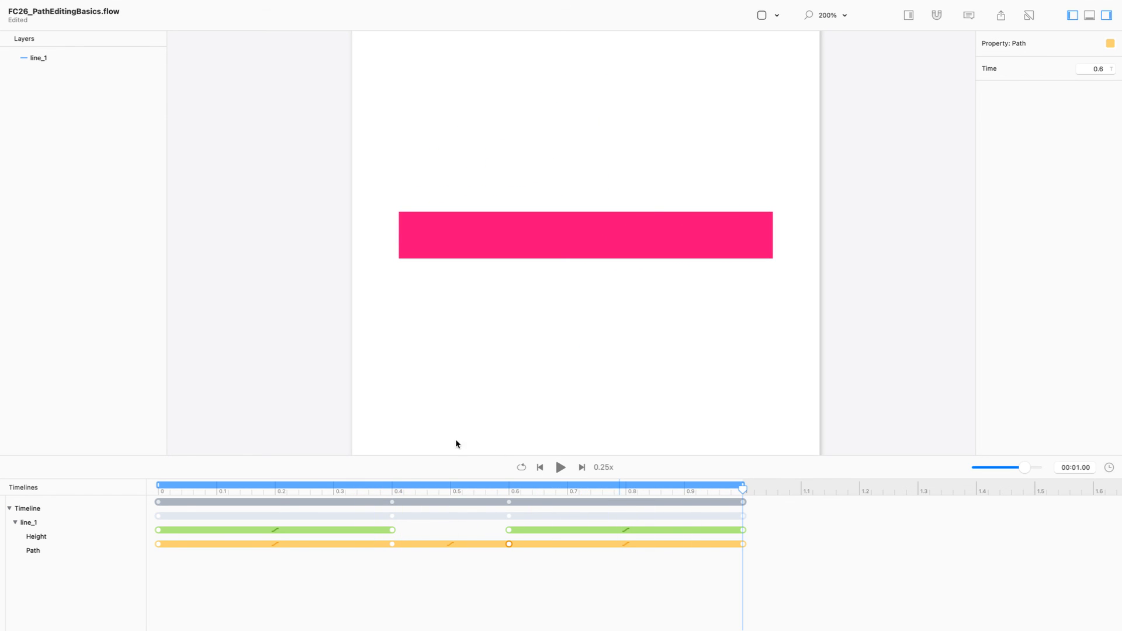
Open the line's path for editing, scrub from 0 to 1 second to examine its points, and leave path editing
{"action": "double_click", "coordinate": [564, 242]}
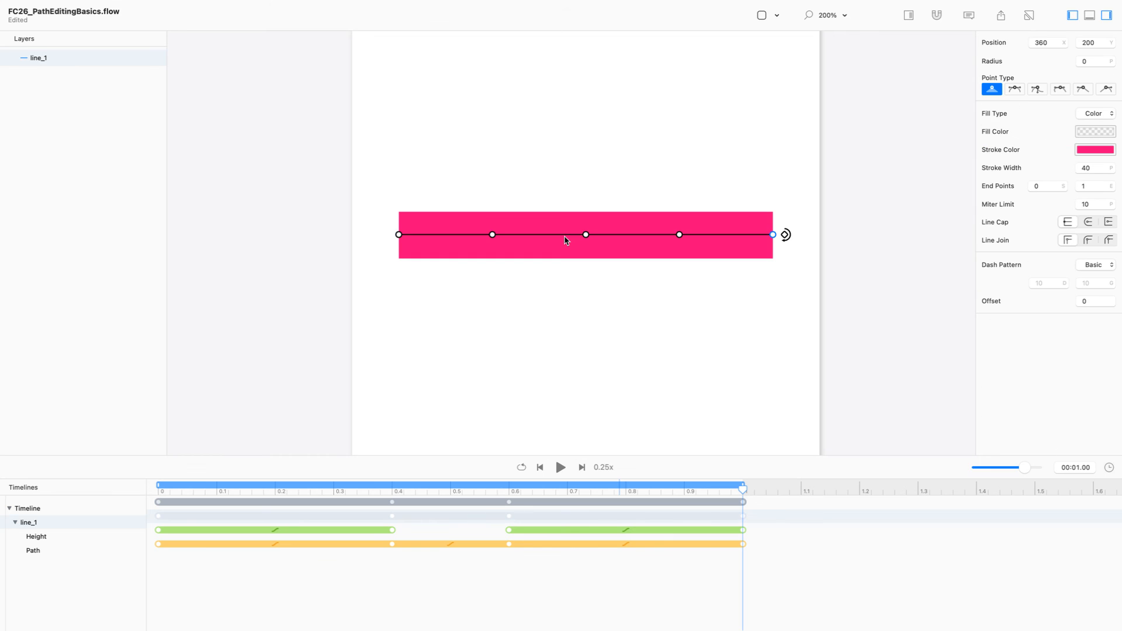
{"action": "left_click_drag", "start_coordinate": [743, 494], "coordinate": [1, 477]}
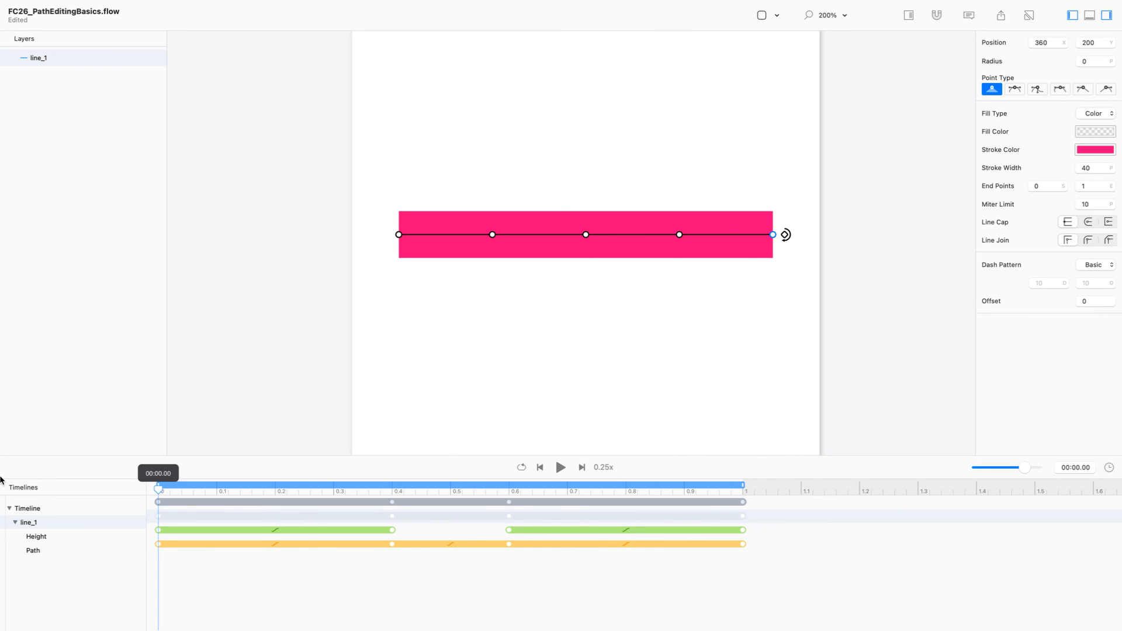
{"action": "left_click_drag", "start_coordinate": [125, 492], "coordinate": [510, 500]}
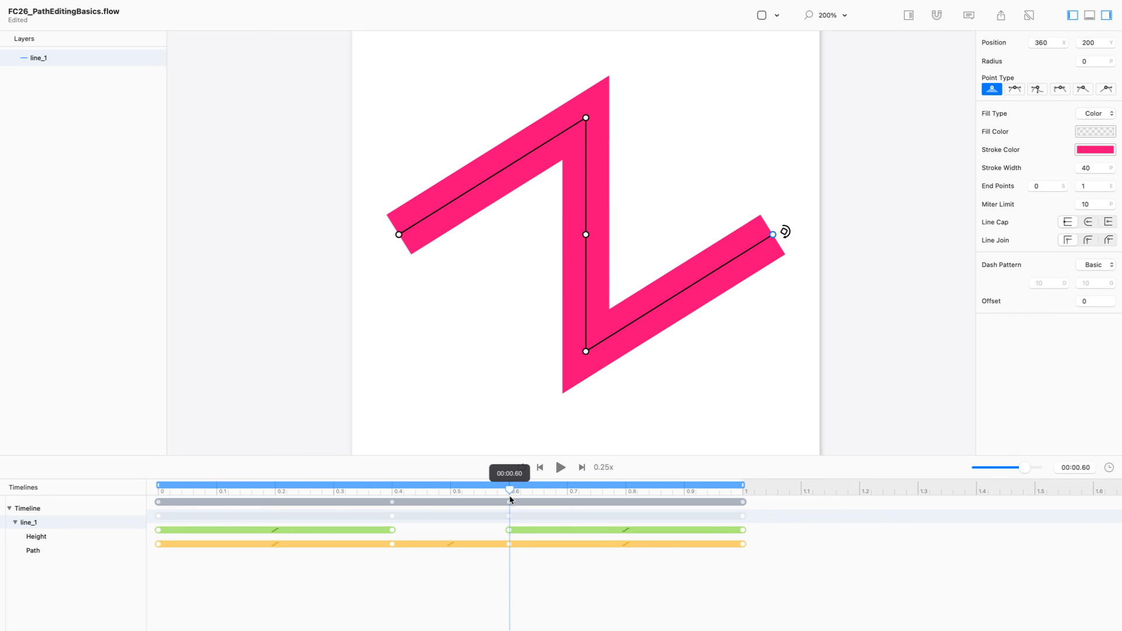
{"action": "left_click_drag", "start_coordinate": [510, 500], "coordinate": [744, 516]}
{"action": "left_click", "coordinate": [790, 586]}
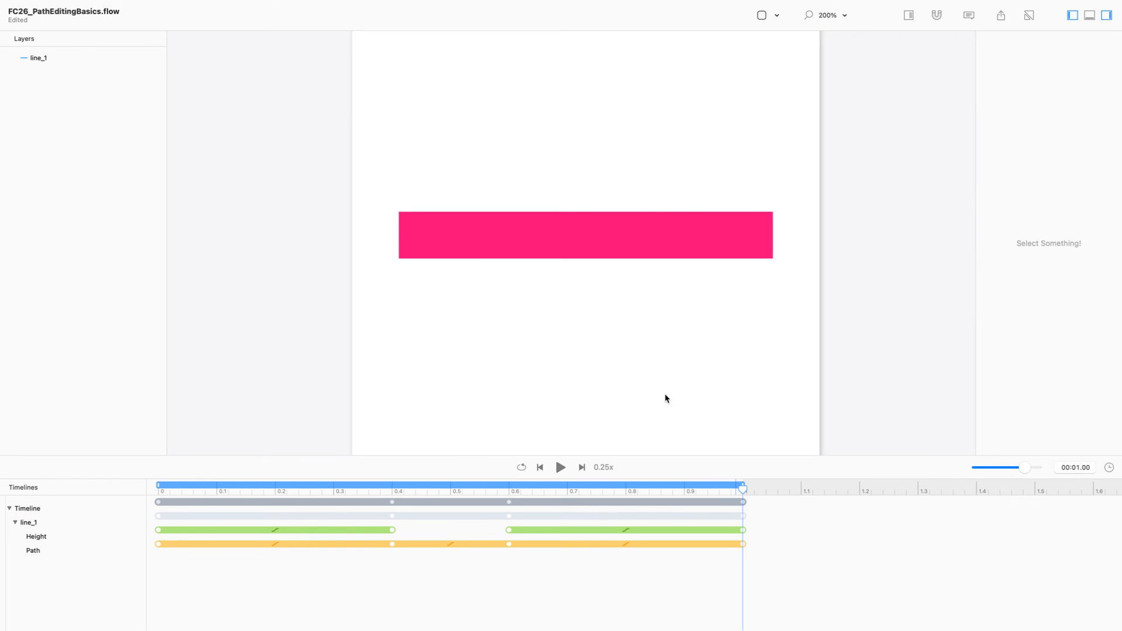
Set the Scene's background color to the dark blue swatch and close the color picker
{"action": "key", "text": "super+0"}
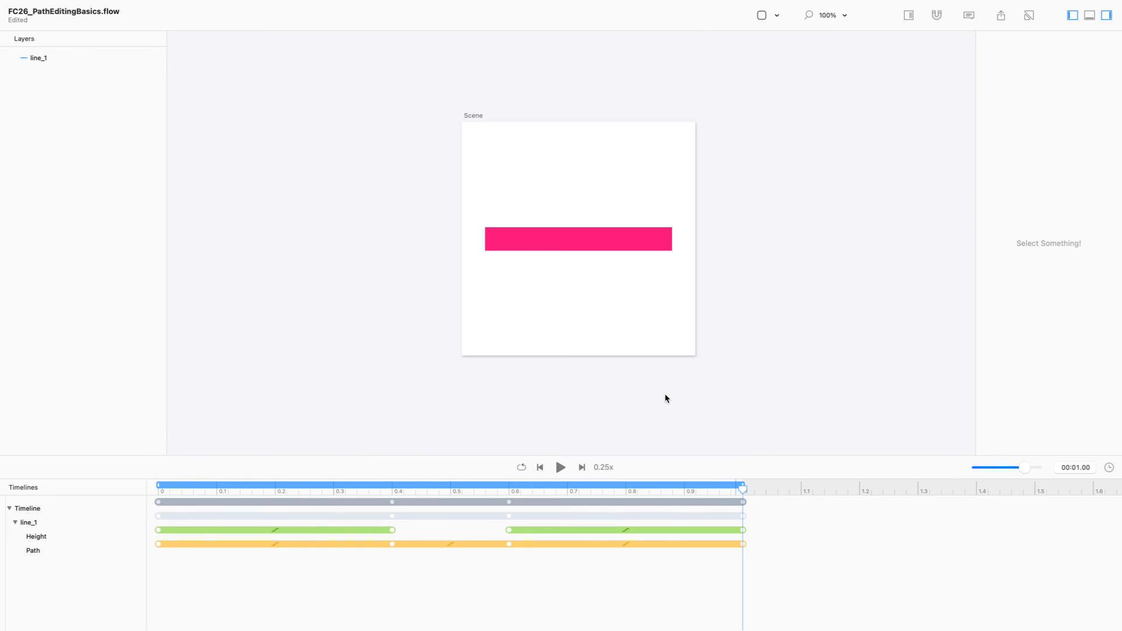
{"action": "left_click", "coordinate": [475, 116]}
{"action": "left_click", "coordinate": [1098, 103]}
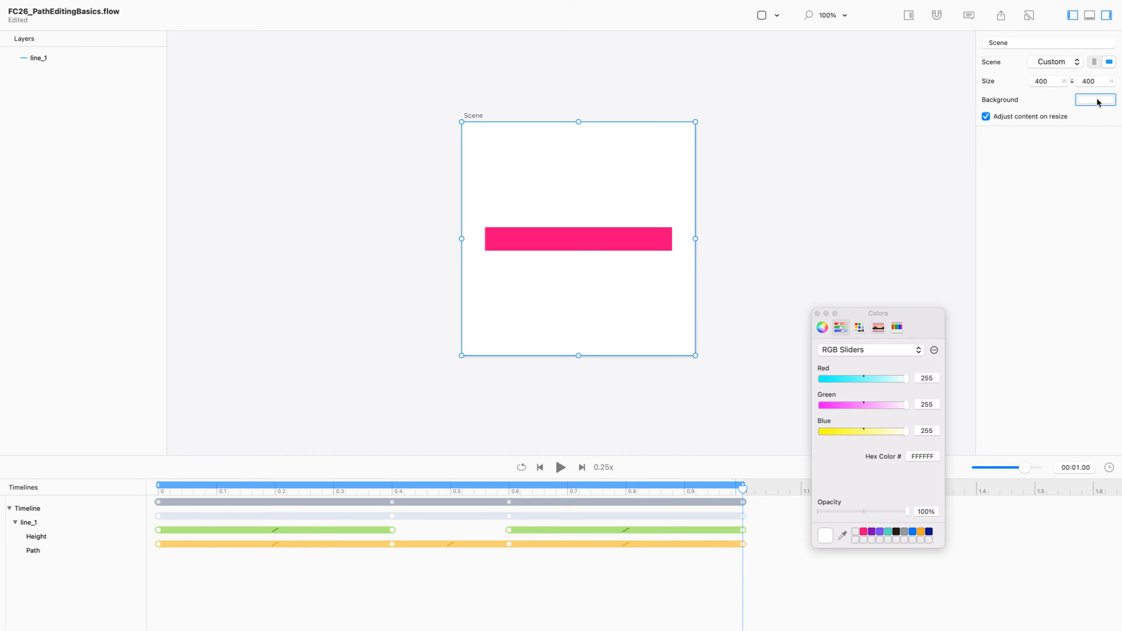
{"action": "left_click", "coordinate": [931, 533]}
{"action": "left_click", "coordinate": [817, 314]}
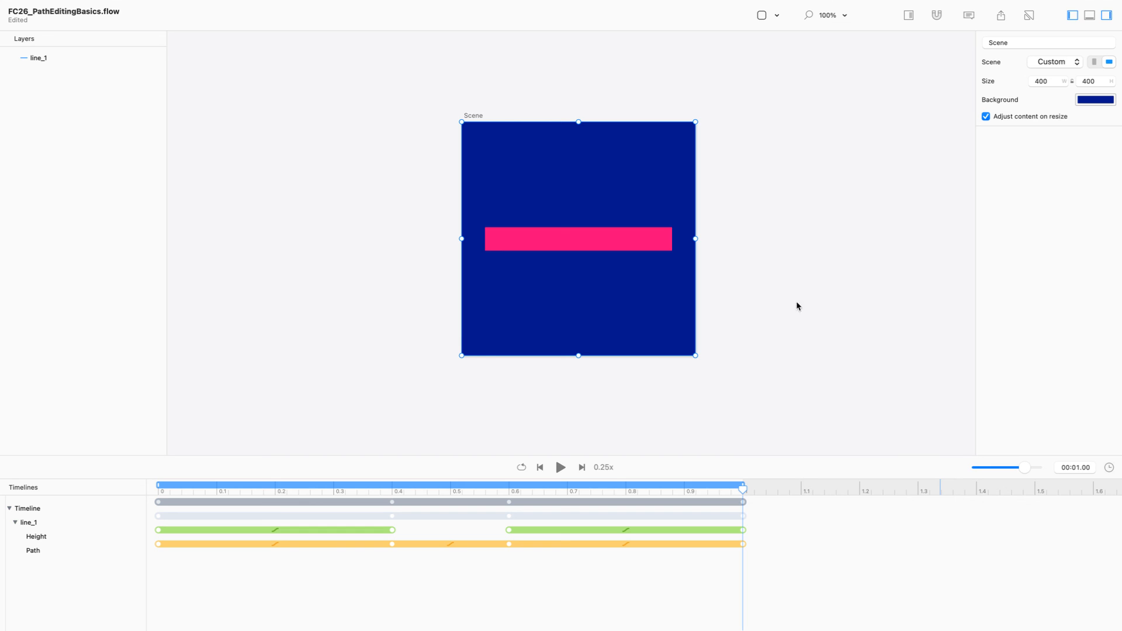
Enlarge the canvas area by shrinking the timeline, show the whole scene at 164%, and play the animation
{"action": "key", "text": "super+equal"}
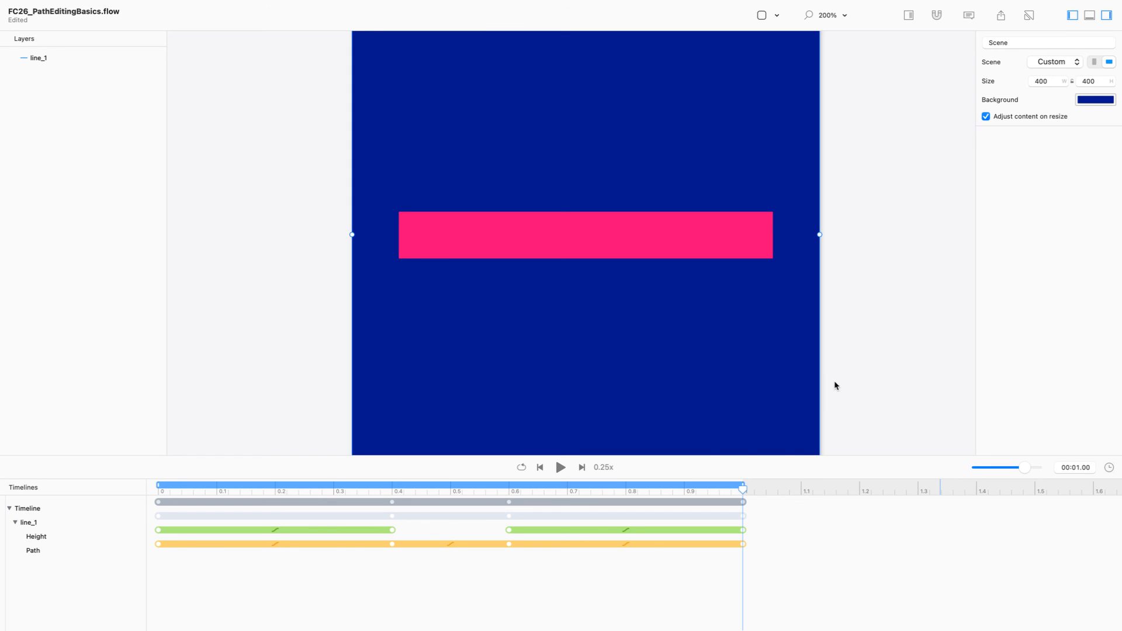
{"action": "left_click_drag", "start_coordinate": [866, 456], "coordinate": [877, 531]}
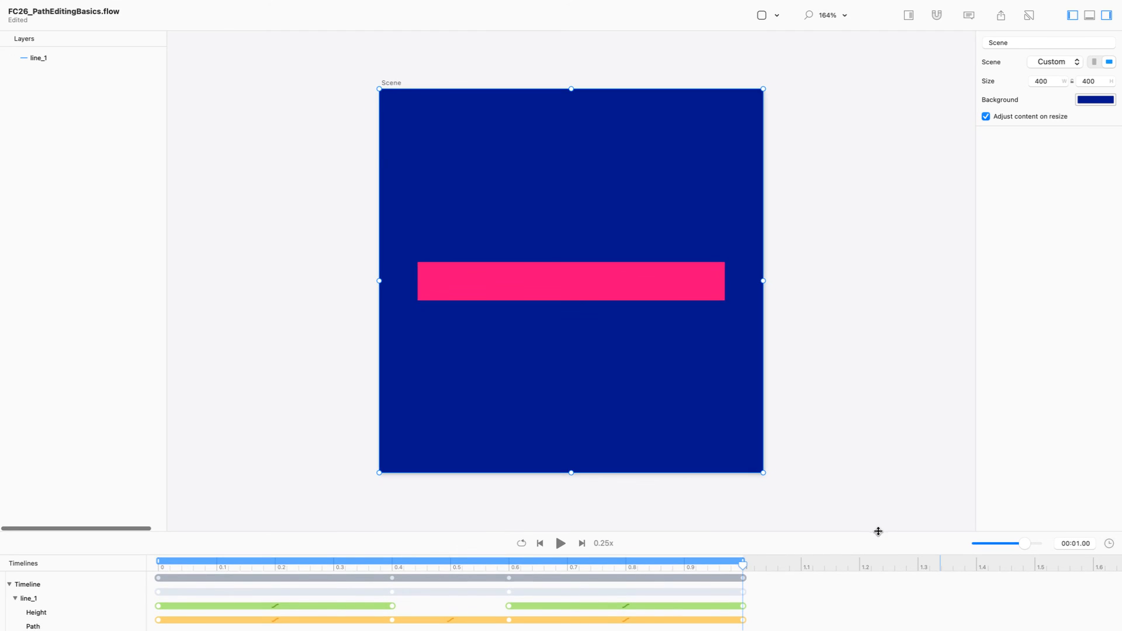
{"action": "key", "text": "space"}
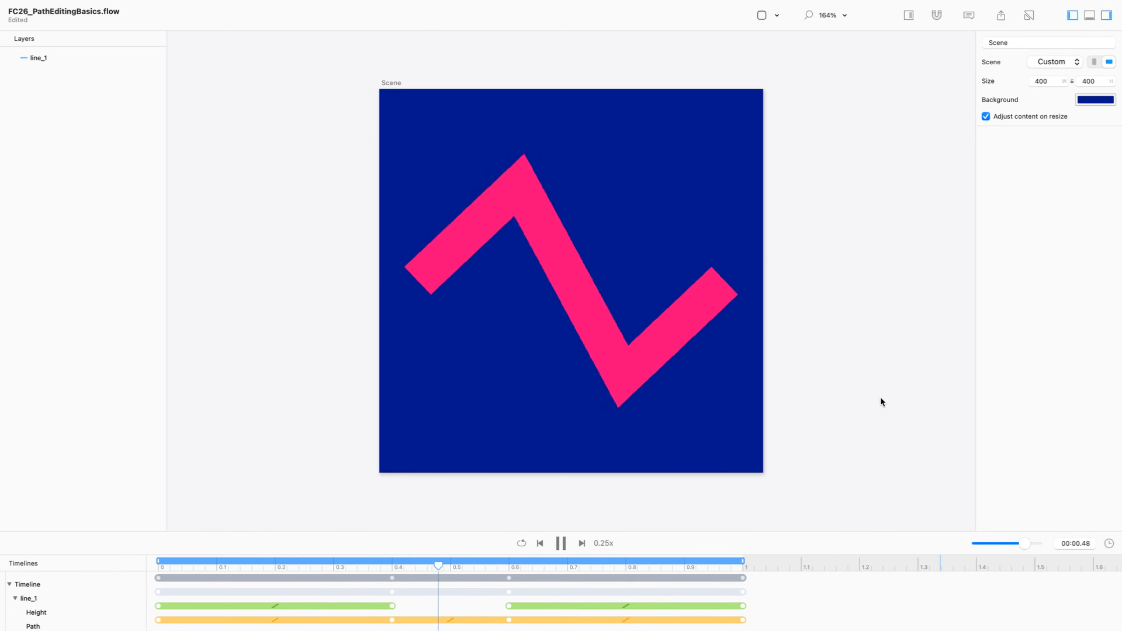